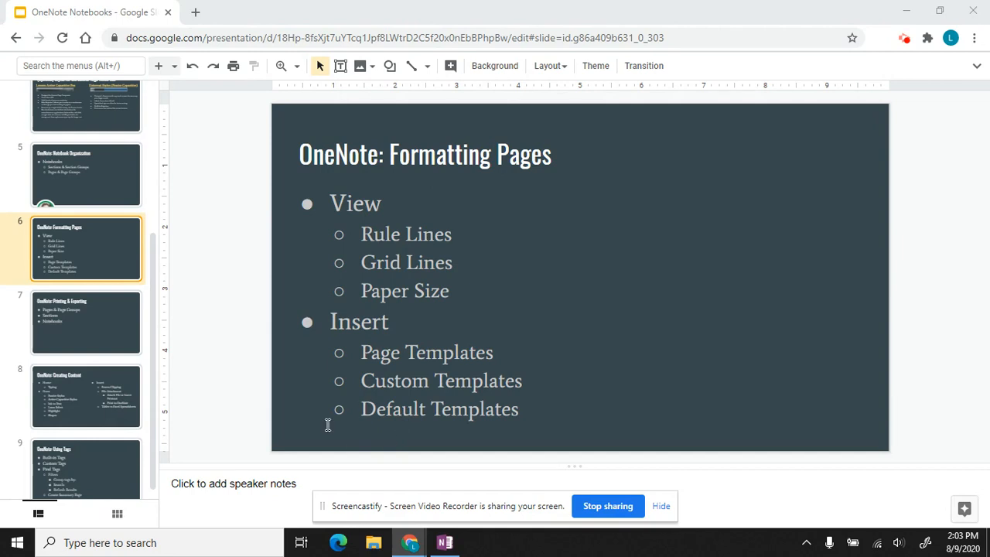
# Step: Switch from the Formatting Pages slide to the OneNote notebook
pyautogui.click(444, 543)
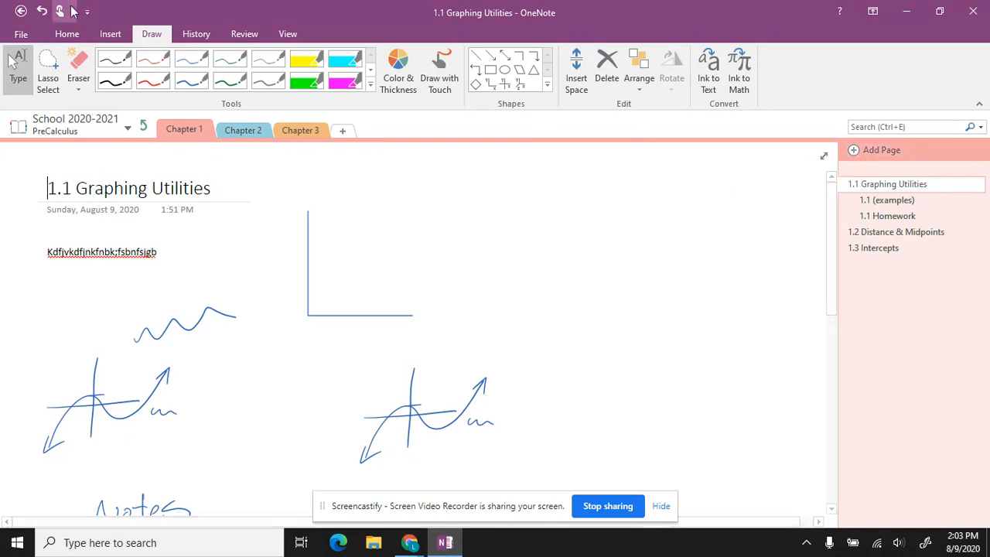
# Step: Dock the notebook to the desktop, then return the 1.1 Graphing Utilities page to Normal View
pyautogui.click(292, 36)
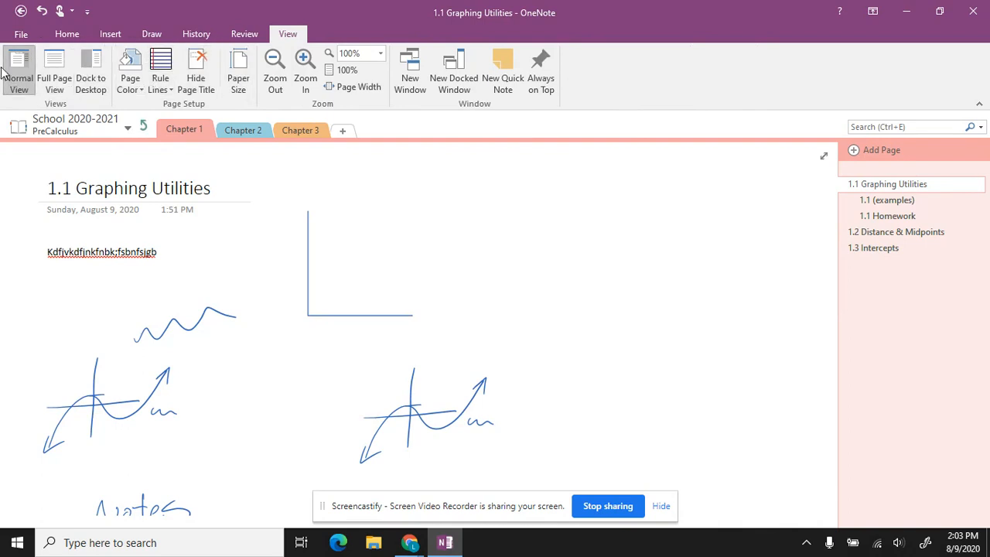
pyautogui.click(92, 77)
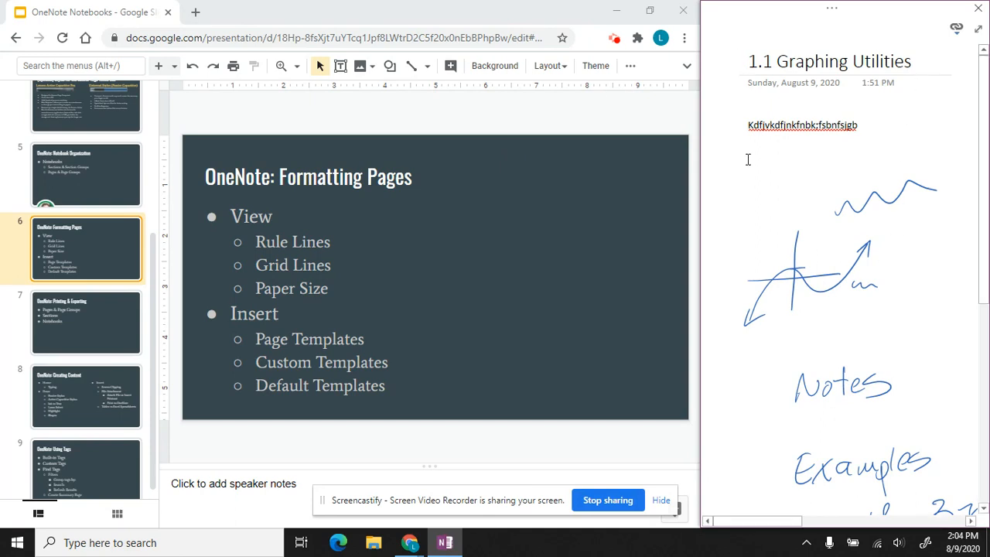
pyautogui.click(979, 32)
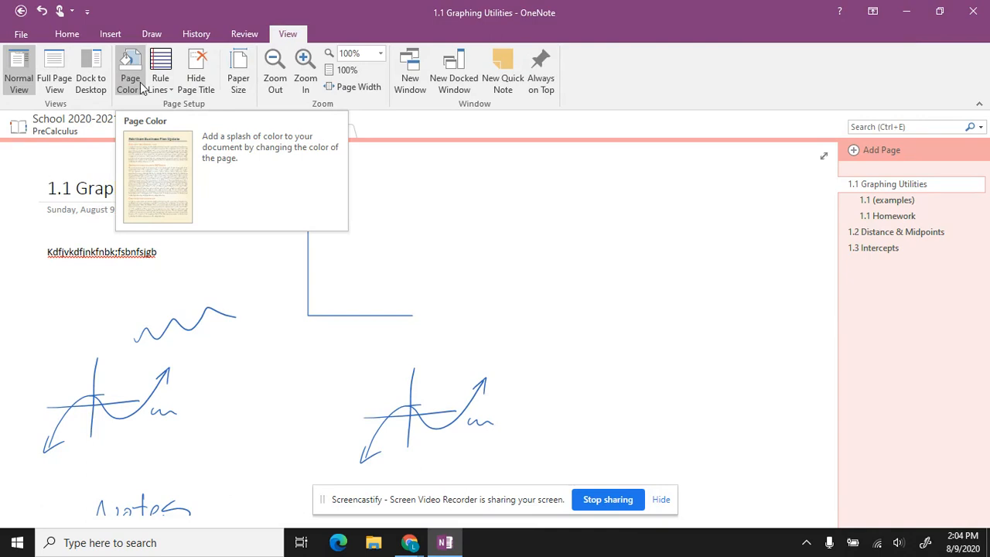
# Step: Add a blank subpage under 1.1 Homework, typing and then clearing a trial title '1.1 Rule Lines'
pyautogui.click(866, 152)
pyautogui.moveTo(864, 266); pyautogui.dragTo(877, 230)
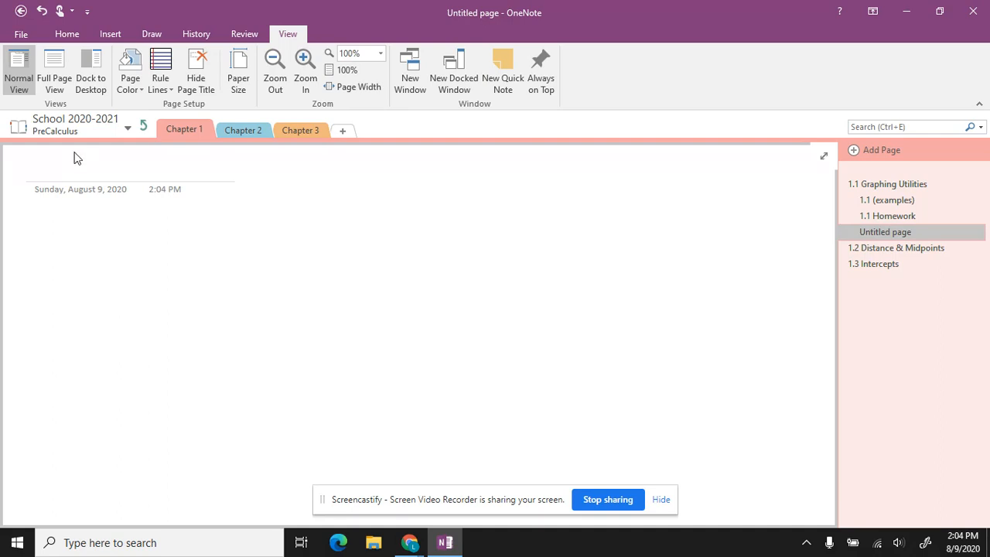
pyautogui.click(70, 159)
pyautogui.write('1')
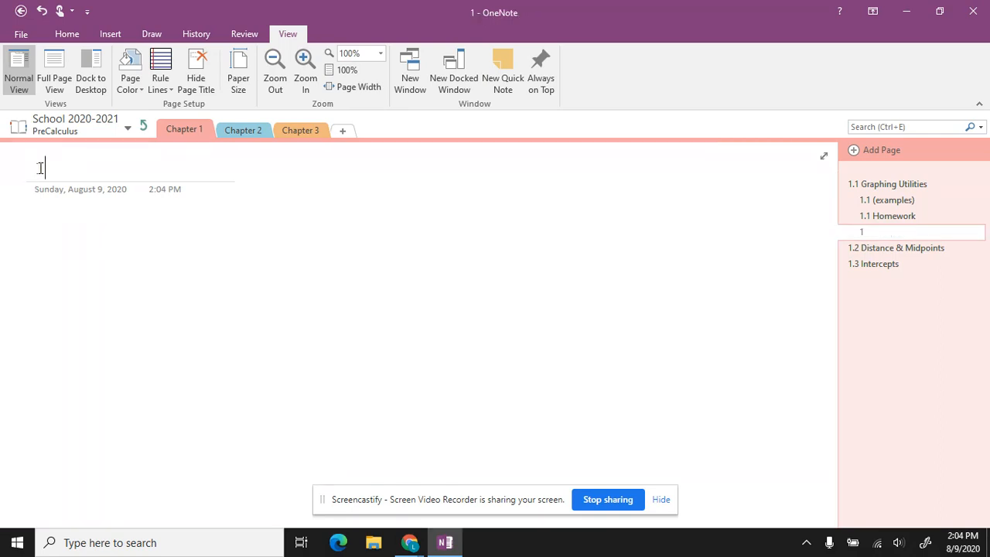
pyautogui.write('.1 Rule Lines')
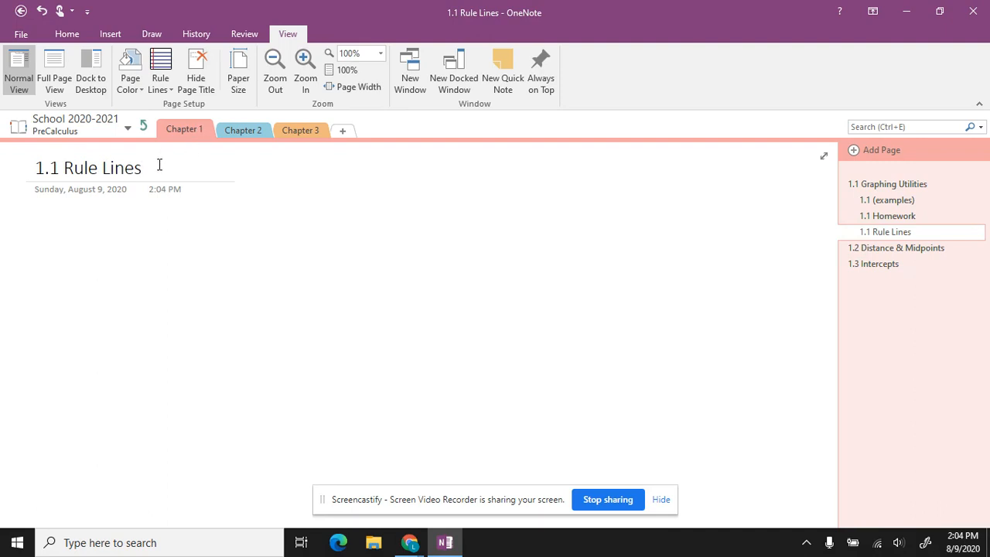
pyautogui.moveTo(158, 165); pyautogui.dragTo(21, 173)
pyautogui.press('BackSpace')
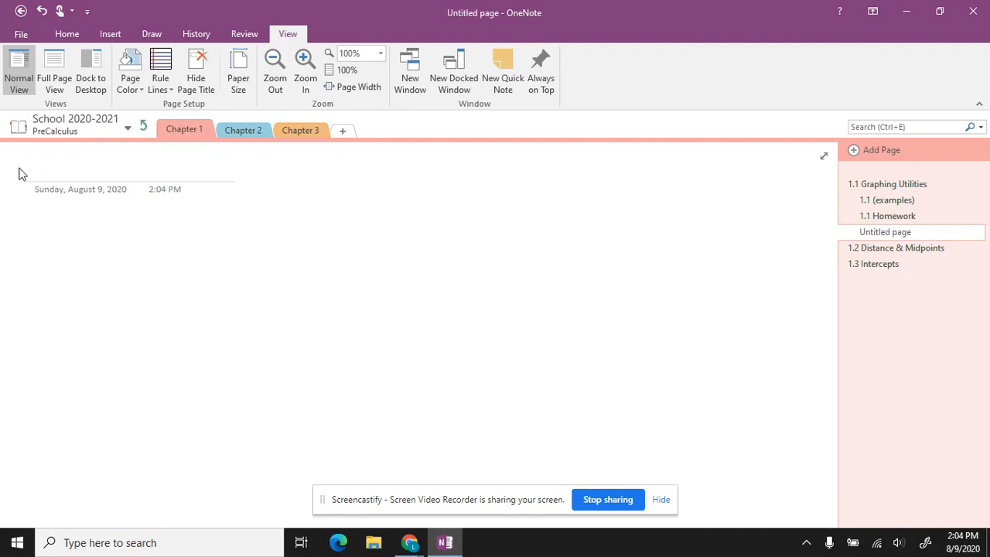
# Step: Open the 1.1 Homework page and bring up its Rule Lines choices
pyautogui.click(225, 318)
pyautogui.click(894, 218)
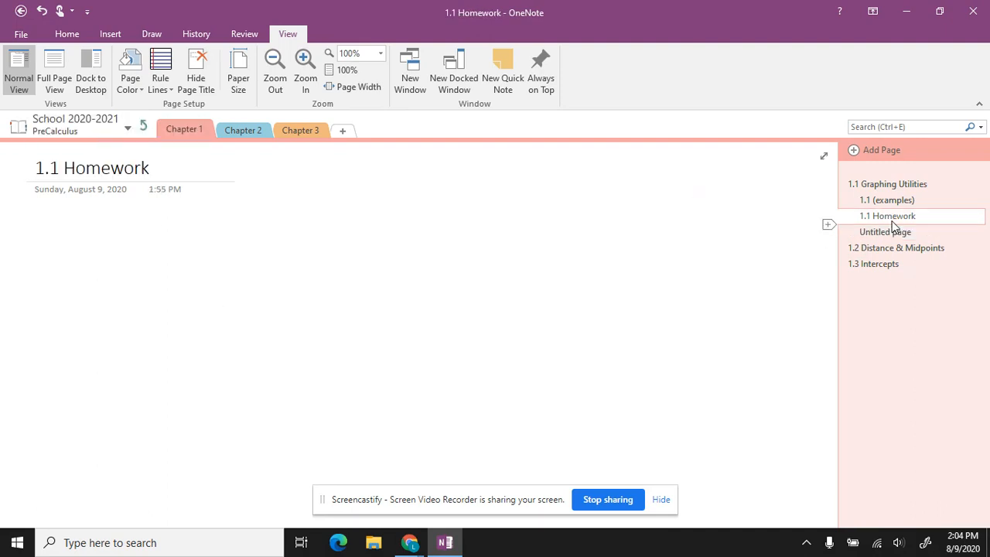
pyautogui.click(159, 88)
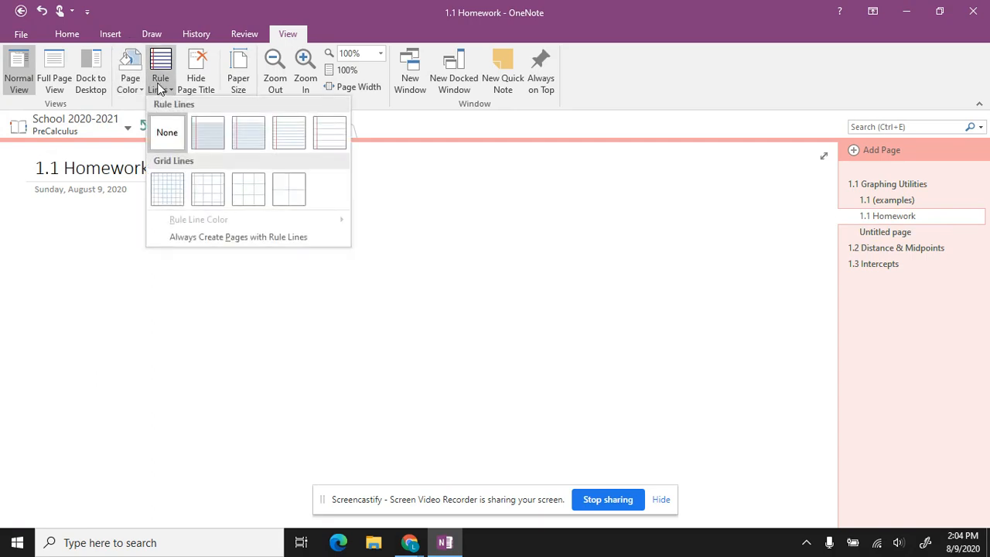
# Step: Apply the first blue rule-line style with red margin to 1.1 Homework and zoom in
pyautogui.click(208, 132)
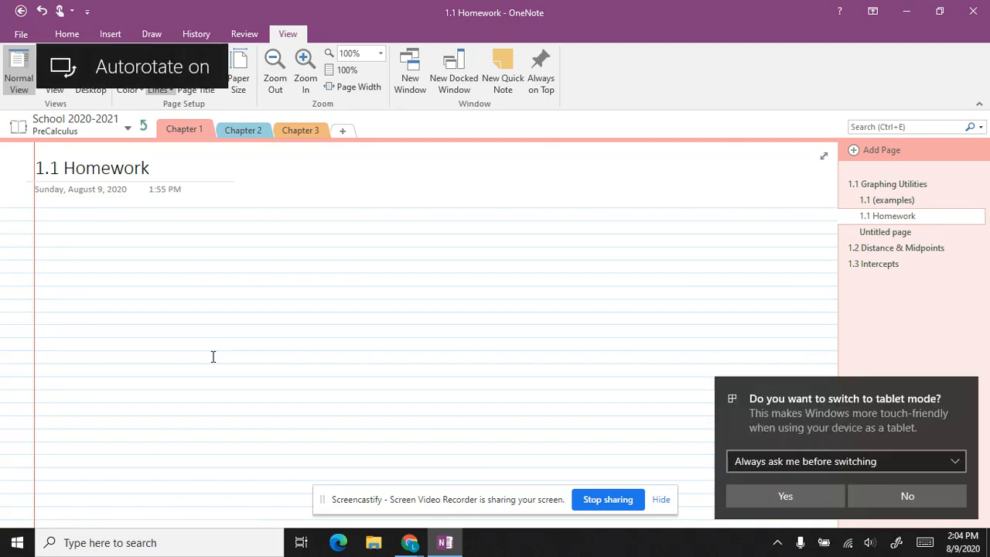
pyautogui.click(907, 496)
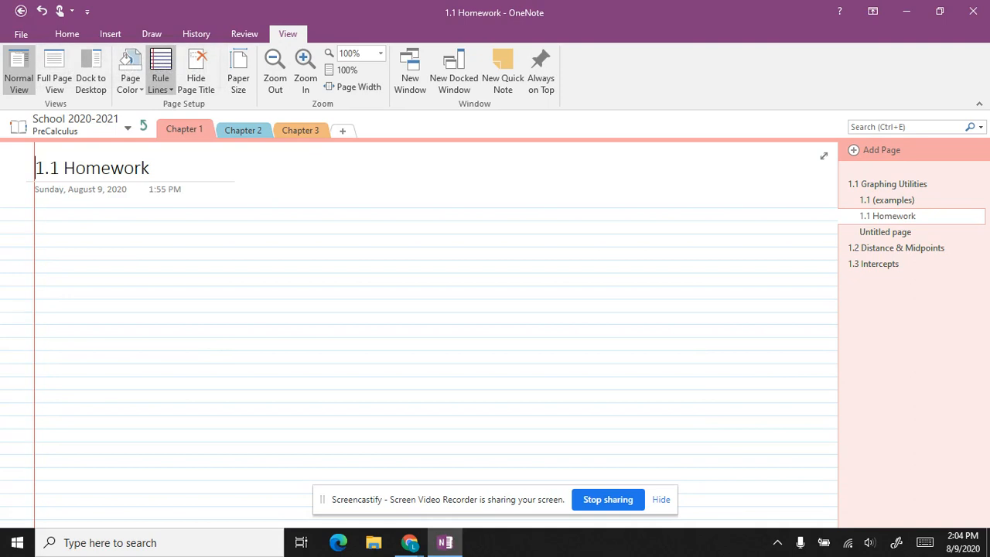
pyautogui.scroll(5, 418, 335)
pyautogui.scroll(3, 418, 335)
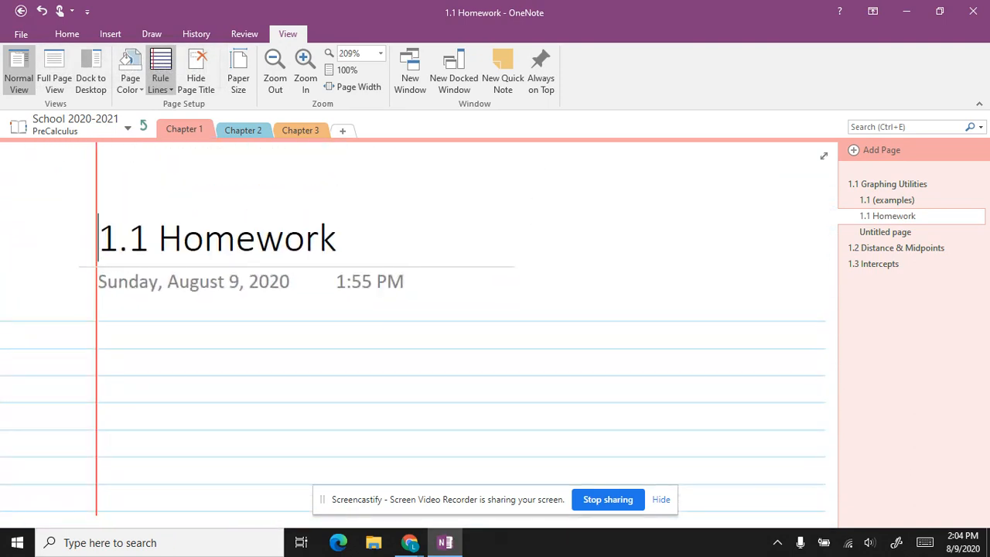
pyautogui.click(151, 34)
# Step: Pick the blue pen and test it by writing and erasing a letter R
pyautogui.click(195, 76)
pyautogui.scroll(-2, 418, 335)
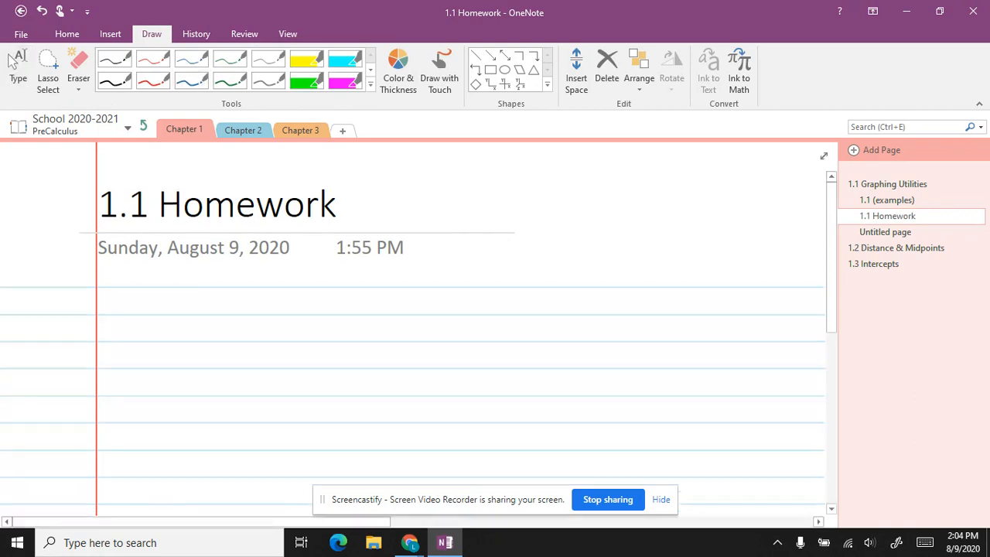
pyautogui.click(191, 80)
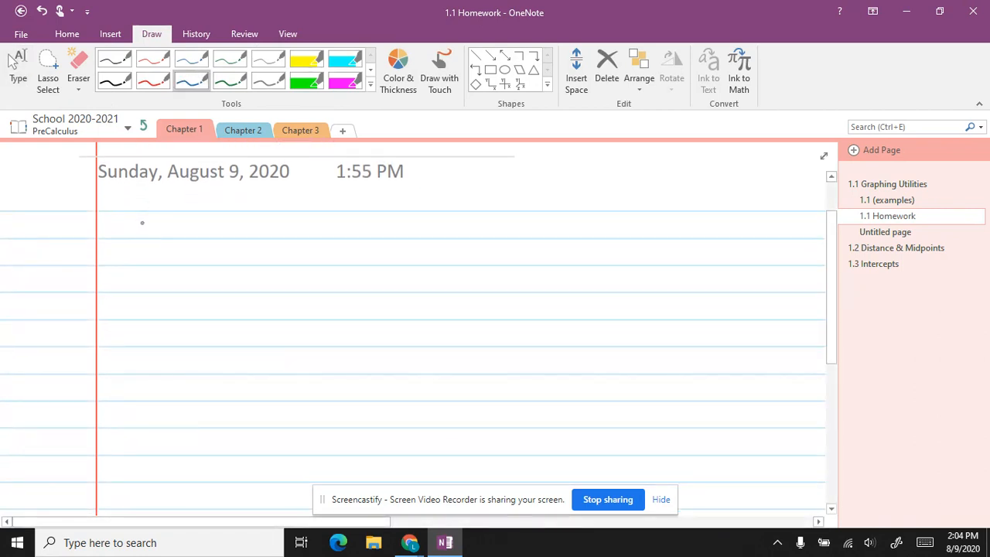
pyautogui.moveTo(143, 222)
pyautogui.mouseDown()
pyautogui.moveTo(143, 240)
pyautogui.moveTo(158, 239)
pyautogui.mouseUp()
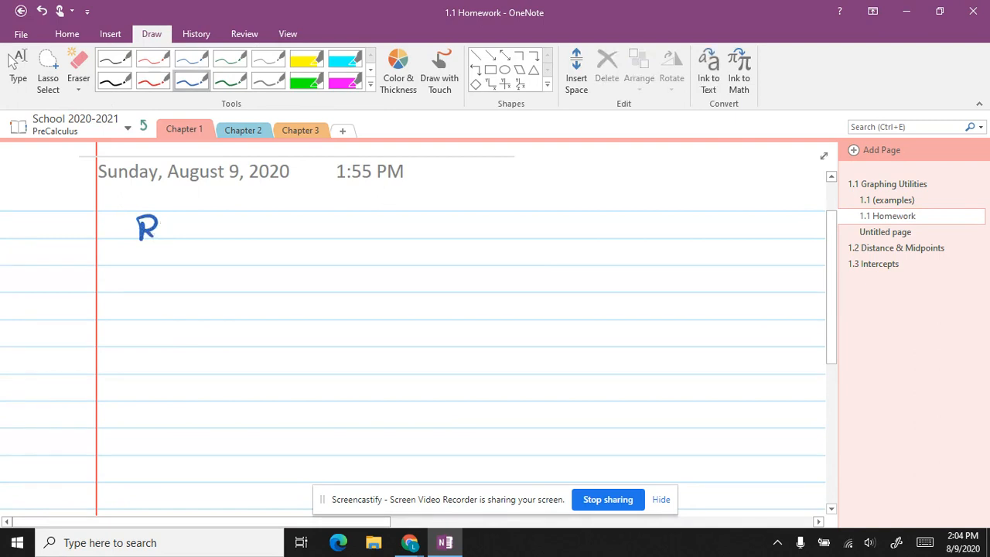
pyautogui.moveTo(142, 238)
pyautogui.mouseDown()
pyautogui.moveTo(160, 216)
pyautogui.moveTo(145, 225)
pyautogui.mouseUp()
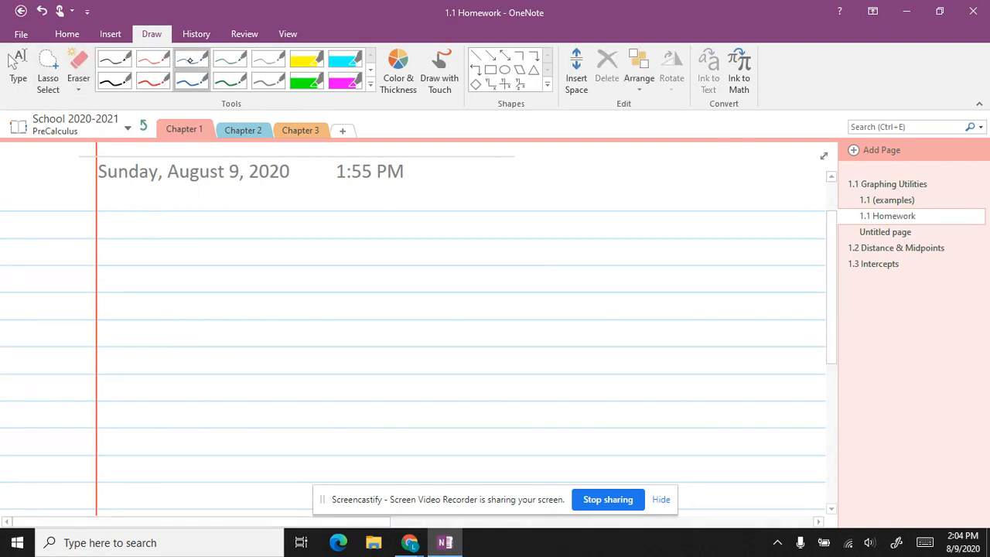
# Step: Check the Color & Thickness settings, then reselect the thin blue pen
pyautogui.click(399, 70)
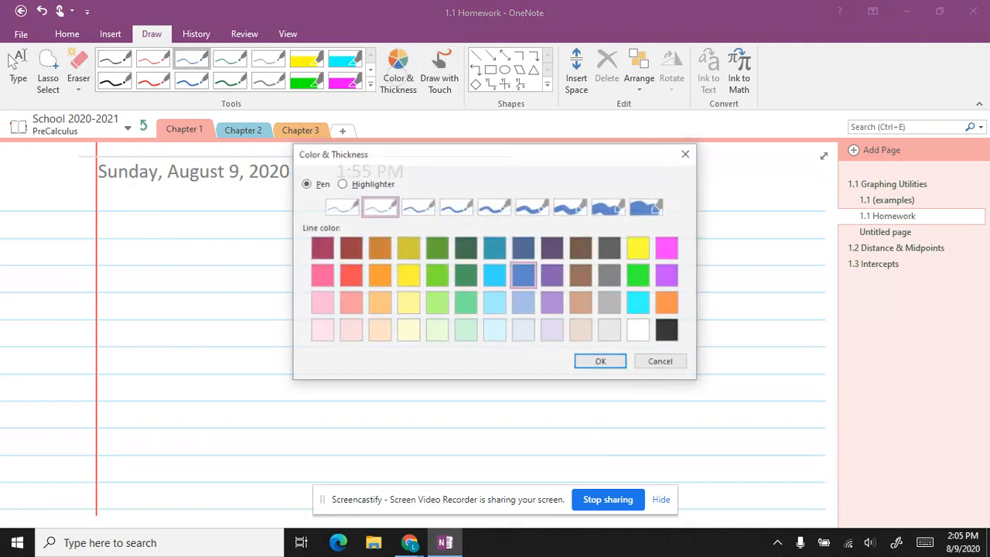
pyautogui.click(688, 153)
pyautogui.click(345, 59)
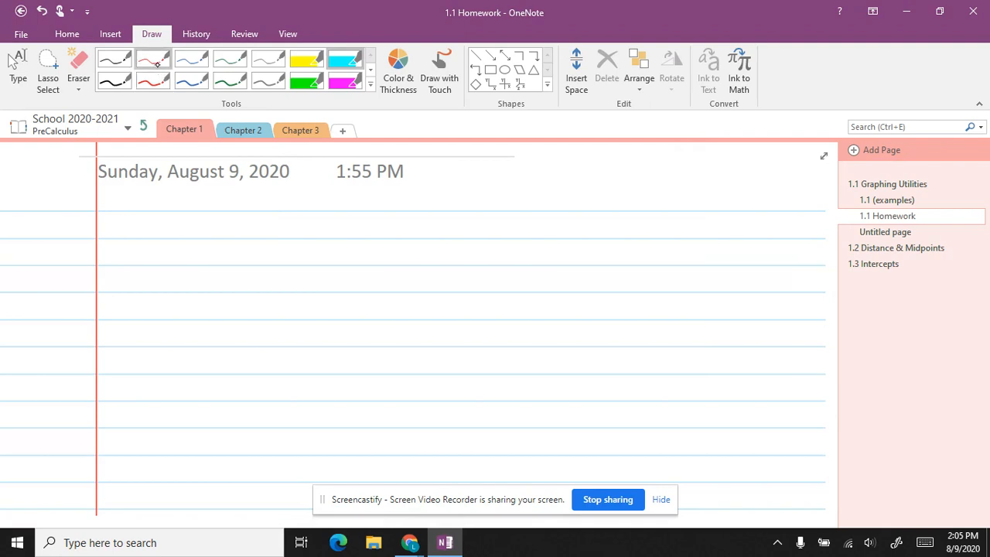
pyautogui.click(191, 59)
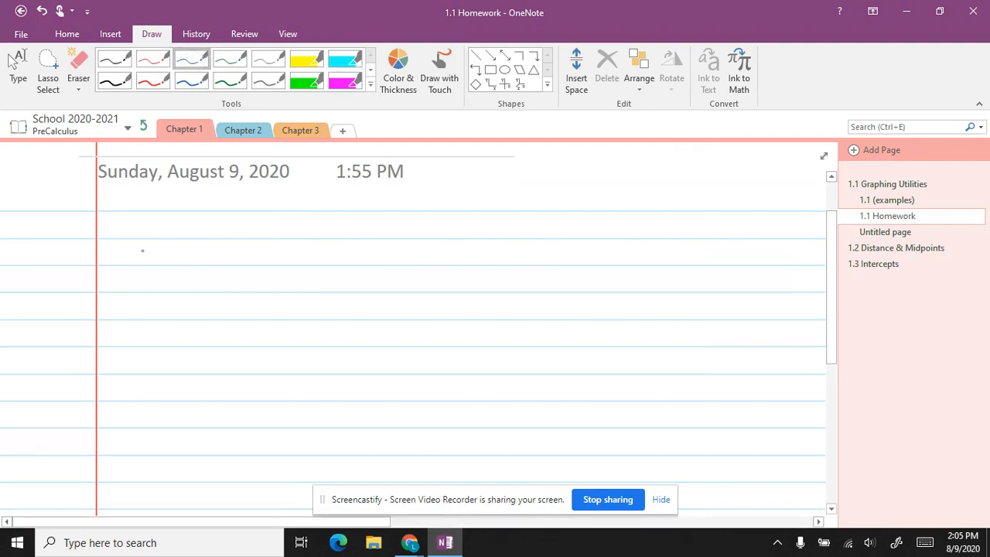
# Step: Handwrite "Sample: Graph f(x) = 2X - 7" at the top of the page
pyautogui.moveTo(152, 246)
pyautogui.mouseDown()
pyautogui.moveTo(138, 265)
pyautogui.moveTo(182, 267)
pyautogui.moveTo(199, 283)
pyautogui.moveTo(220, 240)
pyautogui.moveTo(234, 263)
pyautogui.moveTo(246, 253)
pyautogui.mouseUp()
pyautogui.moveTo(243, 258); pyautogui.dragTo(246, 263)
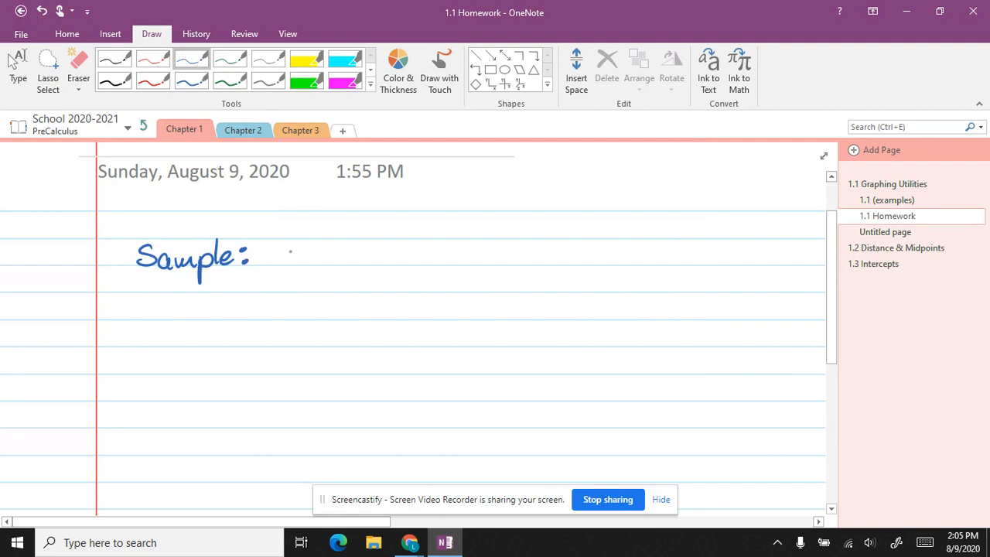
pyautogui.moveTo(297, 244)
pyautogui.mouseDown()
pyautogui.moveTo(293, 252)
pyautogui.moveTo(331, 263)
pyautogui.moveTo(344, 246)
pyautogui.moveTo(363, 266)
pyautogui.mouseUp()
pyautogui.moveTo(416, 240)
pyautogui.mouseDown()
pyautogui.moveTo(409, 258)
pyautogui.moveTo(430, 242)
pyautogui.moveTo(460, 271)
pyautogui.moveTo(486, 258)
pyautogui.moveTo(542, 266)
pyautogui.moveTo(566, 255)
pyautogui.moveTo(594, 271)
pyautogui.mouseUp()
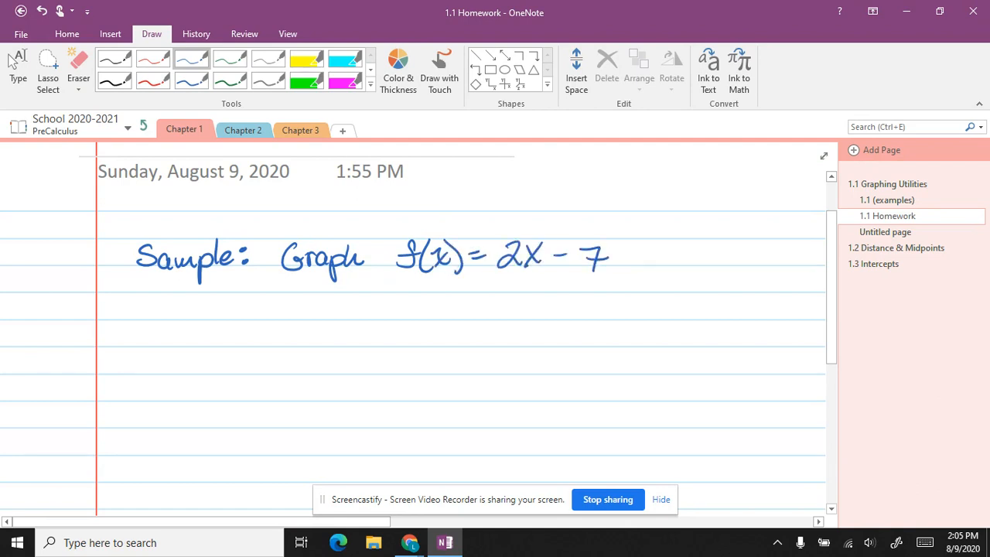
# Step: Draw a vertical y-axis and a horizontal x-axis crossing it below the heading
pyautogui.scroll(-2, 464, 309)
pyautogui.moveTo(287, 217); pyautogui.dragTo(282, 427)
pyautogui.moveTo(160, 325); pyautogui.dragTo(413, 325)
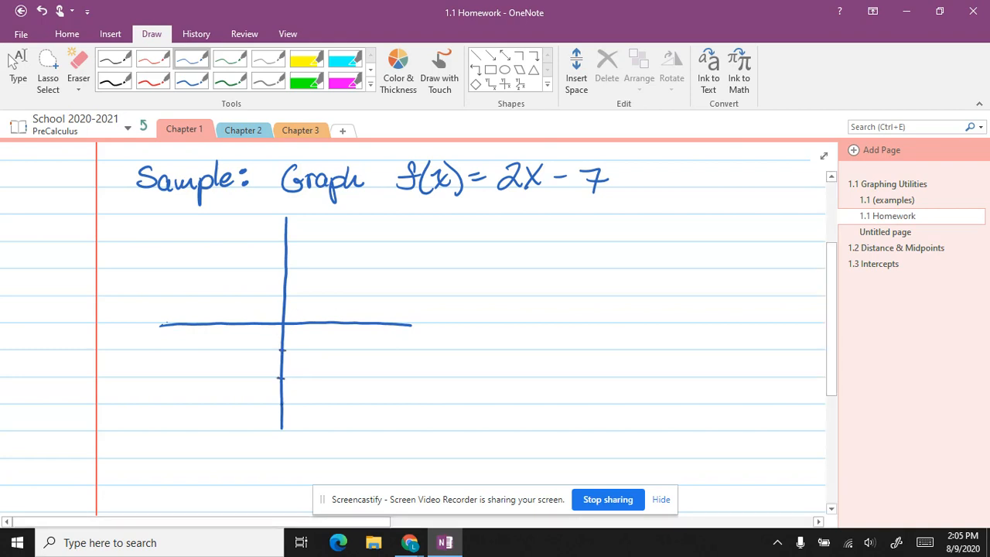
# Step: Add tick marks, labels 6, 2 and -6, and the y-intercept point to the axes
pyautogui.moveTo(268, 403); pyautogui.dragTo(252, 404)
pyautogui.moveTo(267, 397)
pyautogui.mouseDown()
pyautogui.moveTo(261, 407)
pyautogui.moveTo(290, 429)
pyautogui.mouseUp()
pyautogui.moveTo(280, 297); pyautogui.dragTo(290, 296)
pyautogui.moveTo(280, 269)
pyautogui.mouseDown()
pyautogui.moveTo(293, 269)
pyautogui.moveTo(293, 241)
pyautogui.moveTo(271, 242)
pyautogui.mouseUp()
pyautogui.click(281, 419)
pyautogui.moveTo(310, 332); pyautogui.dragTo(352, 345)
# Step: Sketch the 2x - 7 graph line with arrowheads by hand, then erase it
pyautogui.moveTo(252, 454); pyautogui.dragTo(393, 265)
pyautogui.moveTo(362, 283)
pyautogui.mouseDown()
pyautogui.moveTo(394, 263)
pyautogui.moveTo(384, 307)
pyautogui.mouseUp()
pyautogui.moveTo(258, 437); pyautogui.dragTo(278, 449)
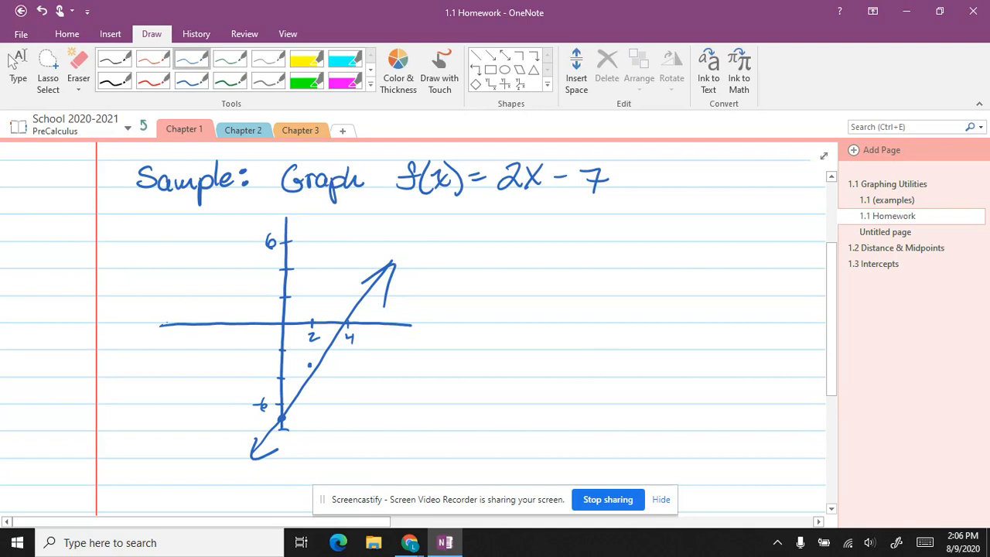
pyautogui.moveTo(371, 286)
pyautogui.mouseDown()
pyautogui.moveTo(404, 290)
pyautogui.moveTo(386, 274)
pyautogui.moveTo(370, 292)
pyautogui.mouseUp()
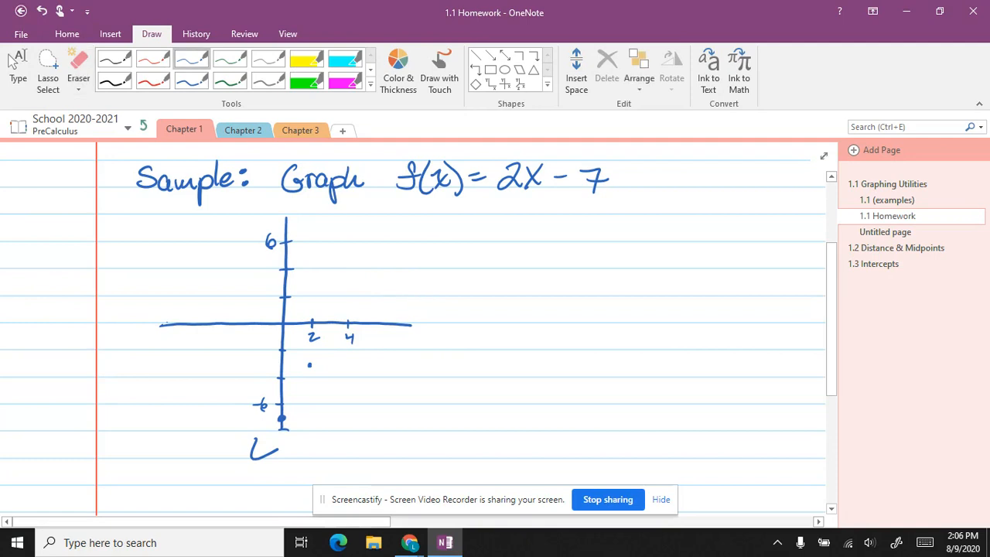
pyautogui.moveTo(244, 470); pyautogui.dragTo(371, 263)
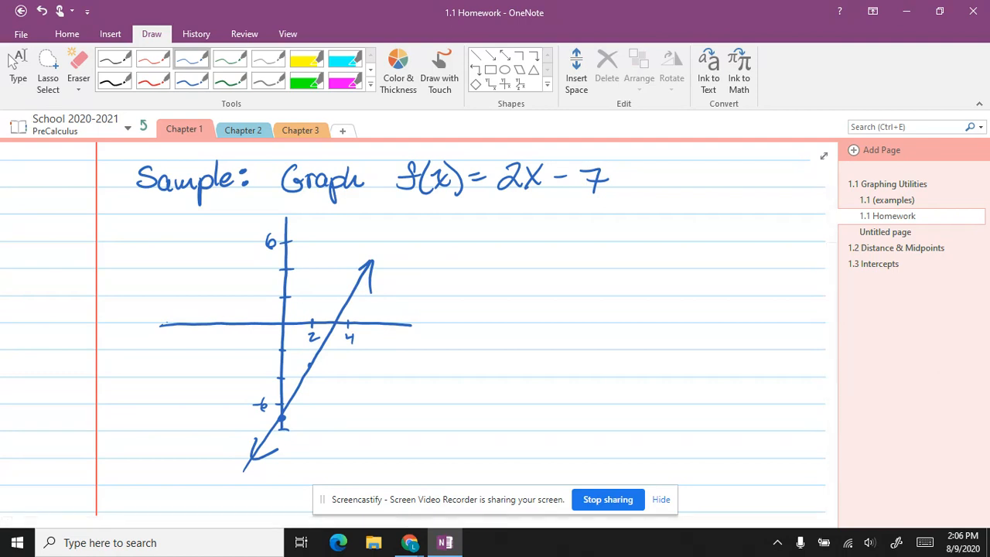
pyautogui.moveTo(352, 280); pyautogui.dragTo(394, 283)
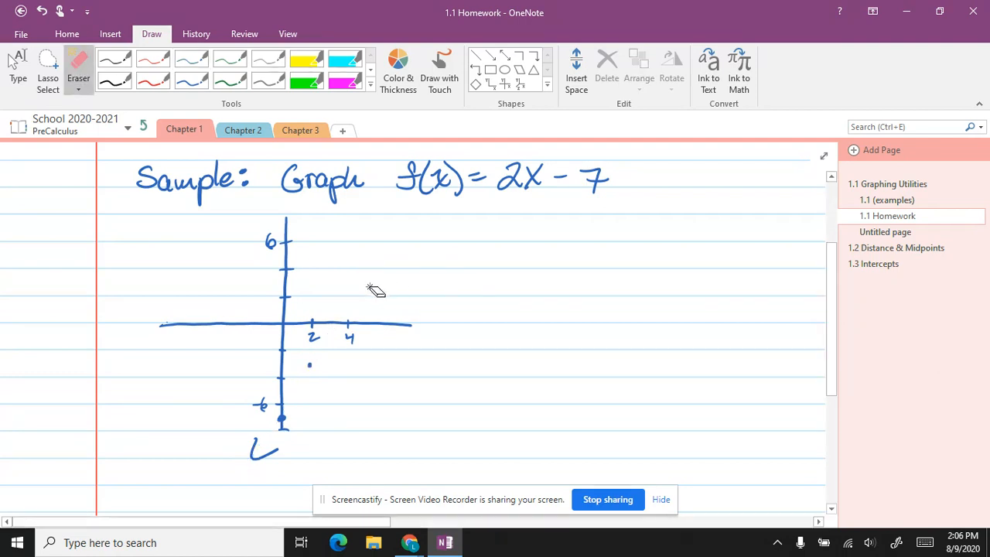
pyautogui.moveTo(265, 463); pyautogui.dragTo(254, 445)
# Step: Draw a straight Shapes line through the plotted points and deselect it
pyautogui.click(475, 55)
pyautogui.moveTo(260, 457)
pyautogui.mouseDown()
pyautogui.moveTo(374, 273)
pyautogui.moveTo(367, 237)
pyautogui.moveTo(376, 234)
pyautogui.mouseUp()
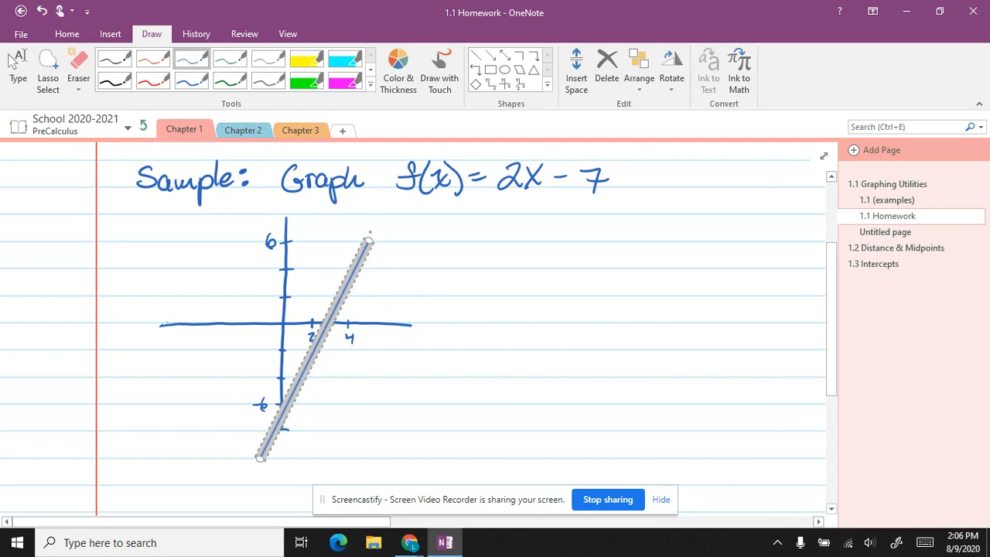
pyautogui.click(504, 408)
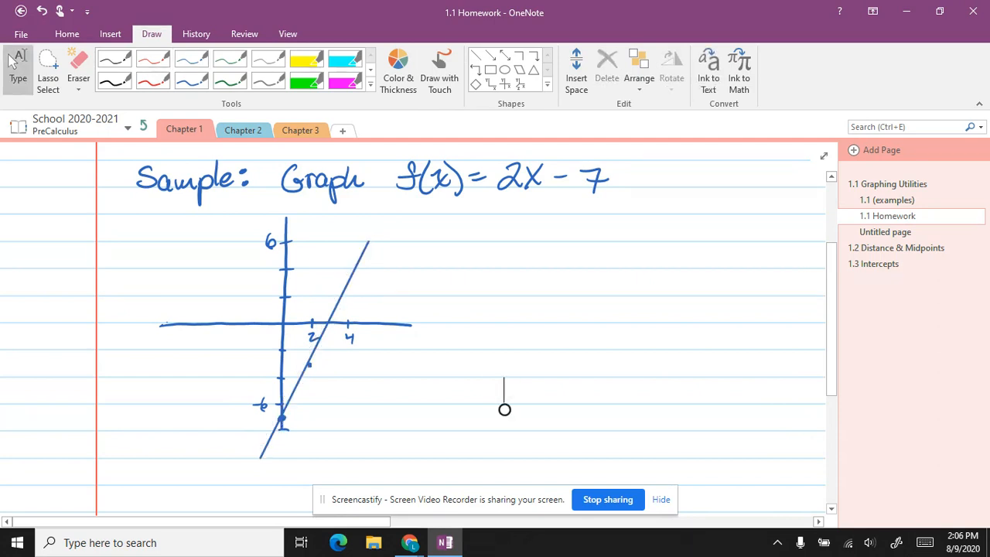
pyautogui.scroll(3, 504, 409)
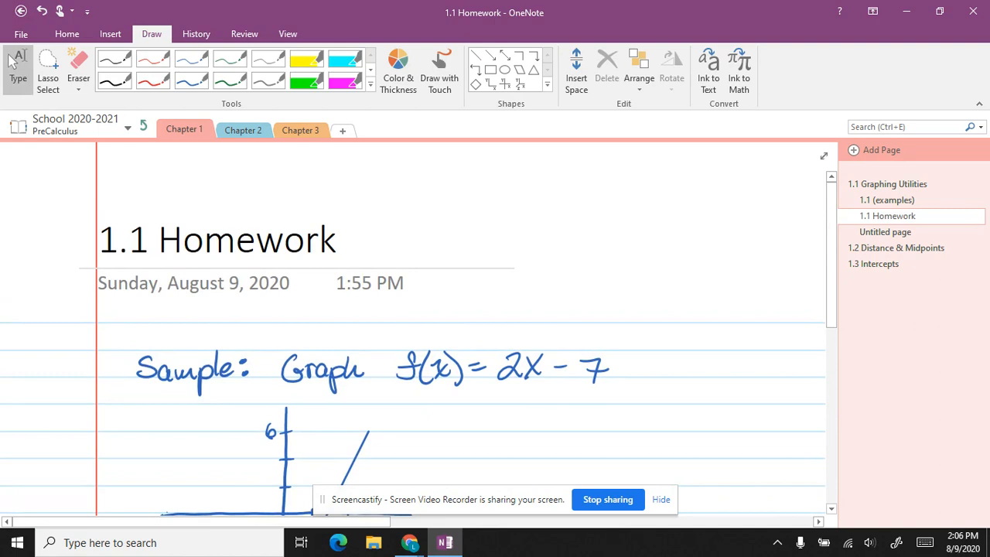
pyautogui.scroll(-3, 413, 329)
# Step: On the Untitled page, try each rule-line spacing, from narrow to widest and back
pyautogui.click(288, 34)
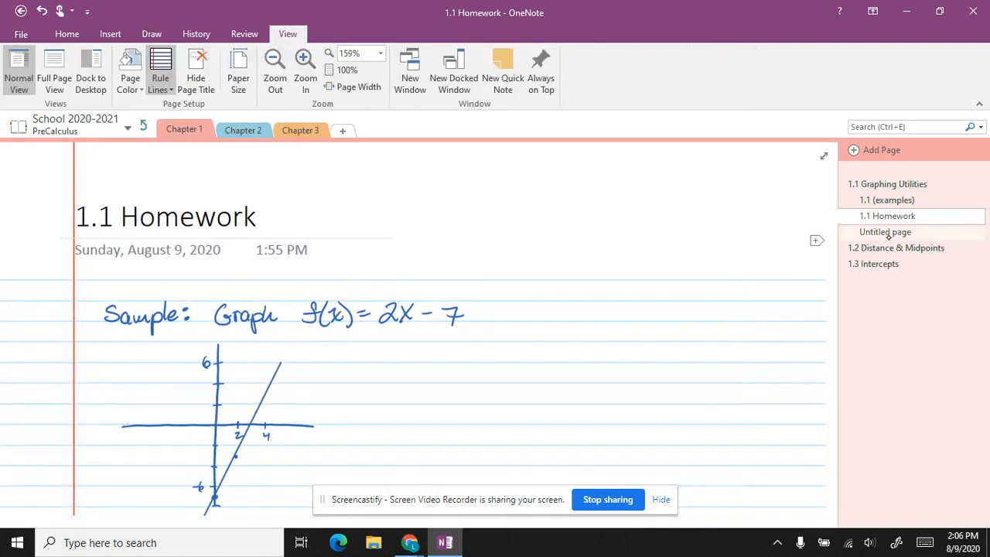
pyautogui.click(882, 232)
pyautogui.click(164, 88)
pyautogui.click(206, 132)
pyautogui.click(162, 80)
pyautogui.click(245, 133)
pyautogui.click(166, 81)
pyautogui.click(280, 136)
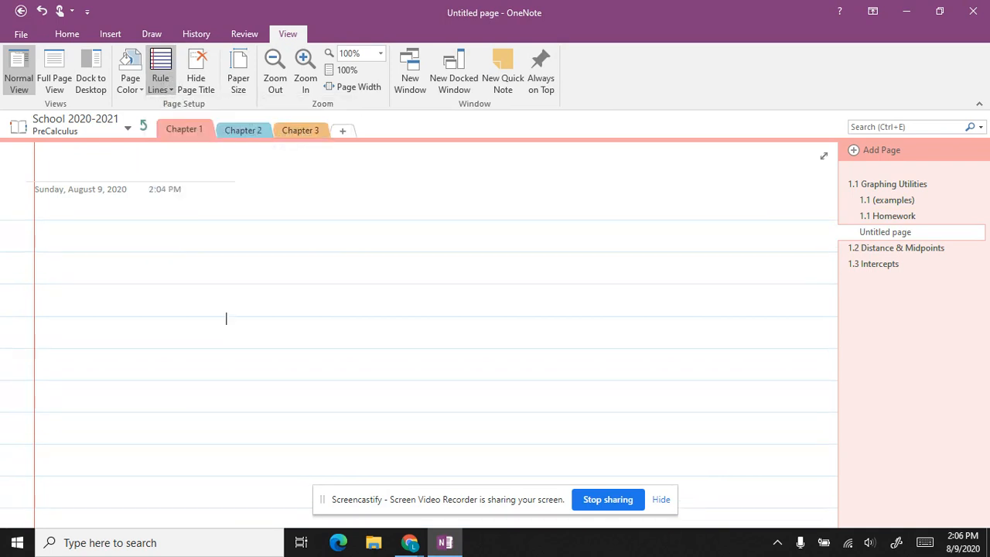
pyautogui.click(163, 82)
pyautogui.click(329, 136)
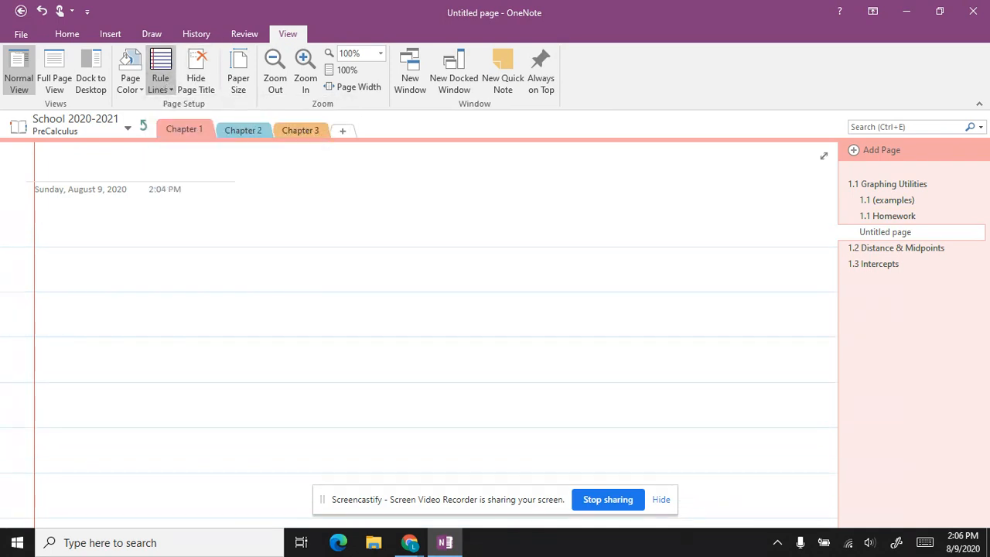
pyautogui.click(162, 81)
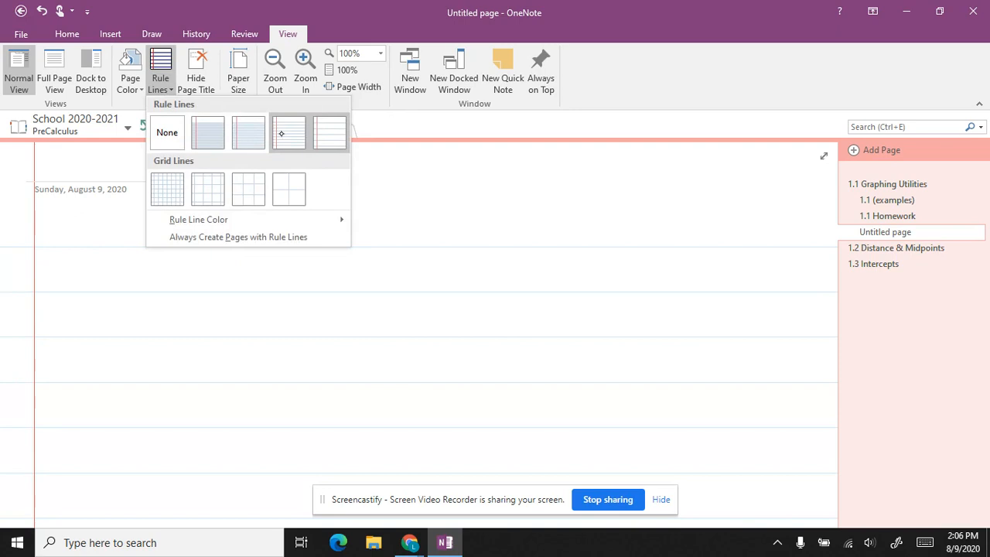
pyautogui.click(289, 136)
# Step: Try each grid line size and settle on the finest grid
pyautogui.click(166, 83)
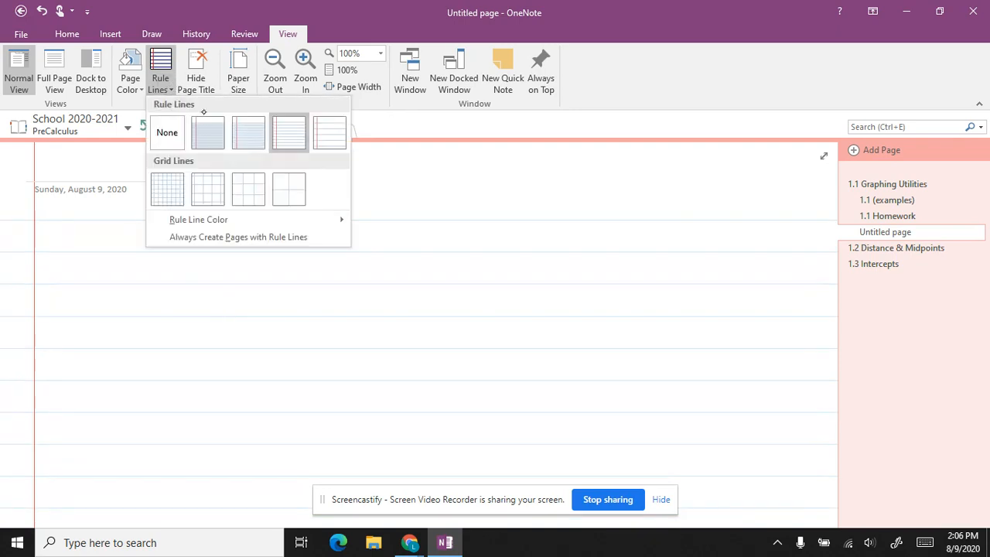
pyautogui.click(173, 192)
pyautogui.click(160, 81)
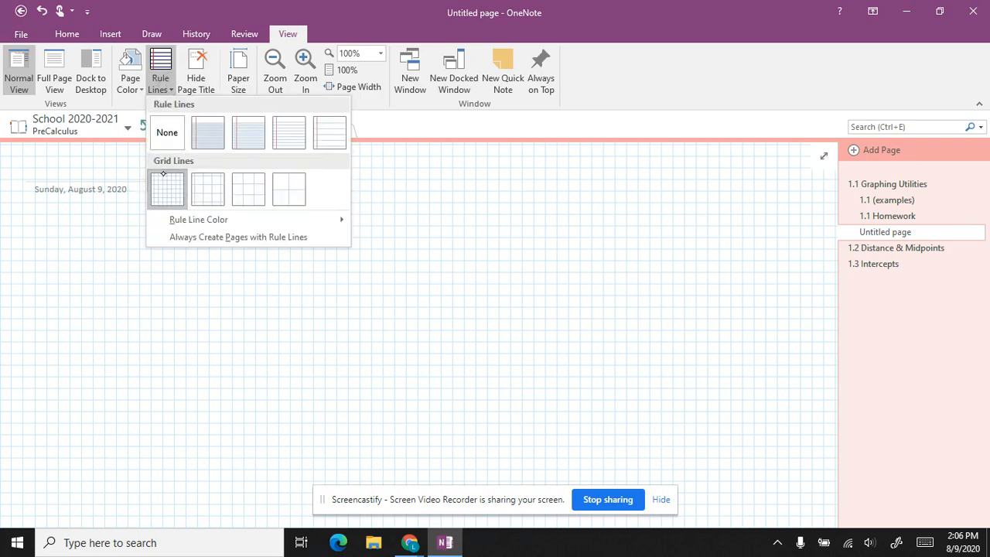
pyautogui.click(215, 193)
pyautogui.click(160, 81)
pyautogui.click(249, 189)
pyautogui.click(162, 82)
pyautogui.click(287, 191)
pyautogui.click(174, 83)
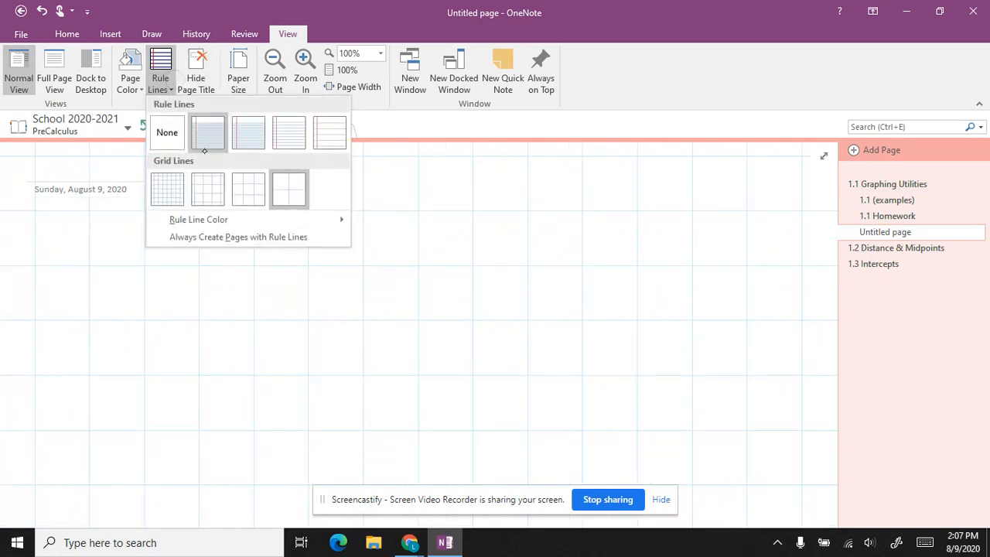
pyautogui.click(171, 190)
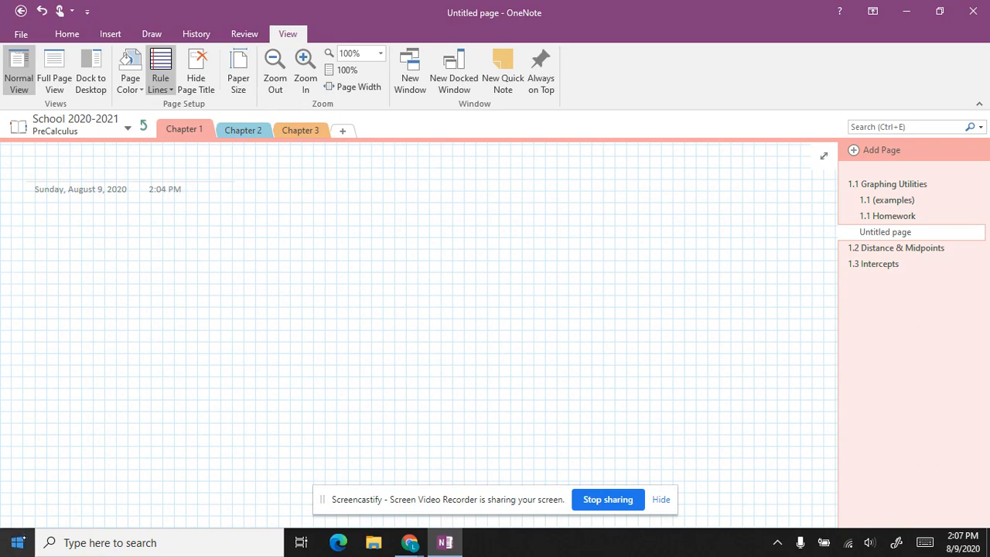
pyautogui.click(17, 542)
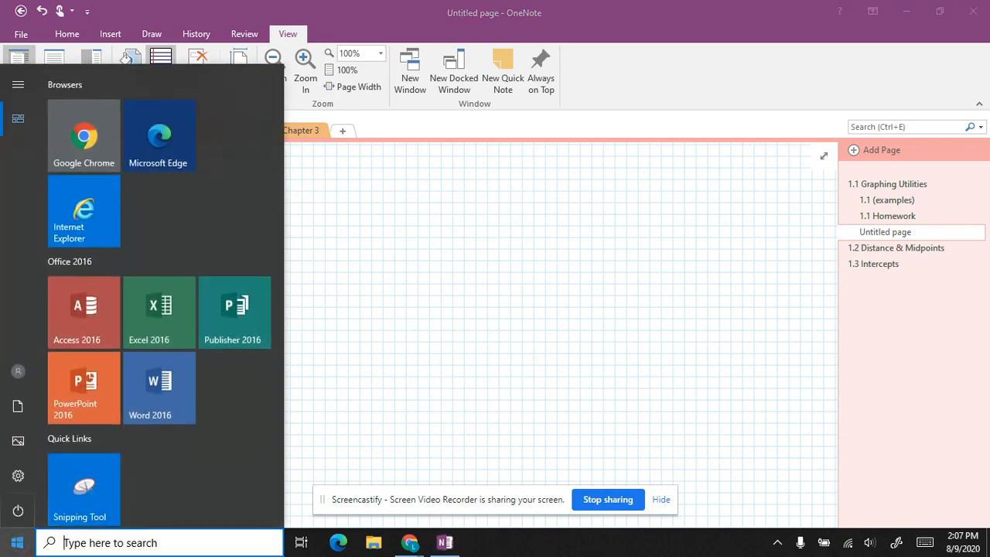
# Step: Capture a rectangular snip of the fine grid page with Snipping Tool
pyautogui.click(84, 487)
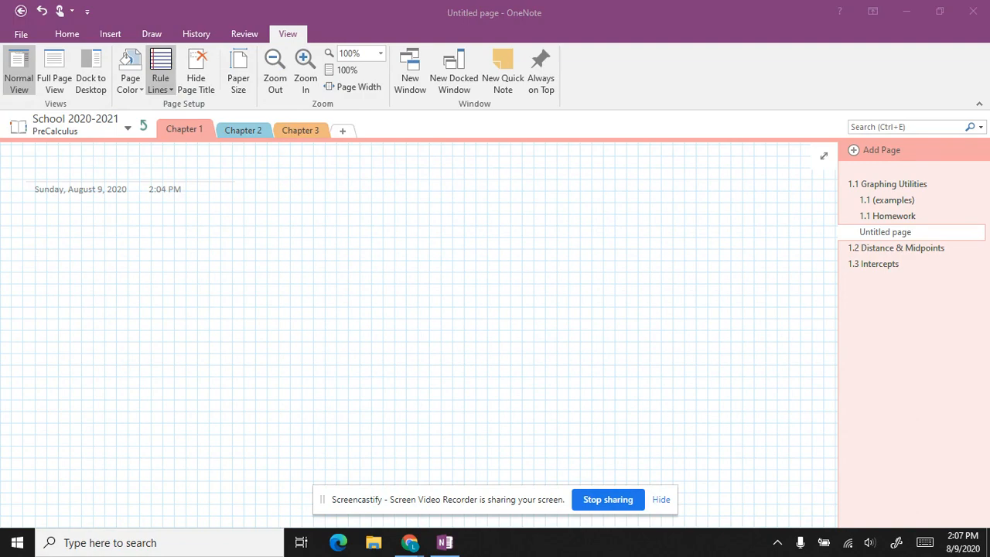
pyautogui.click(404, 176)
pyautogui.moveTo(80, 217); pyautogui.dragTo(366, 427)
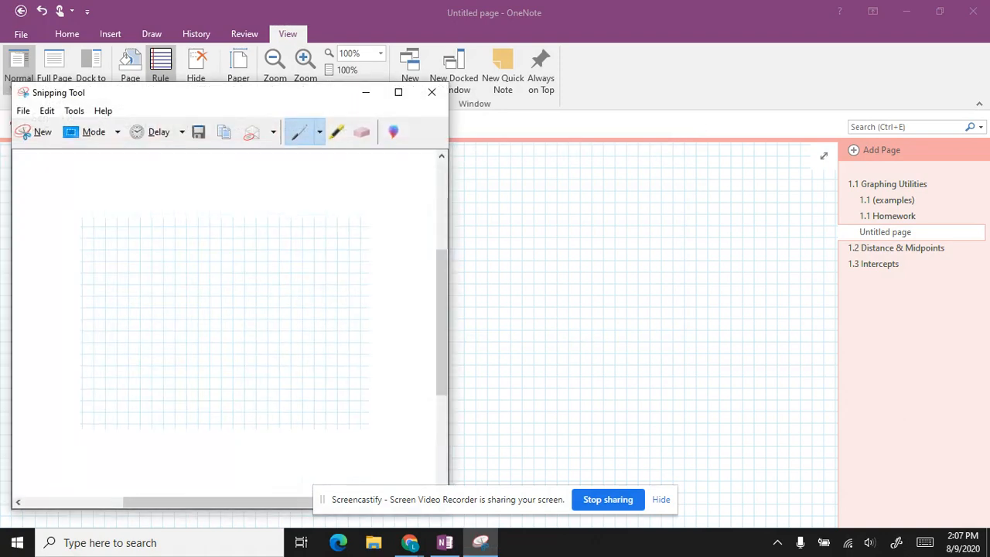
# Step: Copy the grid snip and set the Untitled page's rule lines to None
pyautogui.click(224, 133)
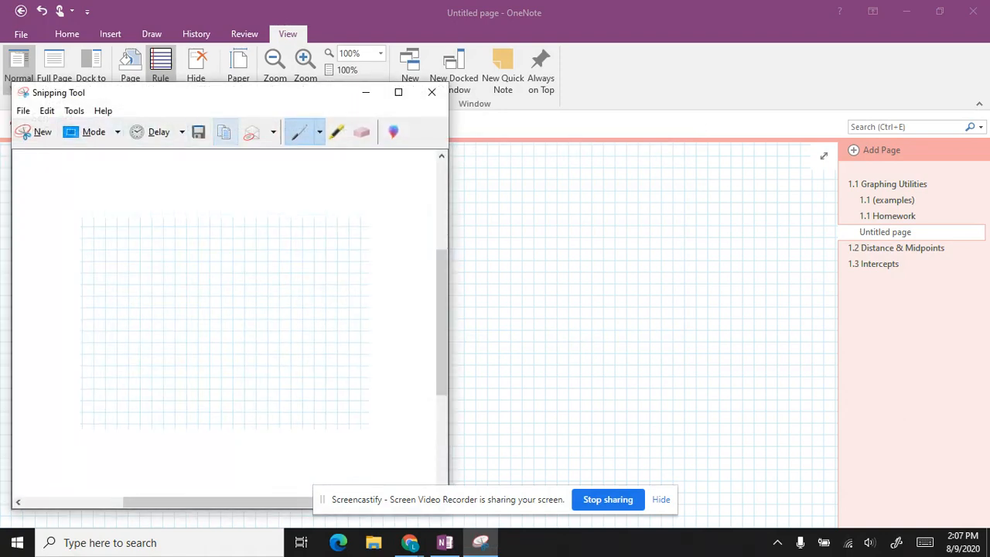
pyautogui.click(366, 92)
pyautogui.click(163, 83)
pyautogui.click(165, 133)
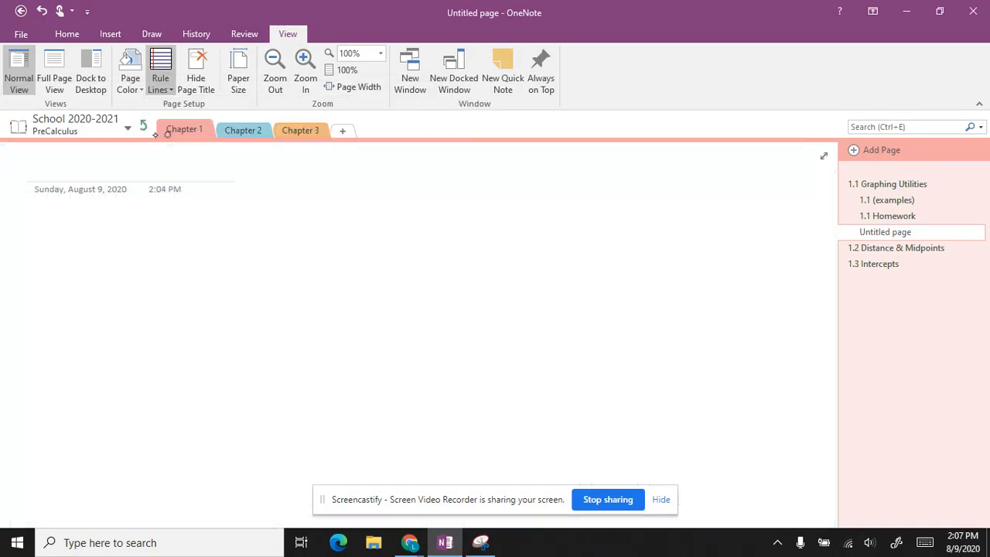
# Step: Paste the grid snip onto the page and move it toward the left
pyautogui.click(80, 247)
pyautogui.hotkey('ctrl', 'v')
pyautogui.click(232, 349)
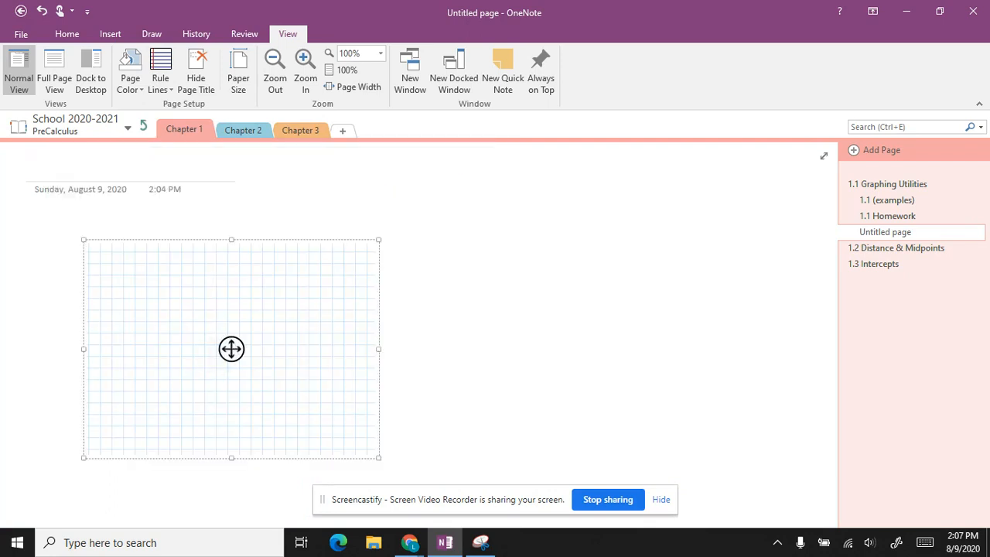
pyautogui.moveTo(231, 349); pyautogui.dragTo(196, 314)
pyautogui.click(418, 401)
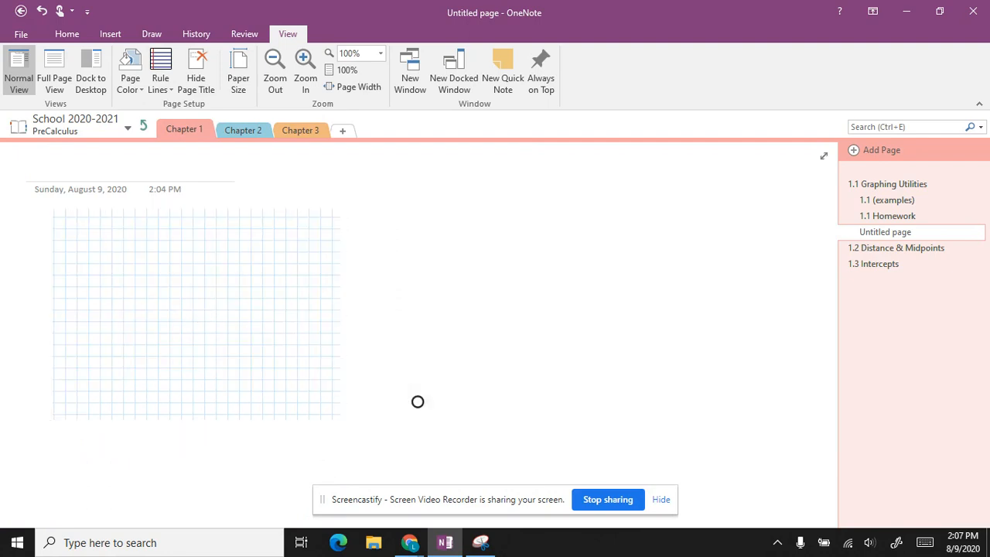
pyautogui.scroll(5, 417, 401)
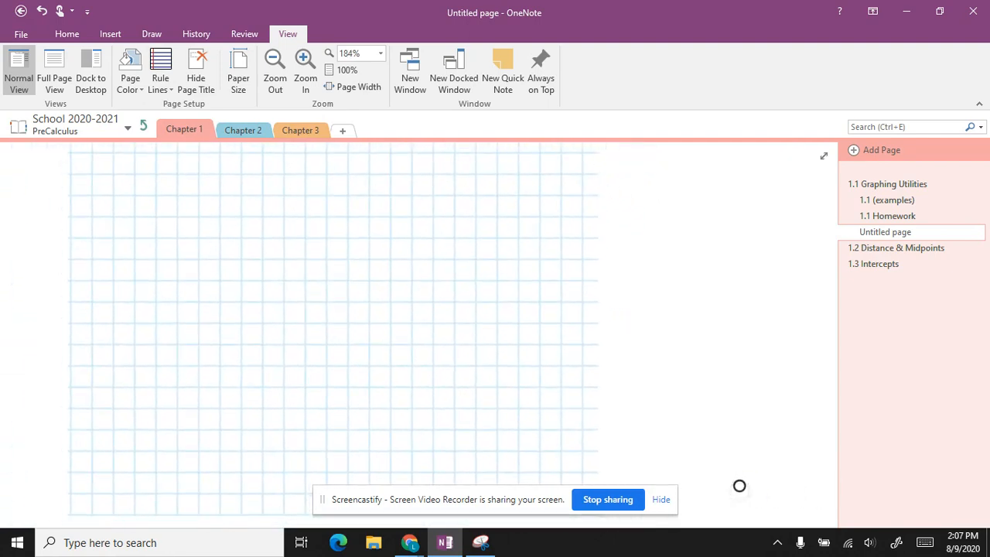
# Step: Draw vertical and horizontal axes with two tick marks on the vertical axis over the grid picture
pyautogui.moveTo(283, 175); pyautogui.dragTo(284, 417)
pyautogui.moveTo(151, 303); pyautogui.dragTo(455, 301)
pyautogui.moveTo(278, 348); pyautogui.dragTo(290, 347)
pyautogui.moveTo(278, 392); pyautogui.dragTo(290, 391)
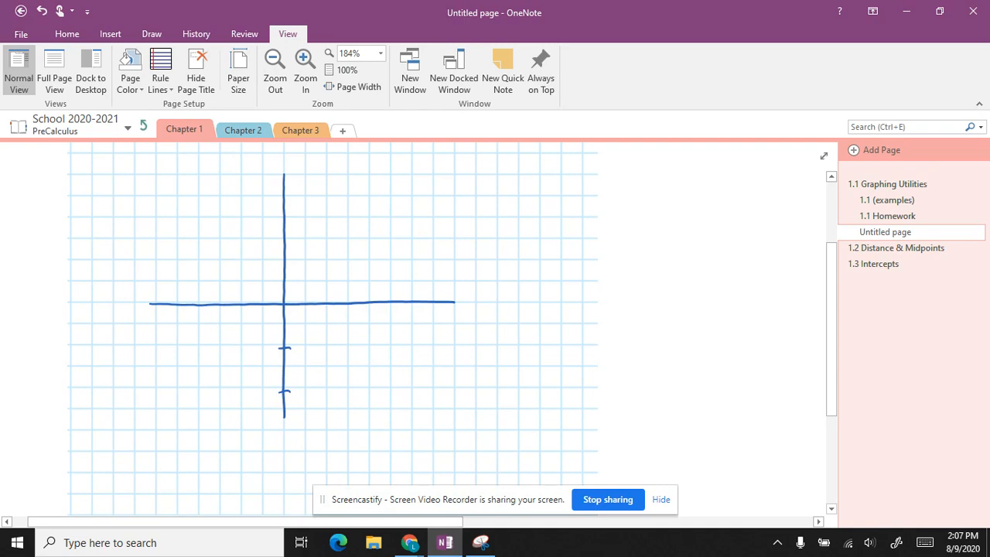
# Step: Scroll down, reposition the grid picture on the page, and bring up its shortcut menu
pyautogui.scroll(-5, 333, 325)
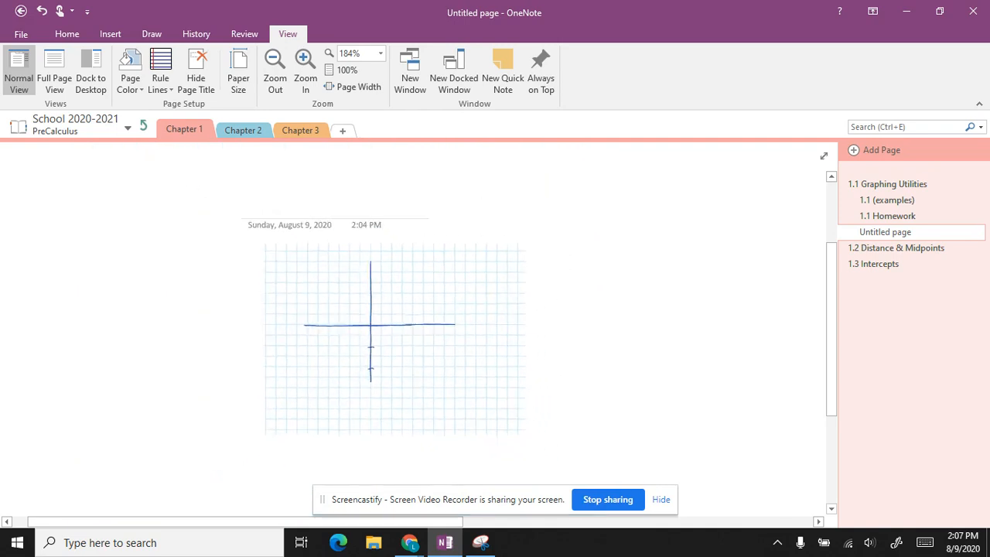
pyautogui.click(182, 309)
pyautogui.moveTo(181, 309)
pyautogui.mouseDown()
pyautogui.moveTo(363, 309)
pyautogui.moveTo(197, 324)
pyautogui.moveTo(363, 307)
pyautogui.moveTo(181, 309)
pyautogui.mouseUp()
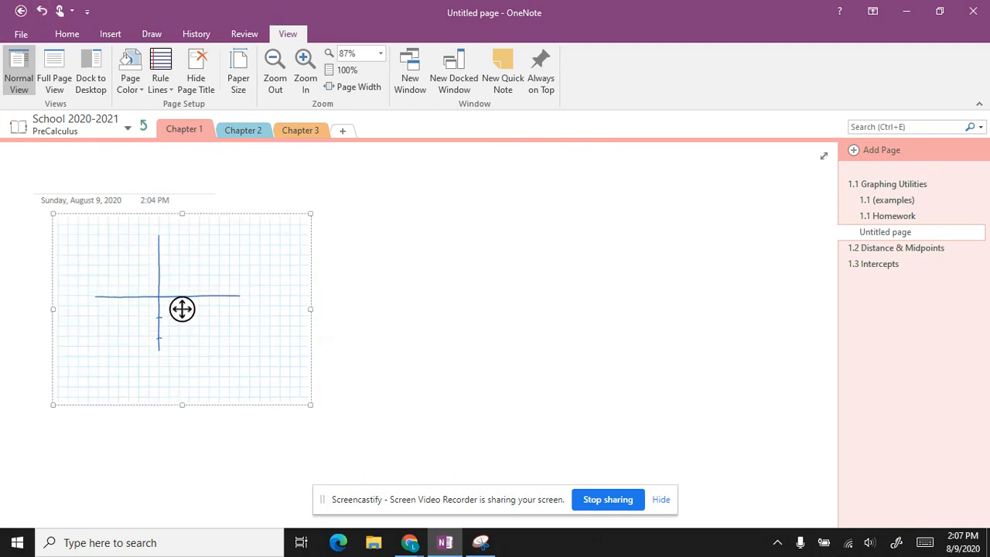
pyautogui.rightClick(182, 309)
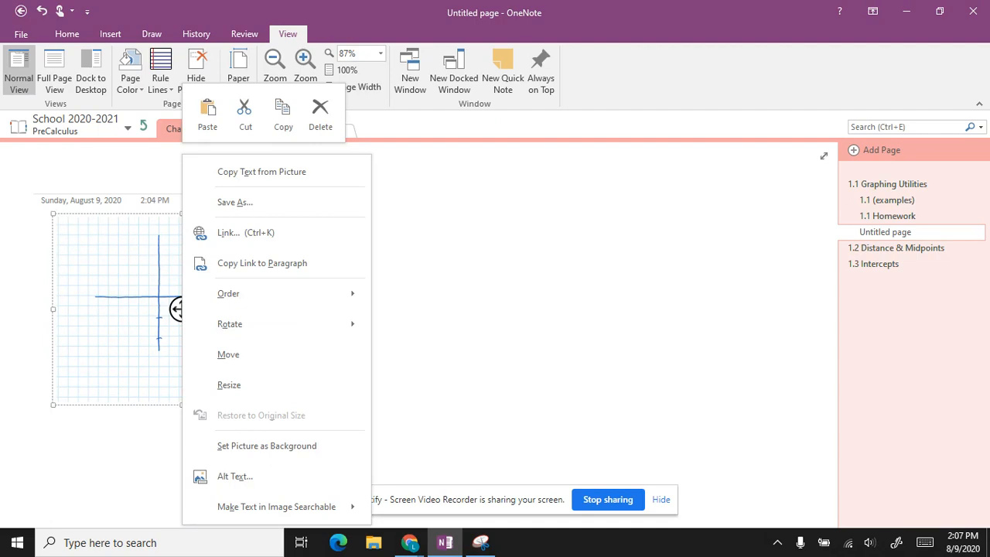
# Step: Set the grid picture as the page background and erase the inked axes and lower tick mark
pyautogui.click(319, 448)
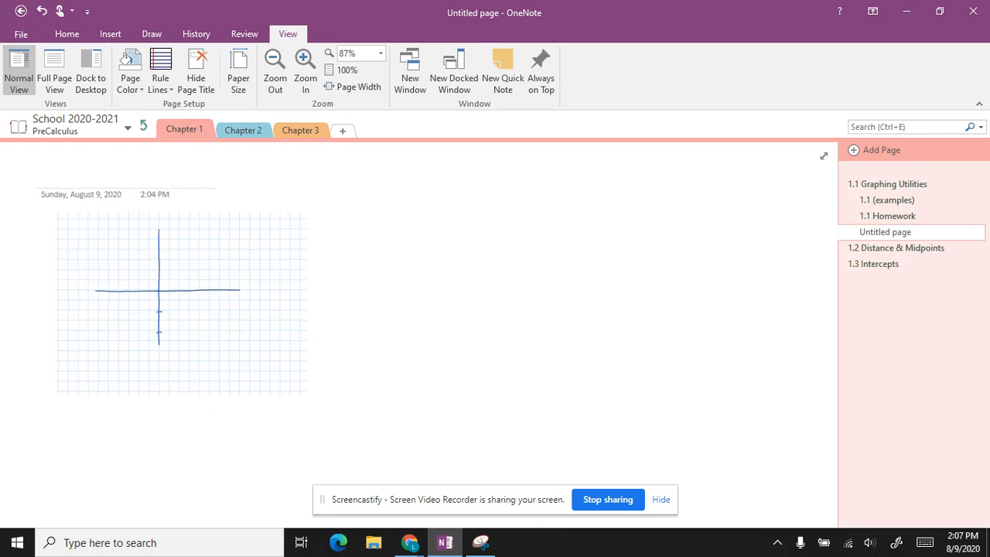
pyautogui.moveTo(163, 246); pyautogui.dragTo(160, 279)
pyautogui.click(165, 329)
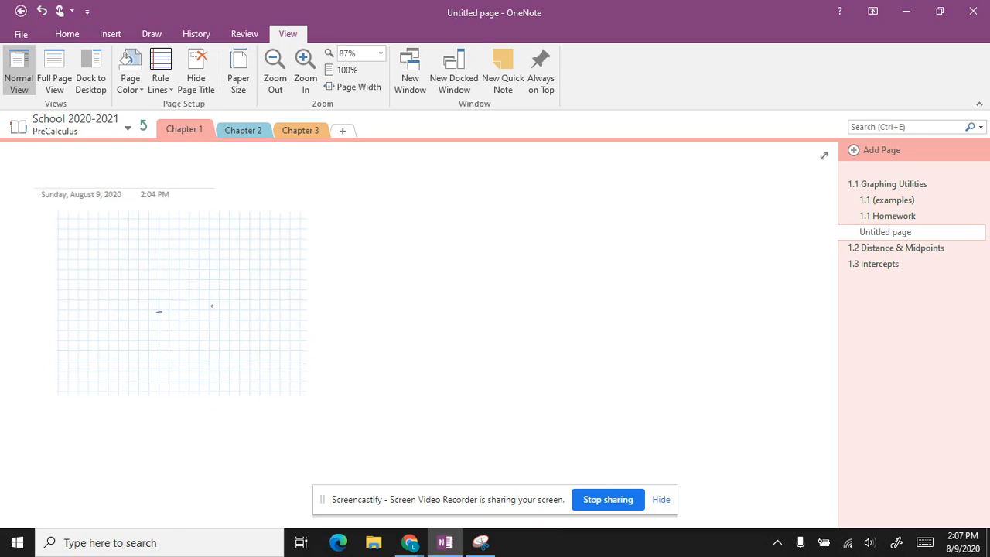
# Step: Erase the remaining tick, then draw a wavy ink stroke and move it right, off the grid
pyautogui.moveTo(160, 326); pyautogui.dragTo(168, 306)
pyautogui.moveTo(94, 268)
pyautogui.mouseDown()
pyautogui.moveTo(114, 294)
pyautogui.moveTo(230, 319)
pyautogui.moveTo(259, 294)
pyautogui.moveTo(308, 345)
pyautogui.moveTo(270, 259)
pyautogui.mouseUp()
pyautogui.moveTo(162, 284); pyautogui.dragTo(453, 278)
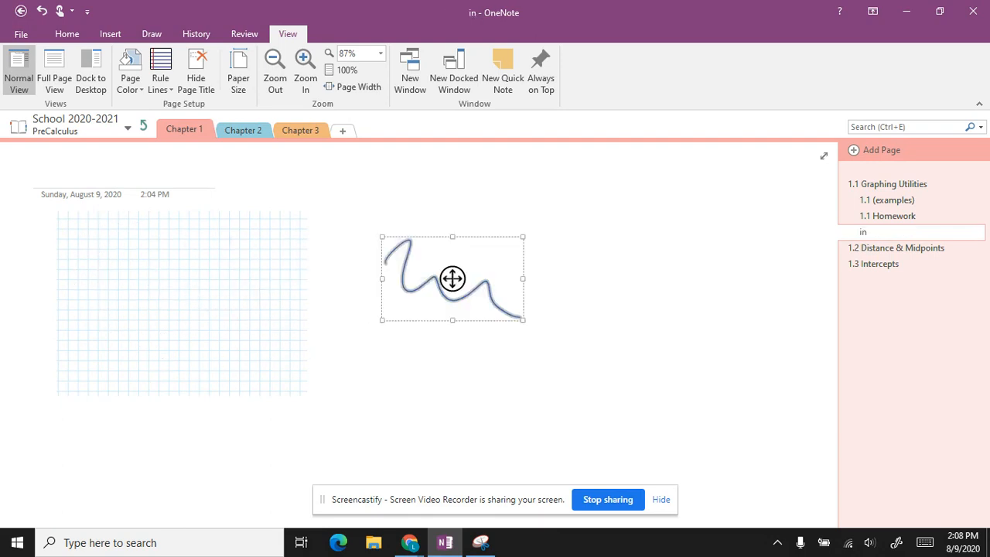
pyautogui.click(208, 336)
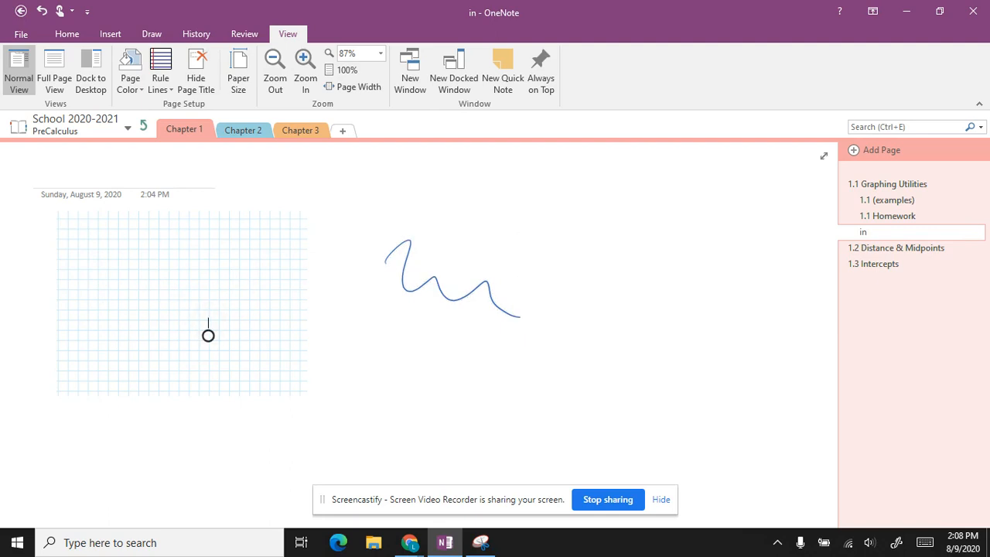
# Step: Try blue rule lines with a margin, then switch the page's rule lines to None
pyautogui.click(160, 84)
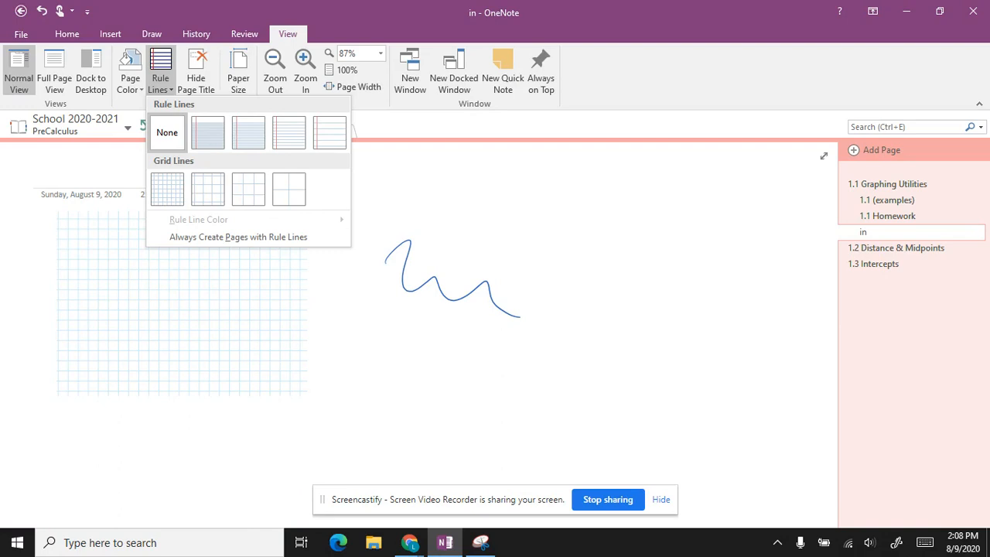
pyautogui.click(207, 132)
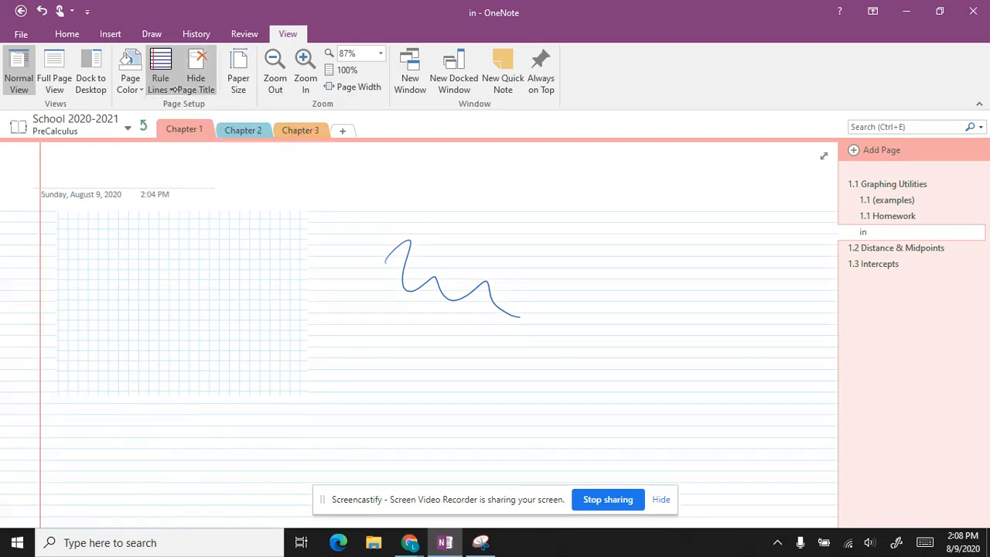
pyautogui.click(171, 90)
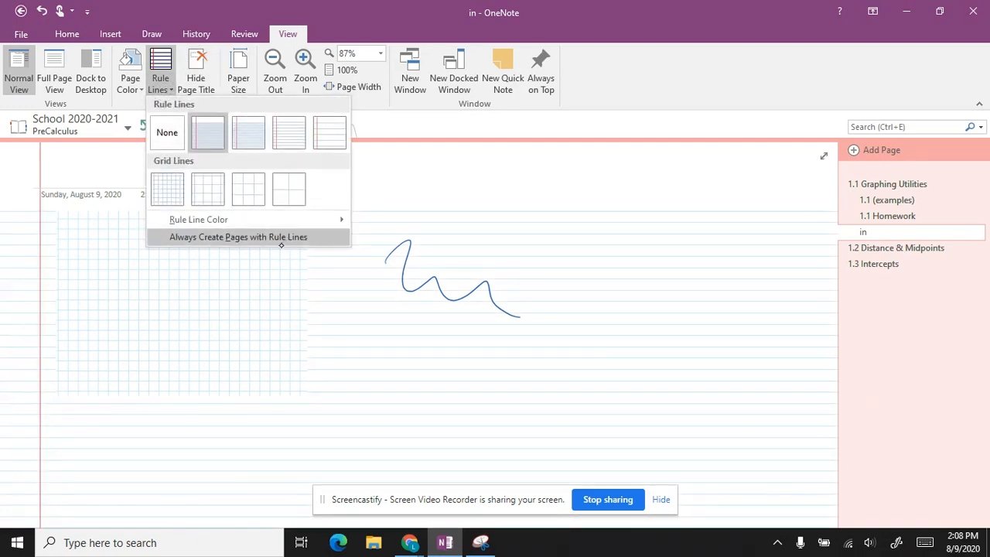
pyautogui.click(178, 132)
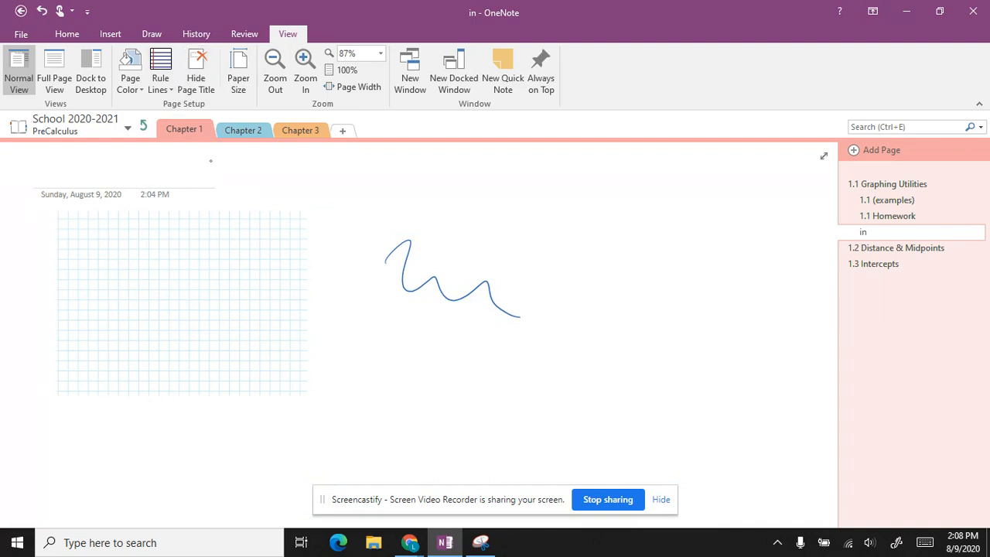
# Step: Circle the page date with an ink loop, then change the date to August 12 and back to August 9
pyautogui.moveTo(224, 164)
pyautogui.mouseDown()
pyautogui.moveTo(202, 160)
pyautogui.moveTo(268, 198)
pyautogui.moveTo(179, 154)
pyautogui.mouseUp()
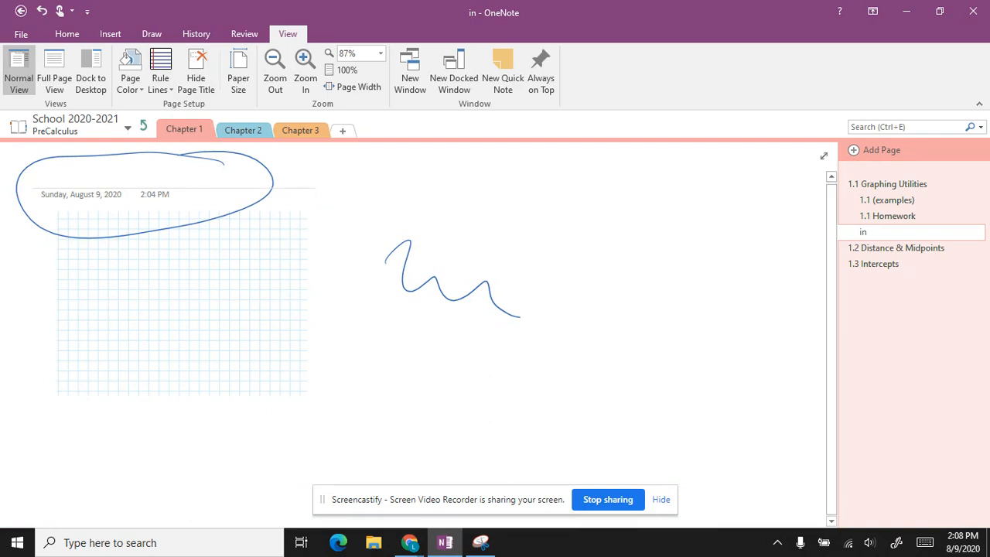
pyautogui.doubleClick(81, 194)
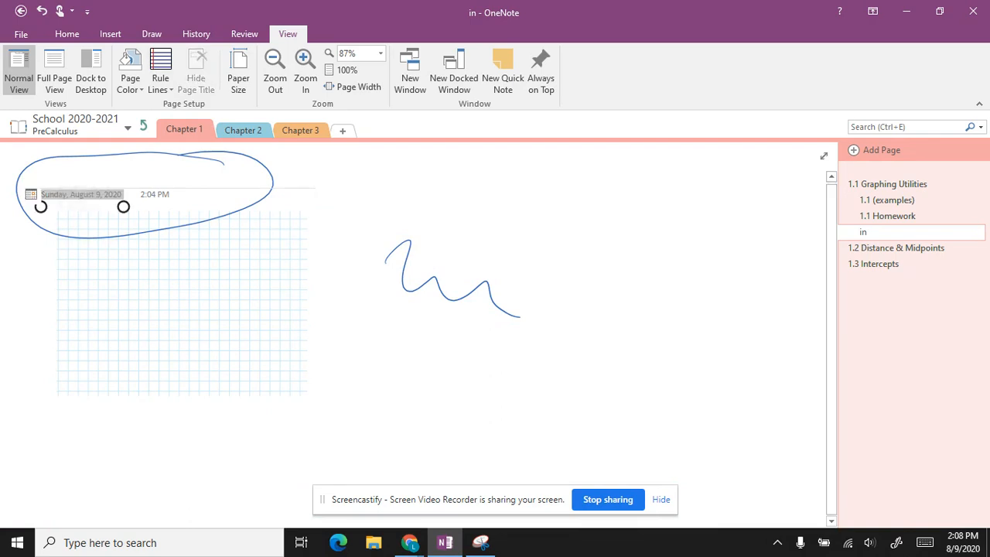
pyautogui.click(31, 194)
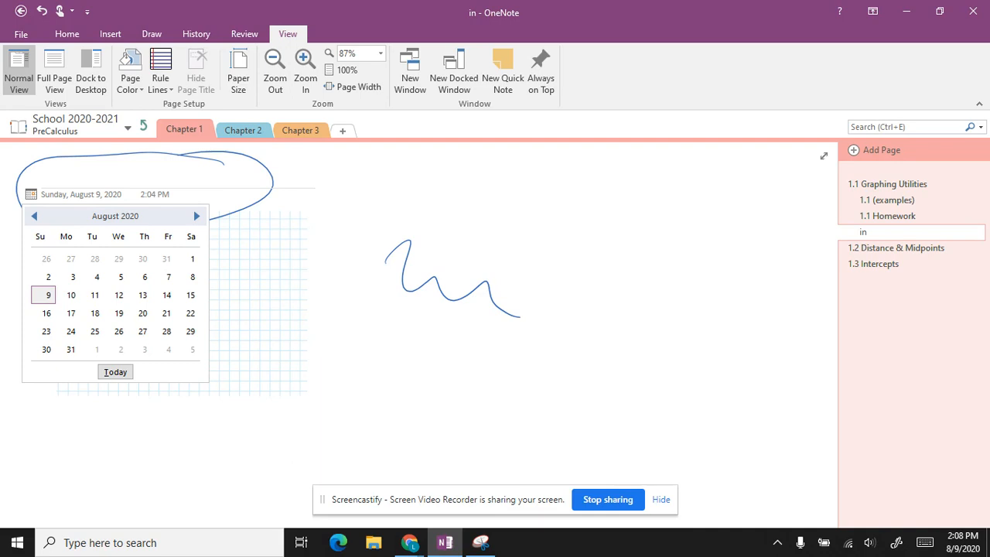
pyautogui.click(118, 295)
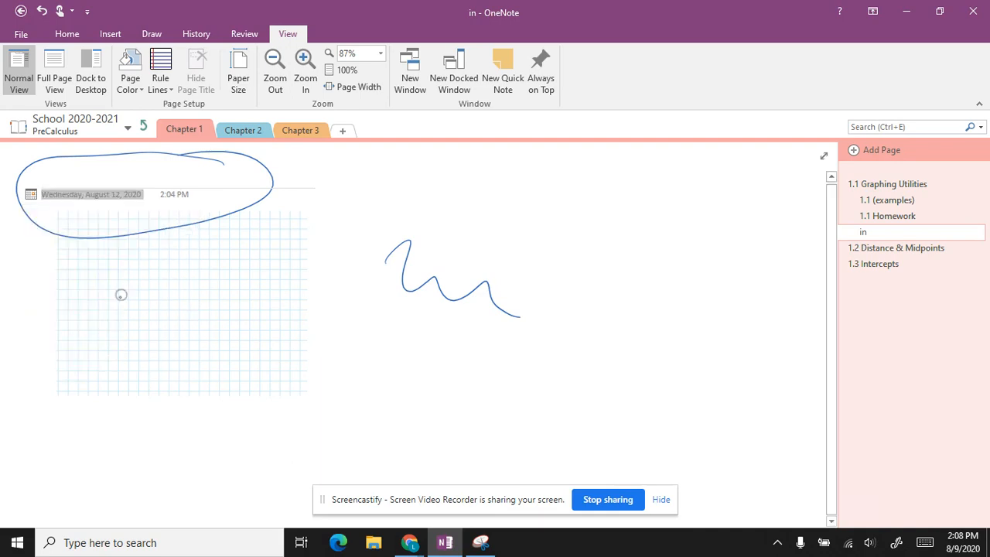
pyautogui.click(31, 194)
pyautogui.click(48, 294)
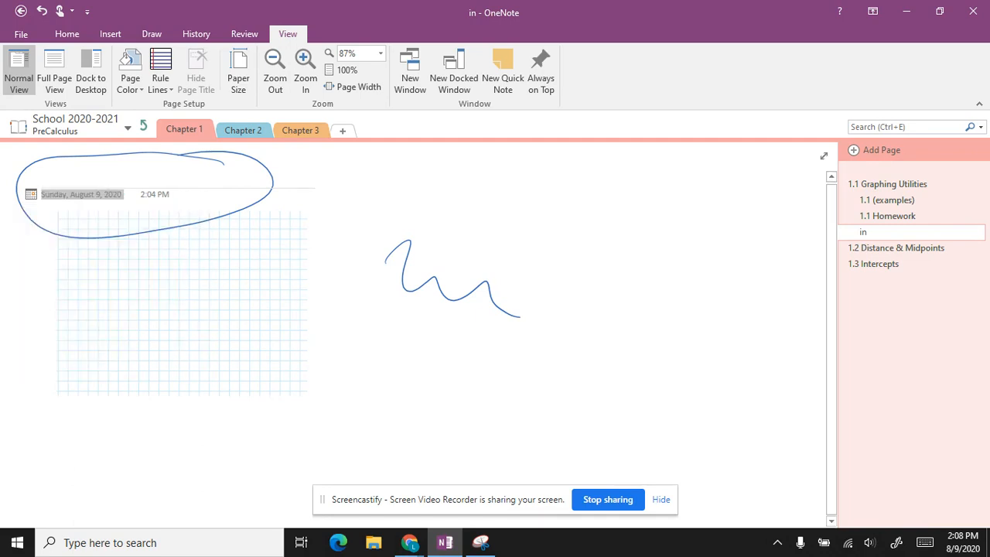
# Step: Open Change Page Time for the 2:04 PM stamp and cancel, leaving the time unchanged
pyautogui.click(154, 197)
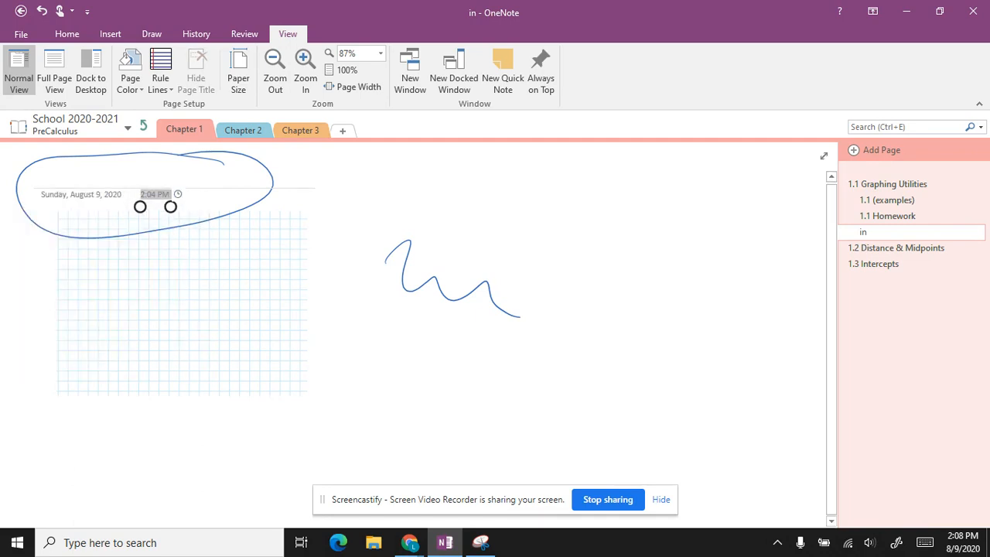
pyautogui.click(177, 194)
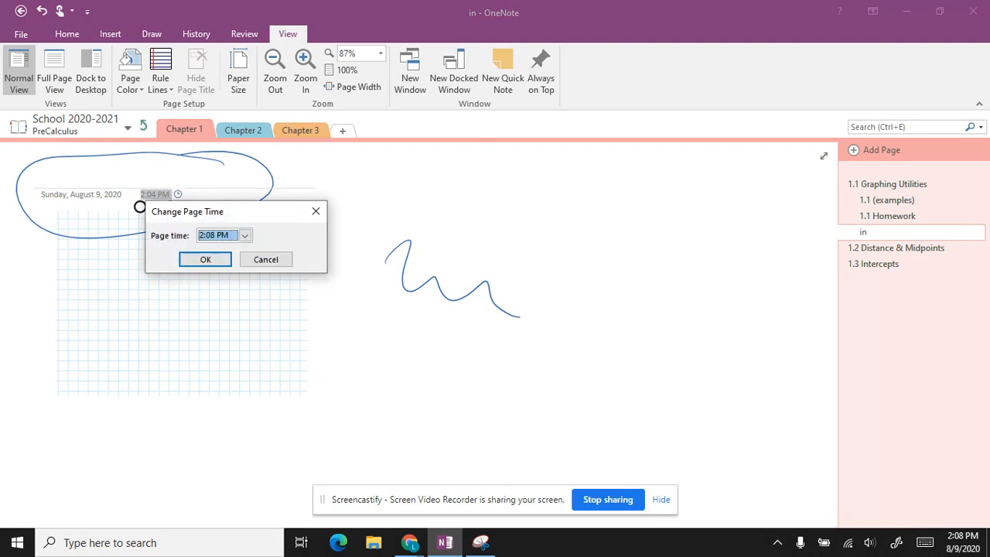
pyautogui.click(244, 235)
pyautogui.click(277, 236)
pyautogui.click(265, 259)
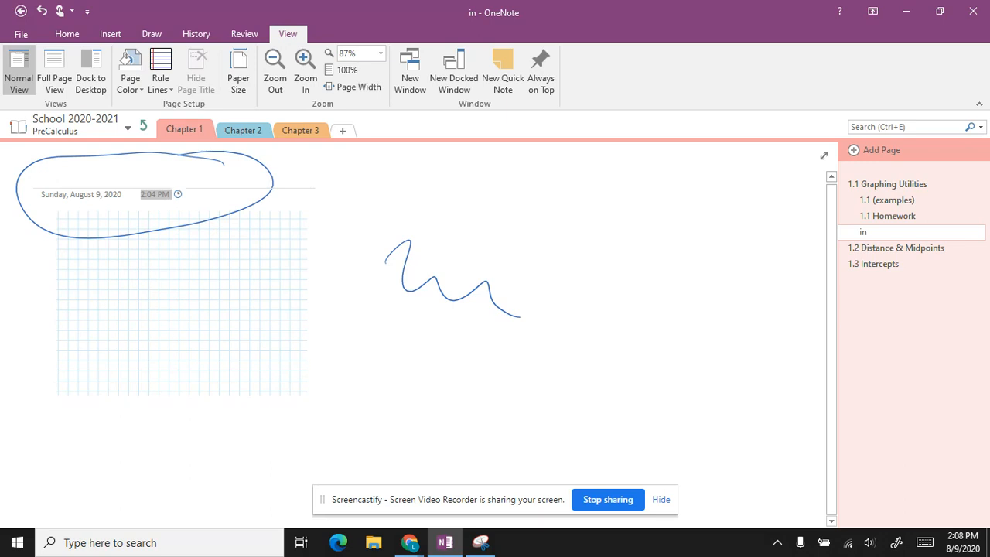
pyautogui.click(161, 83)
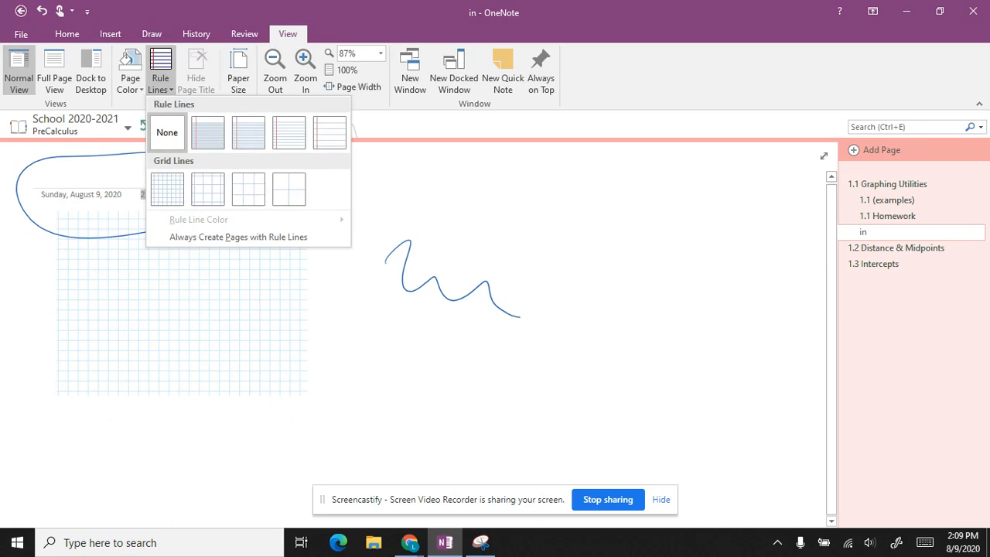
# Step: Dismiss the line options, toggle Hide Page Title off and on, and show Paper Size settings (size Auto)
pyautogui.press('Escape')
pyautogui.click(551, 269)
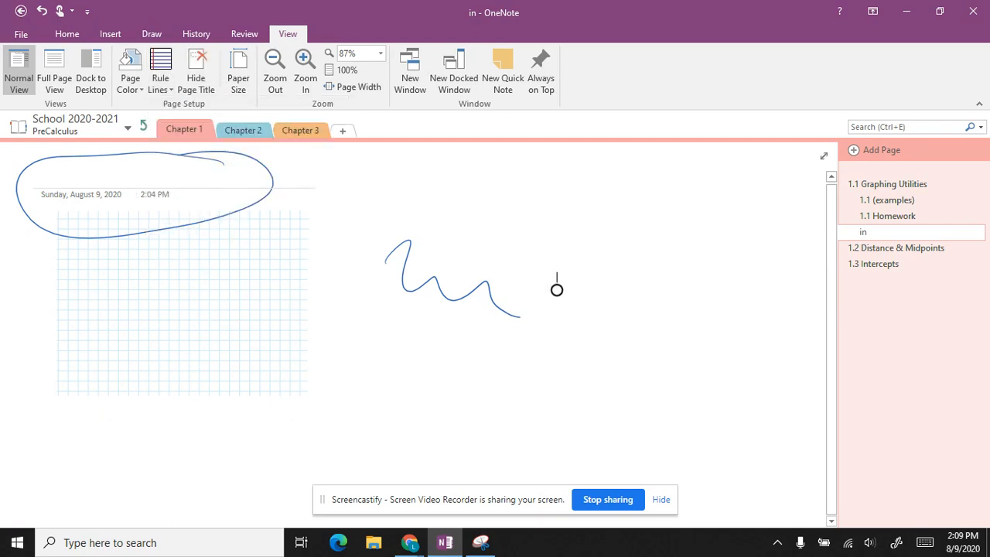
pyautogui.click(196, 73)
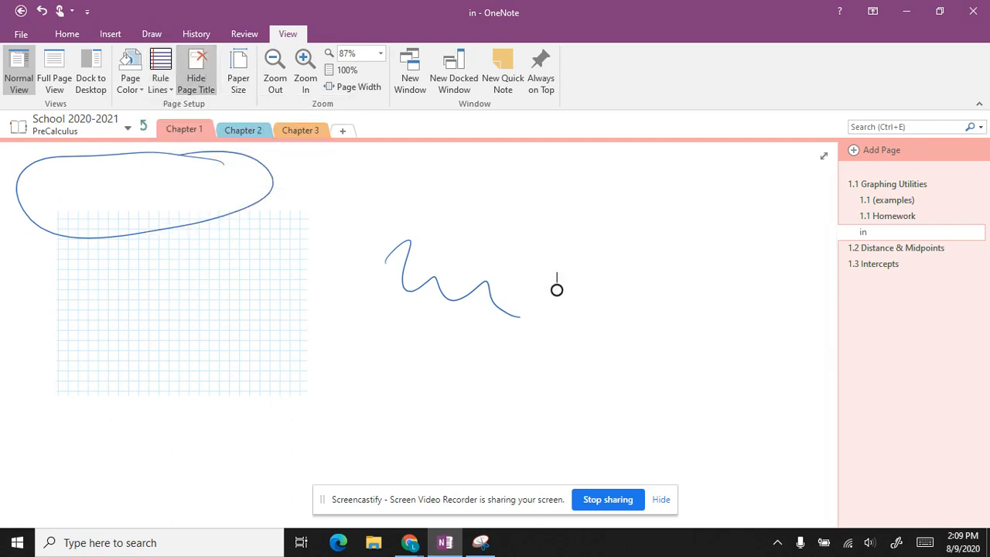
pyautogui.click(195, 74)
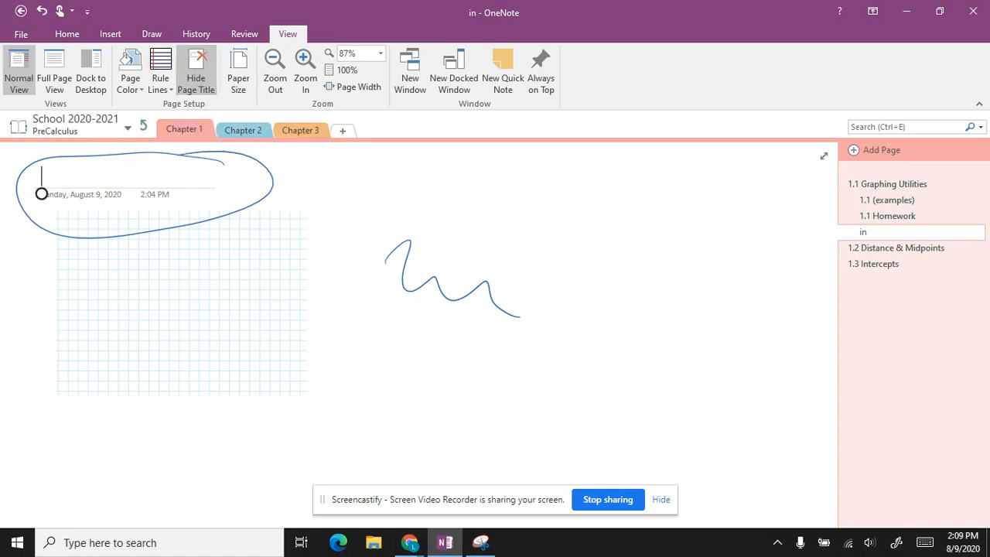
pyautogui.click(241, 74)
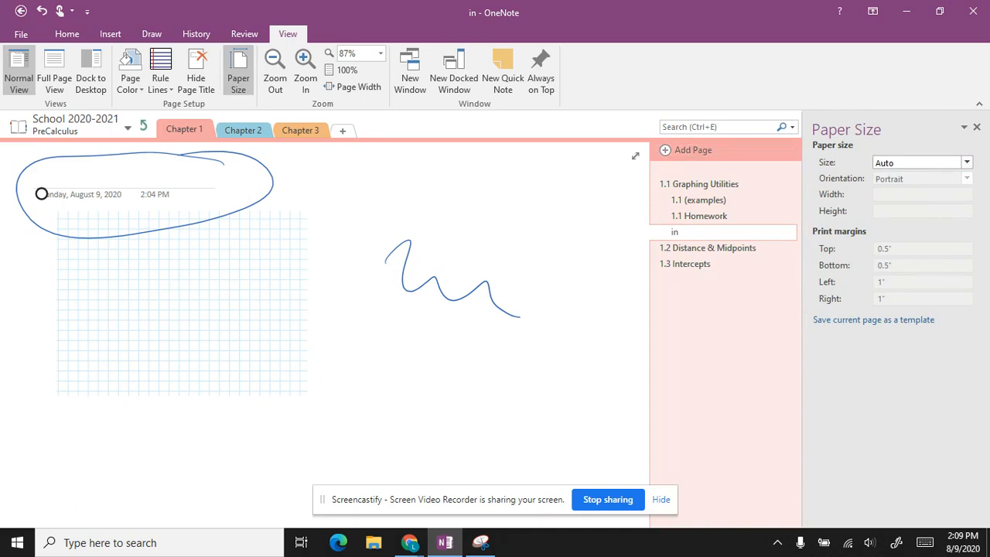
# Step: Draw several wavy ink strokes across the page
pyautogui.hscroll(4, 325, 333)
pyautogui.hscroll(-4, 325, 333)
pyautogui.hscroll(3, 324, 333)
pyautogui.moveTo(323, 246); pyautogui.dragTo(486, 229)
pyautogui.moveTo(368, 284); pyautogui.dragTo(570, 267)
pyautogui.moveTo(488, 317); pyautogui.dragTo(594, 318)
pyautogui.hscroll(5, 542, 317)
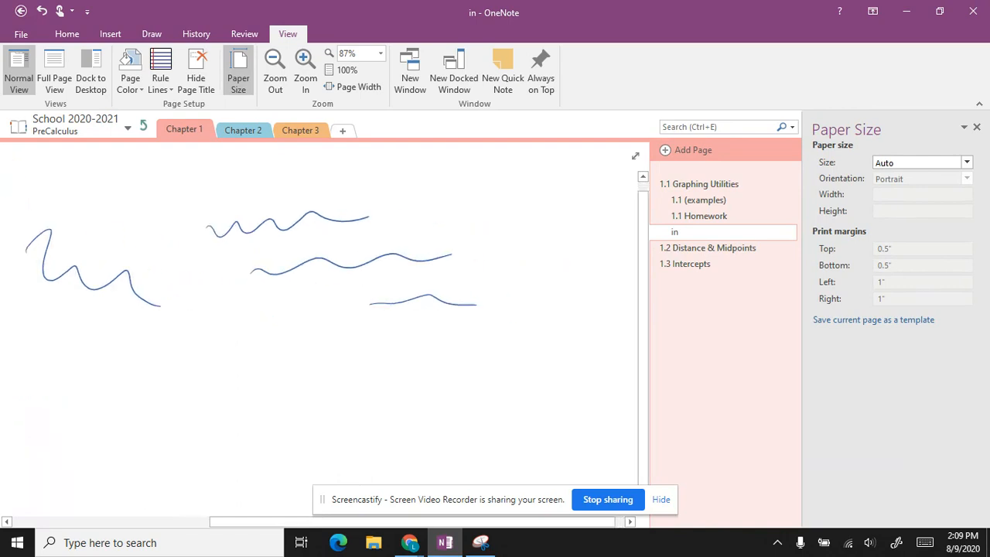
pyautogui.moveTo(365, 223)
pyautogui.mouseDown()
pyautogui.moveTo(431, 243)
pyautogui.moveTo(554, 237)
pyautogui.mouseUp()
pyautogui.moveTo(420, 287); pyautogui.dragTo(608, 303)
pyautogui.scroll(-5, 411, 371)
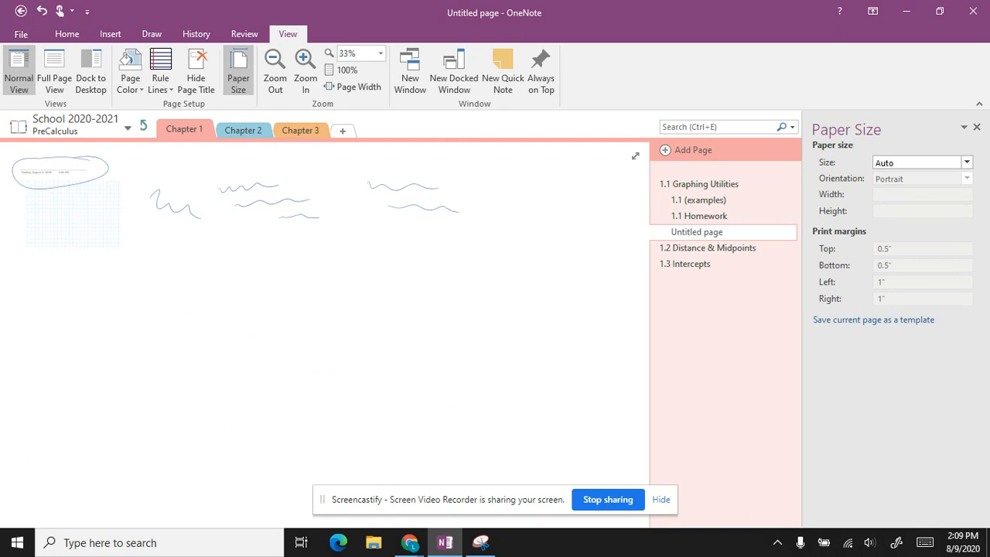
pyautogui.scroll(2, 325, 333)
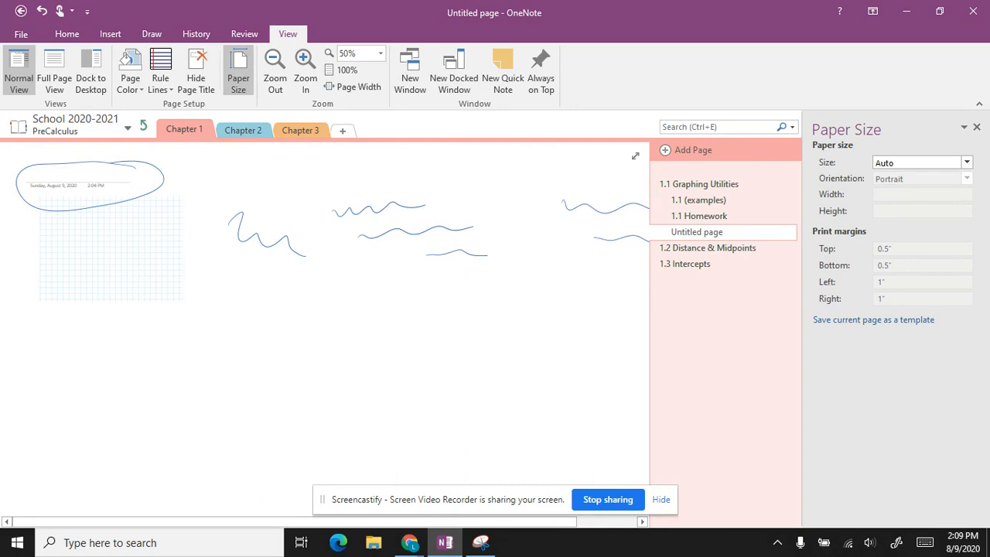
pyautogui.scroll(-2, 325, 333)
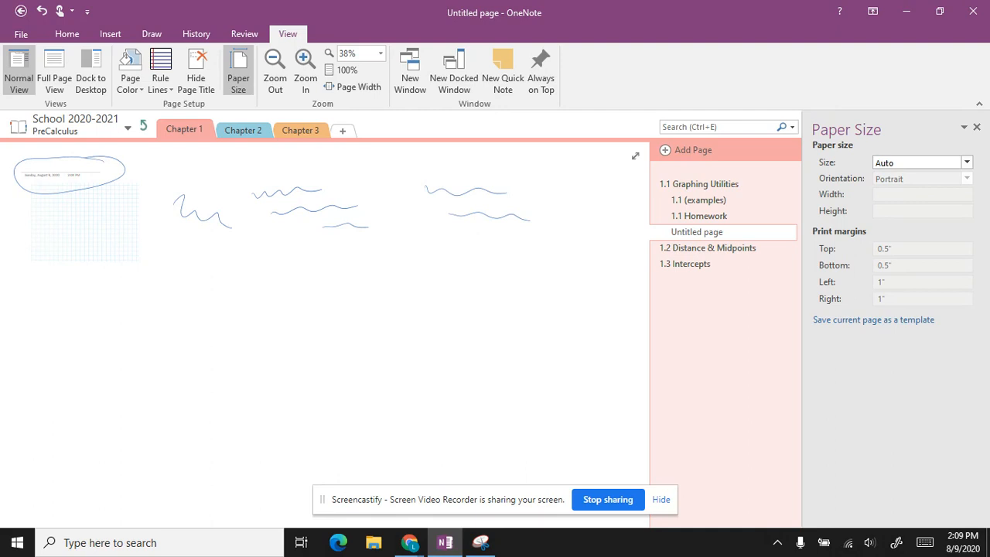
# Step: Set the paper size to Letter, close the Paper Size pane, and add a new blank page
pyautogui.click(967, 163)
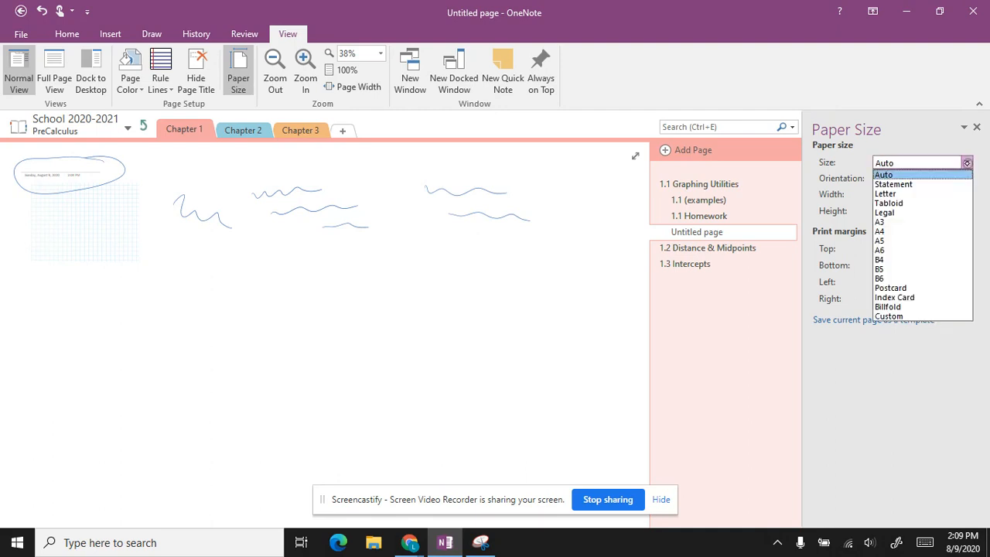
pyautogui.click(910, 193)
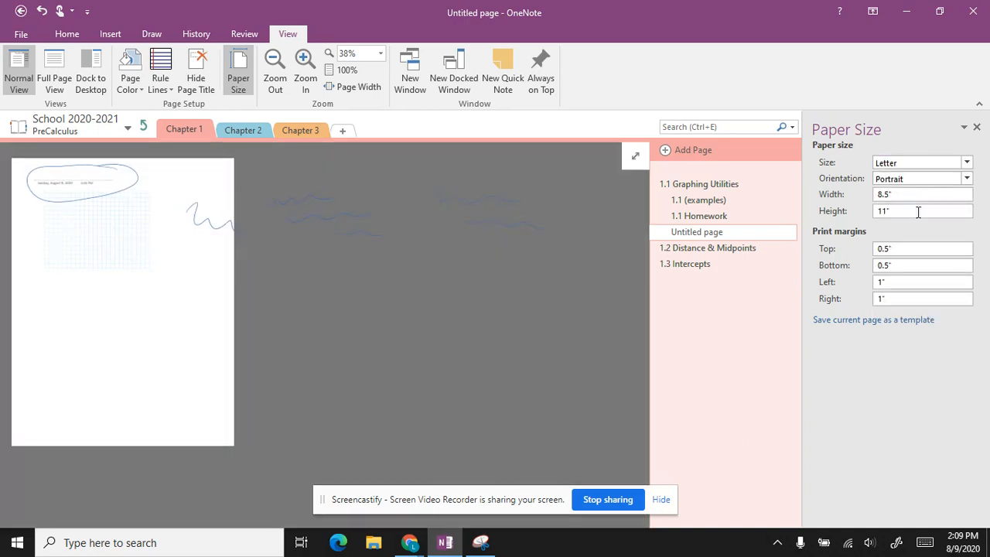
pyautogui.scroll(5, 168, 444)
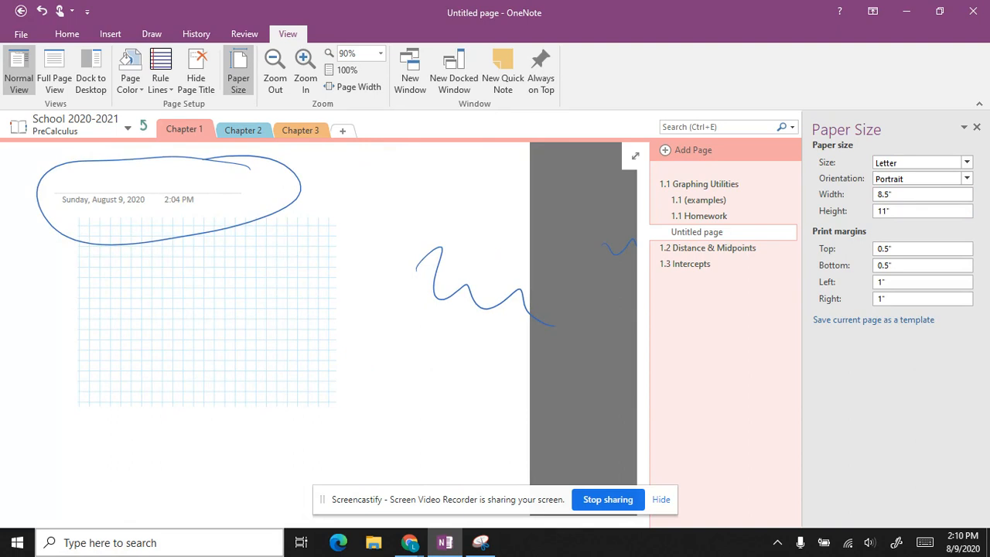
pyautogui.click(977, 128)
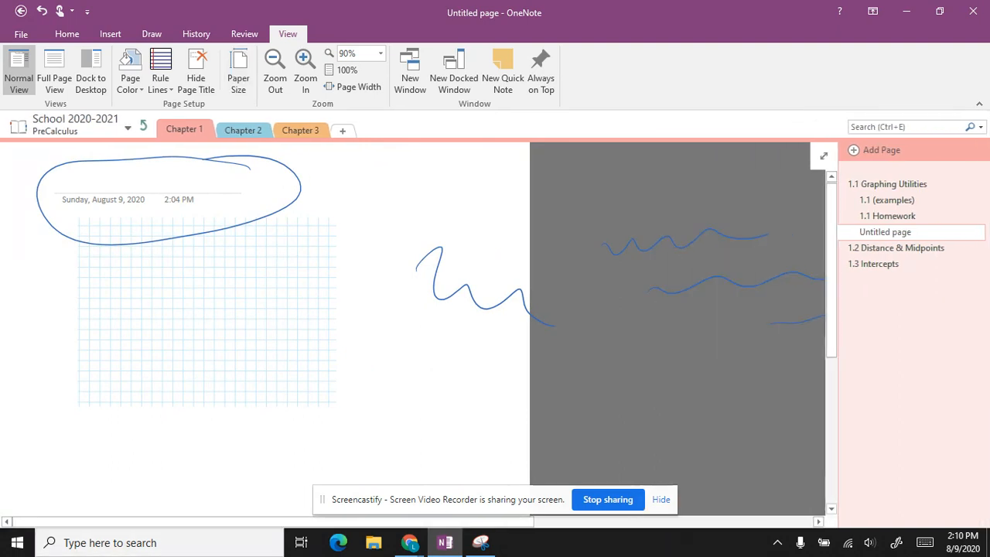
pyautogui.click(856, 149)
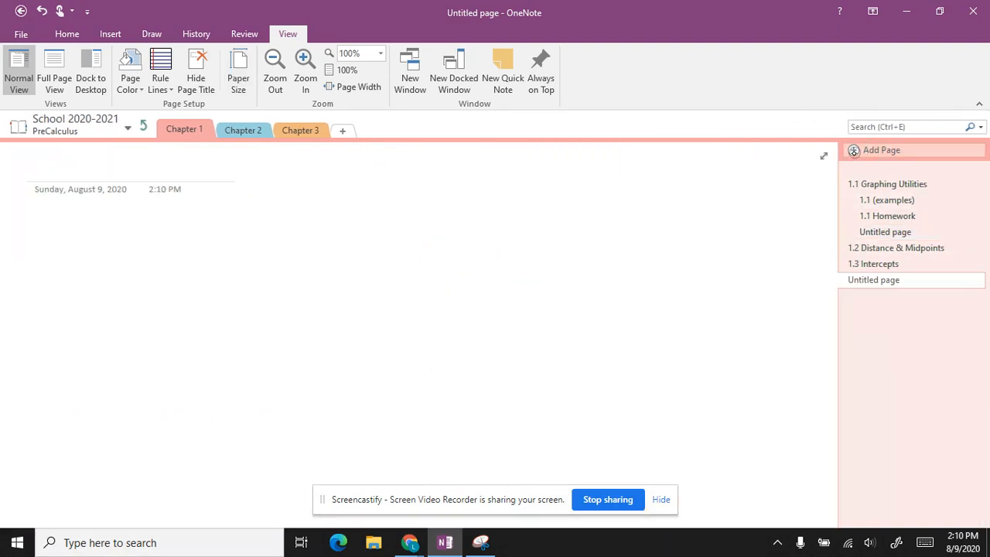
# Step: Set the new page to Letter paper and give it blue rule lines with a red margin
pyautogui.click(238, 72)
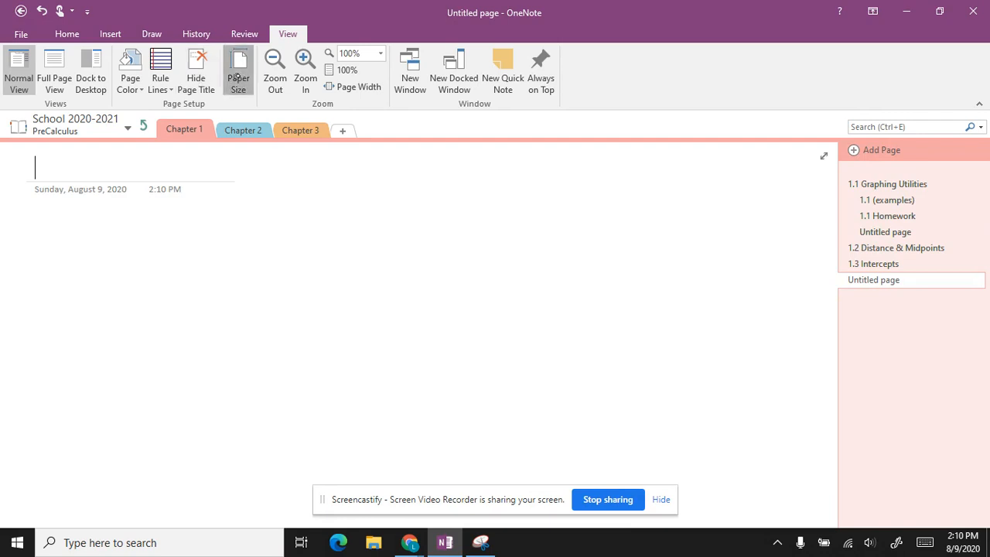
pyautogui.click(897, 163)
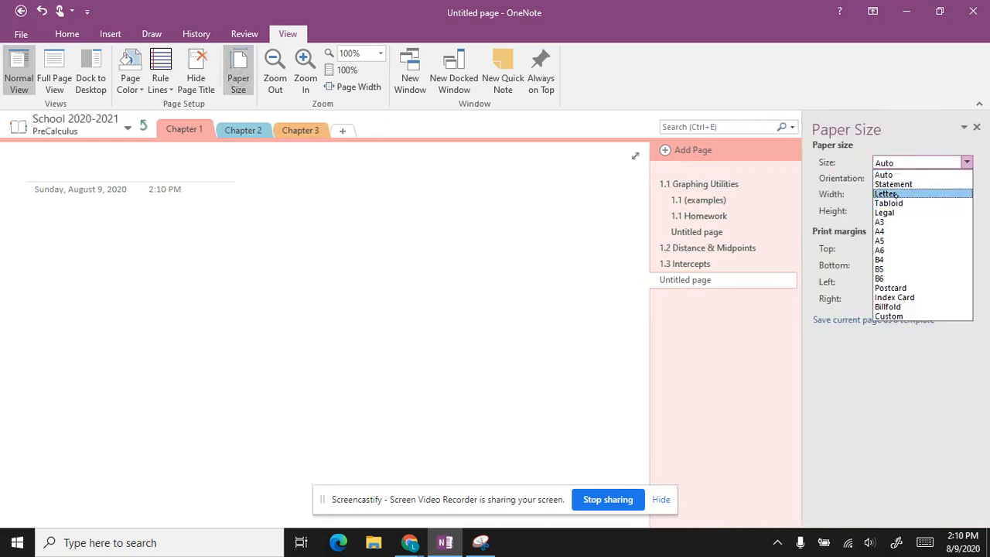
pyautogui.click(888, 194)
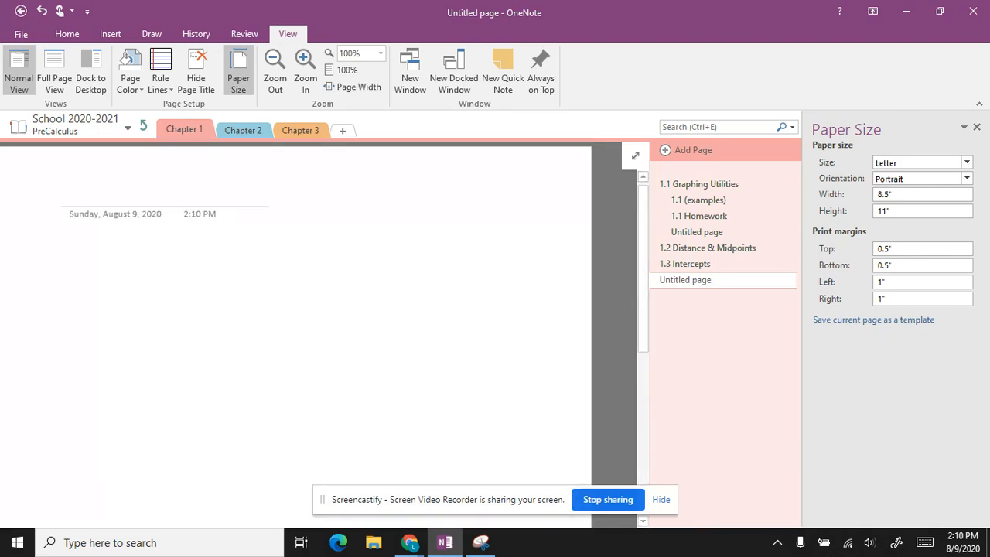
pyautogui.click(160, 83)
pyautogui.click(207, 132)
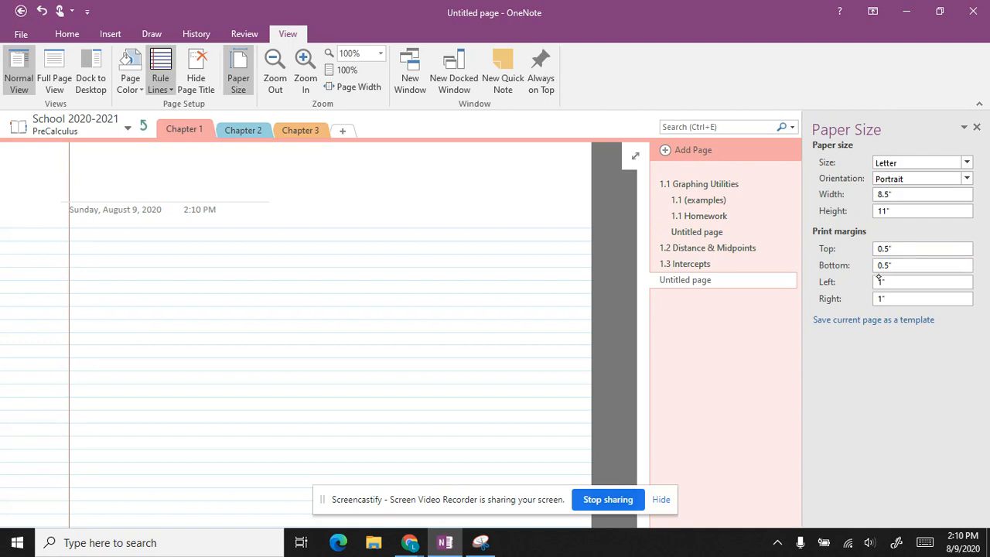
pyautogui.click(910, 322)
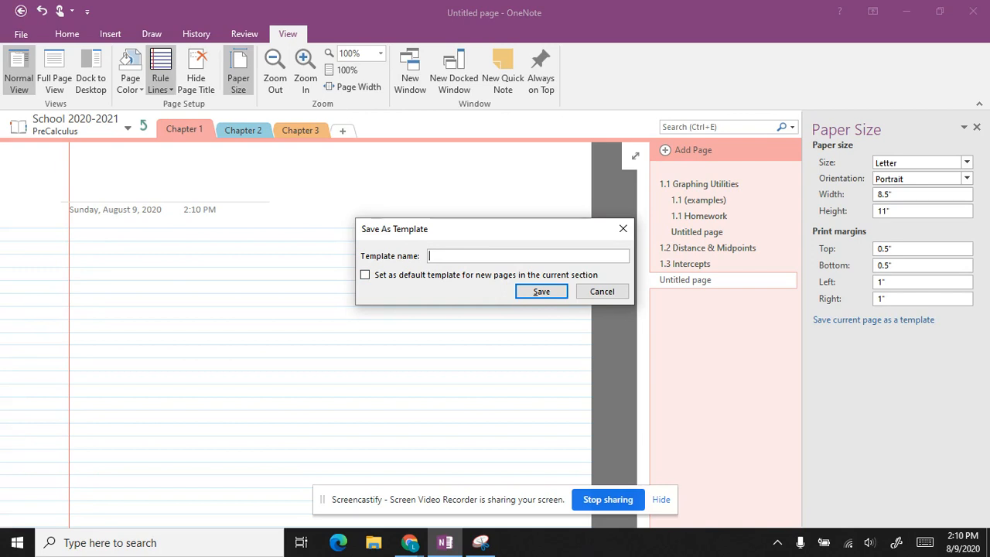
pyautogui.click(364, 275)
pyautogui.click(603, 292)
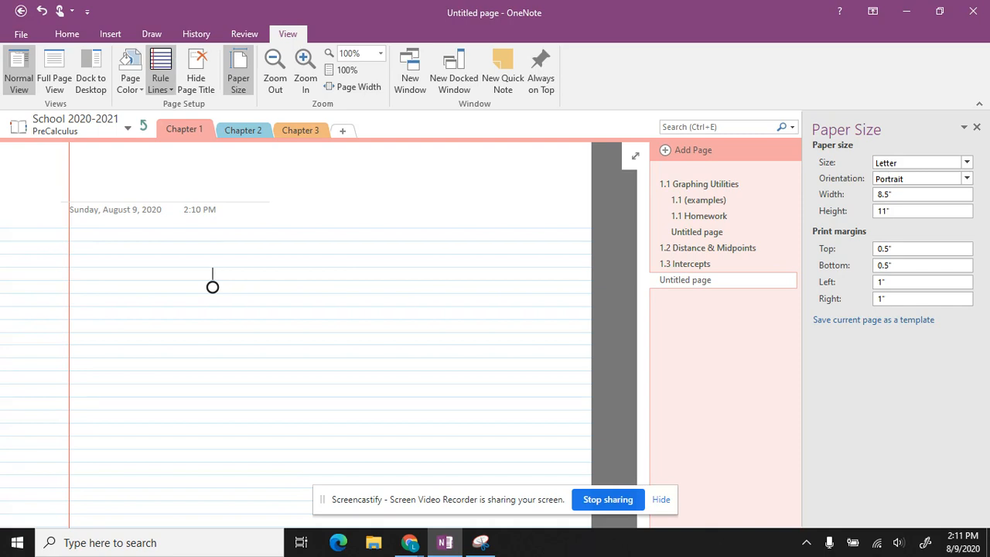
pyautogui.click(452, 198)
# Step: Type the label 'Student Name' in a note container, correcting mistyped text along the way
pyautogui.write('Student NM')
pyautogui.write('A')
pyautogui.press('BackSpace')
pyautogui.press('BackSpace')
pyautogui.write('ame')
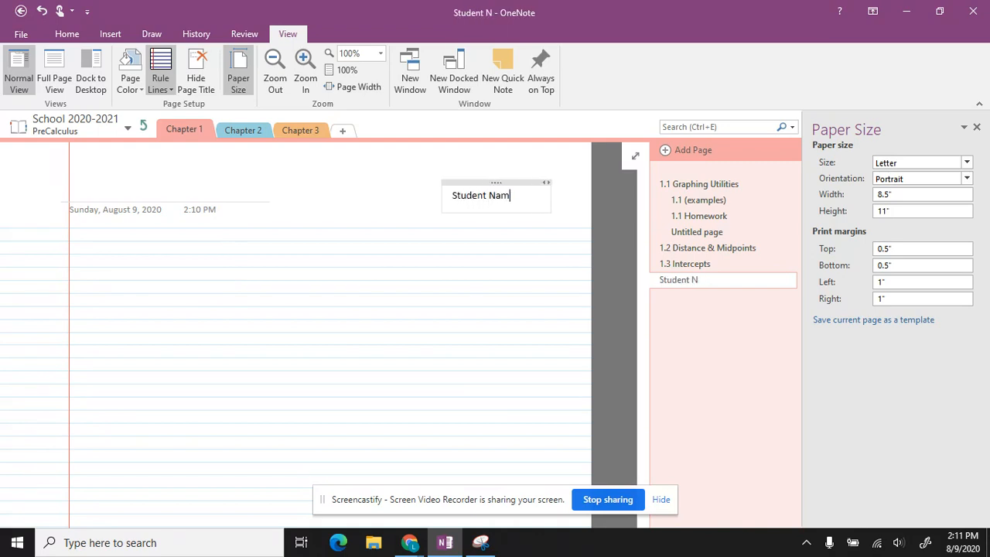
pyautogui.press('BackSpace')
pyautogui.press('BackSpace')
pyautogui.press('BackSpace')
pyautogui.press('BackSpace')
pyautogui.press('BackSpace')
pyautogui.press('BackSpace')
pyautogui.press('BackSpace')
pyautogui.press('BackSpace')
pyautogui.press('BackSpace')
pyautogui.press('BackSpace')
pyautogui.press('BackSpace')
pyautogui.press('BackSpace')
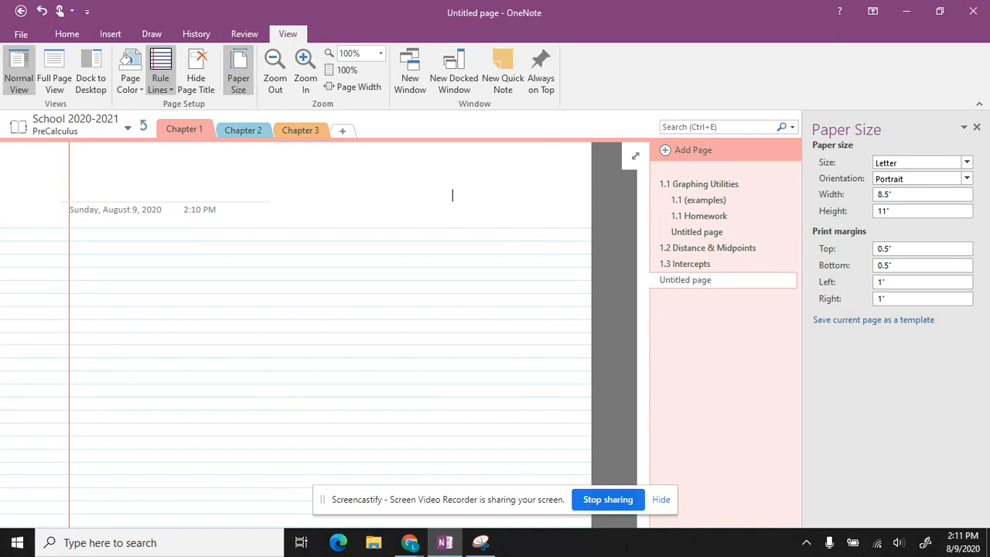
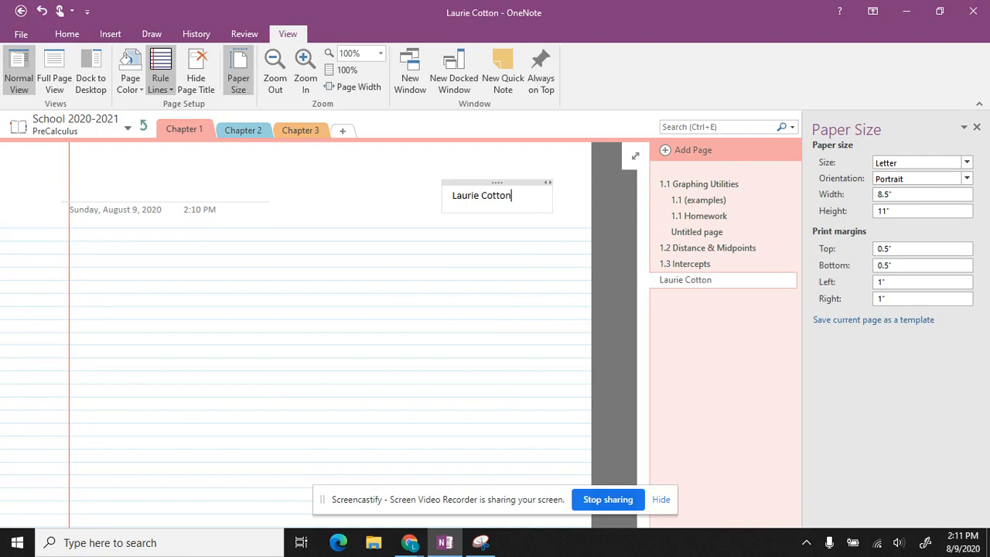
pyautogui.write('Student Name')
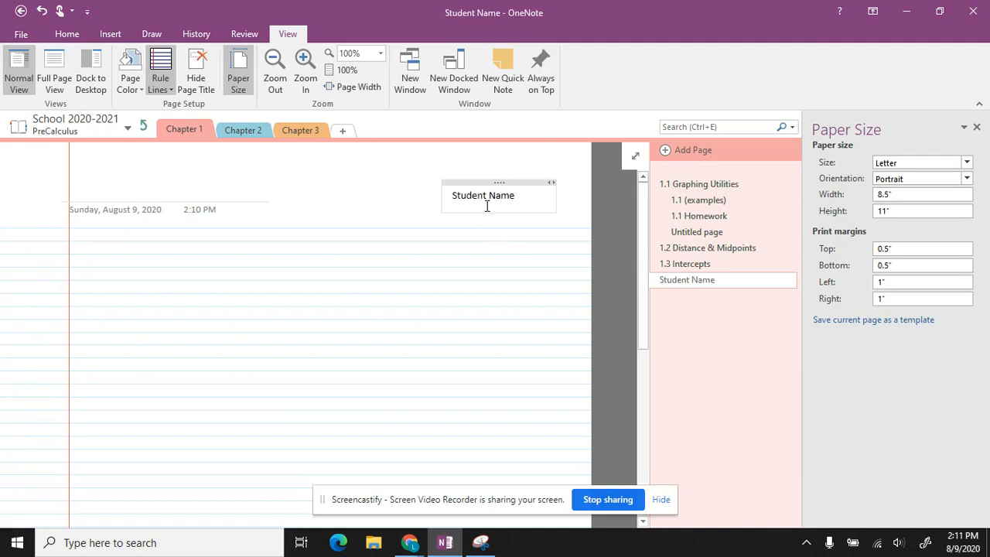
# Step: Move the Student Name box to the upper right and narrow its width
pyautogui.moveTo(503, 185); pyautogui.dragTo(551, 209)
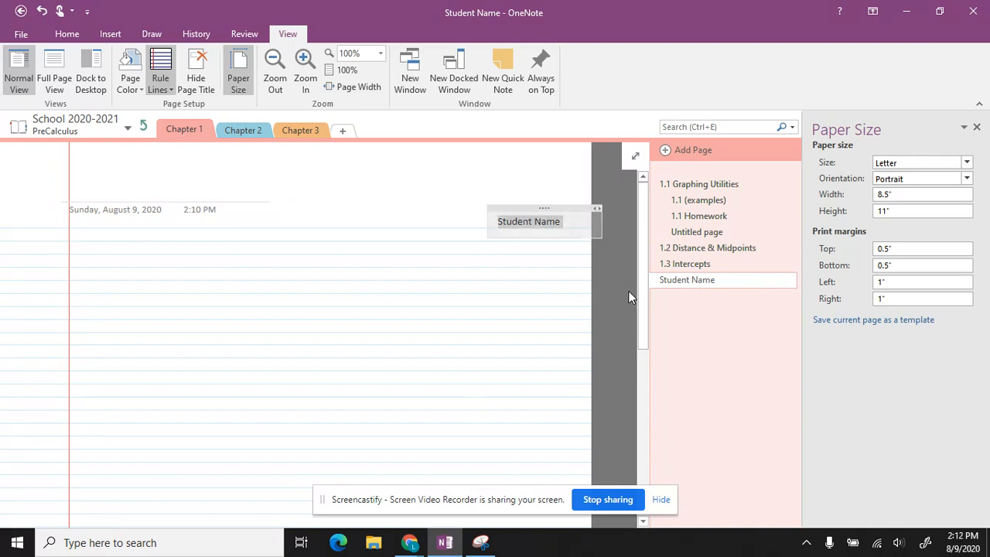
pyautogui.click(574, 179)
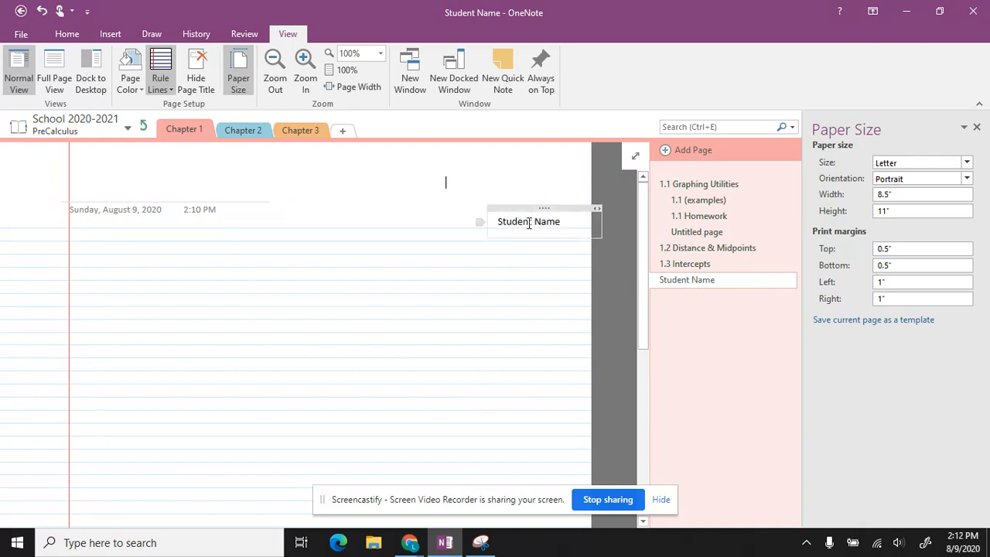
pyautogui.moveTo(602, 216); pyautogui.dragTo(572, 218)
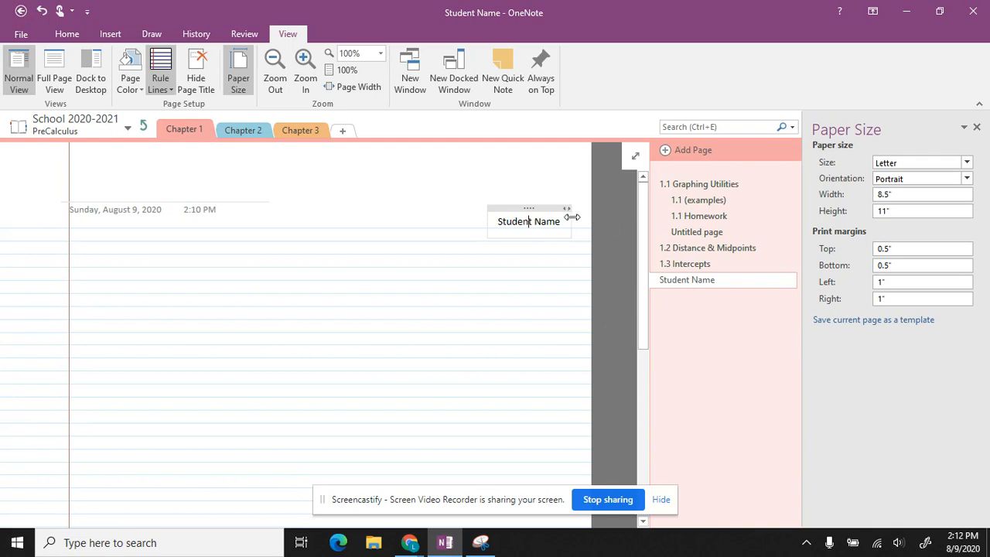
pyautogui.click(533, 177)
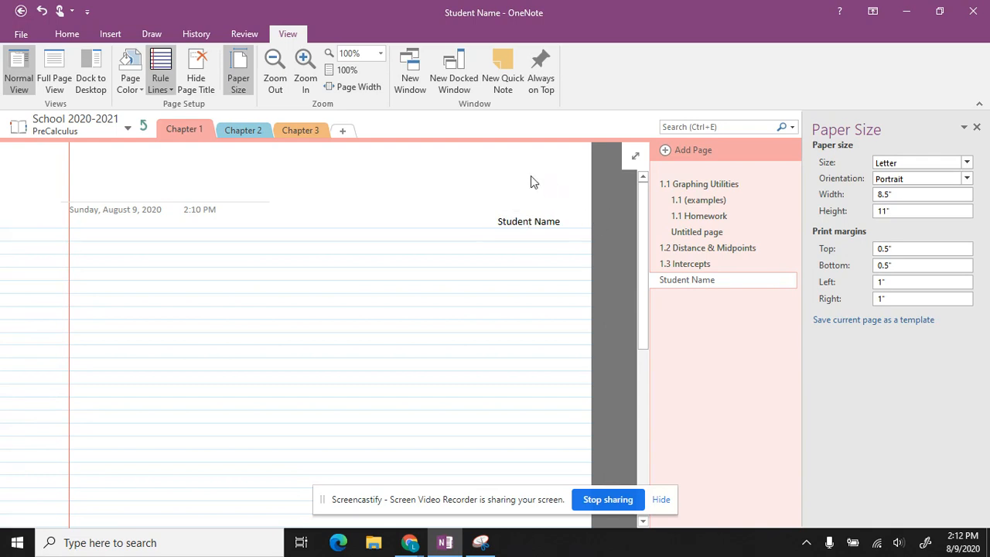
# Step: Save the page as the 'Notebook Paper' template, set as default for new pages in this section
pyautogui.click(870, 325)
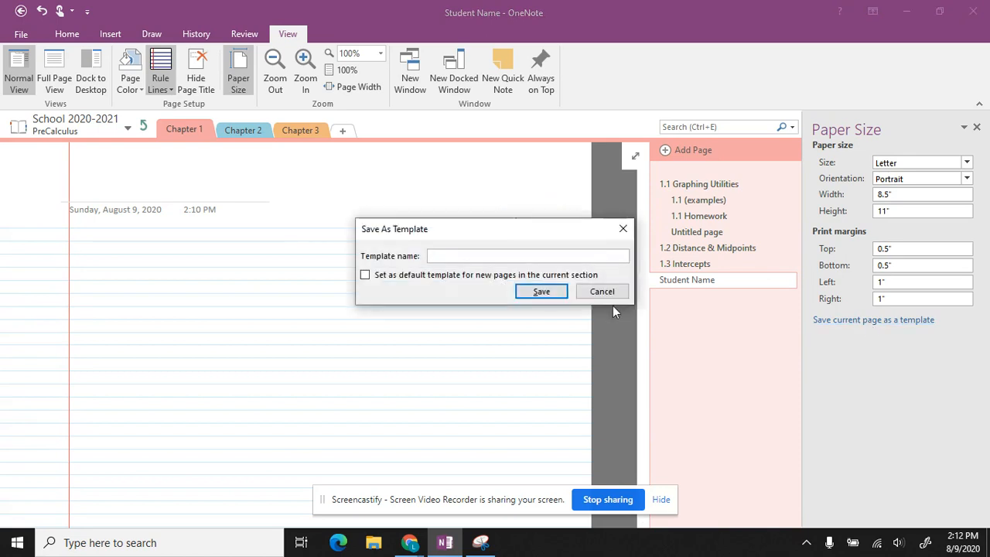
pyautogui.write('Notebook PaPER')
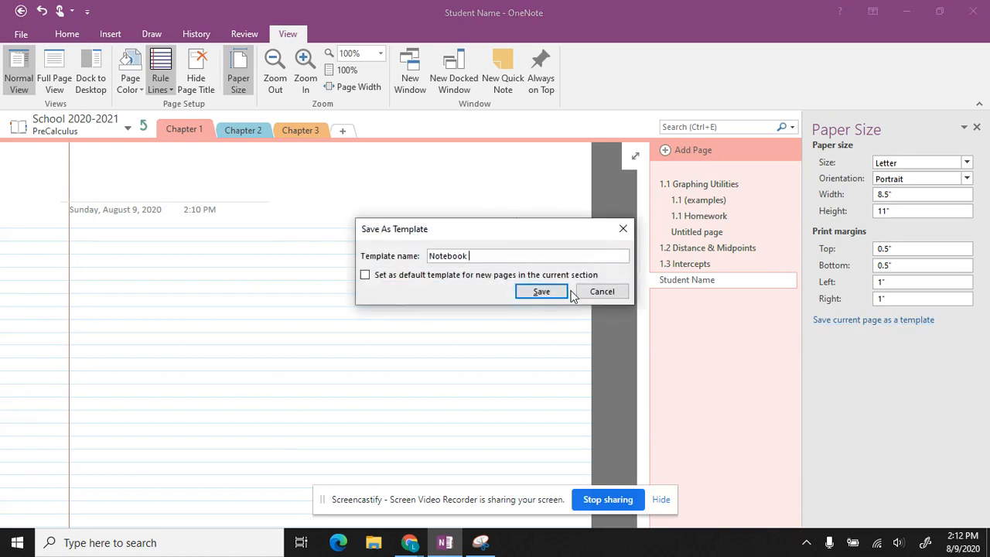
pyautogui.press('BackSpace')
pyautogui.press('BackSpace')
pyautogui.write('per')
pyautogui.click(363, 275)
pyautogui.click(548, 291)
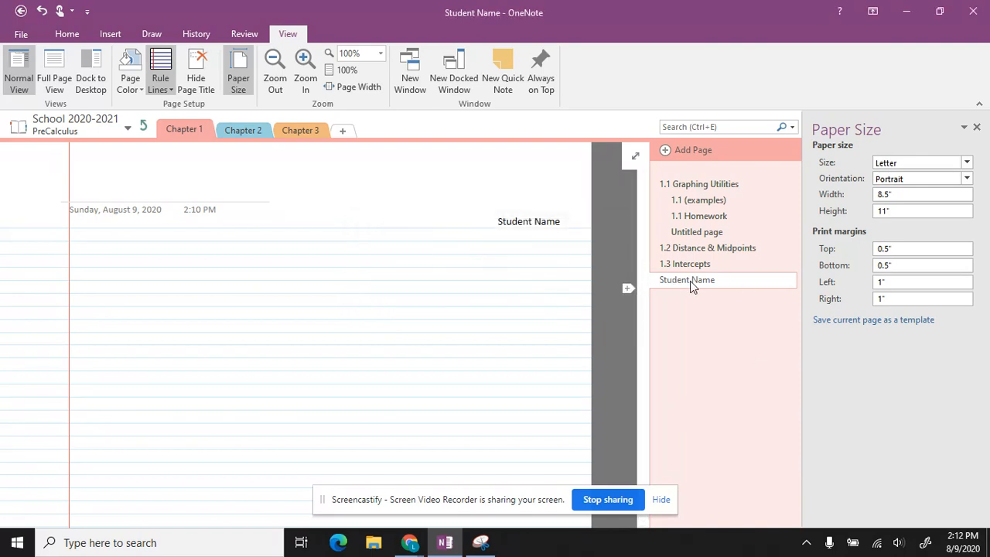
# Step: Handwrite 'work', 'Notes', 'Ind Act' and 'Video' on successive lines of the page
pyautogui.moveTo(93, 252)
pyautogui.mouseDown()
pyautogui.moveTo(144, 267)
pyautogui.moveTo(224, 240)
pyautogui.moveTo(247, 251)
pyautogui.mouseUp()
pyautogui.moveTo(93, 332)
pyautogui.mouseDown()
pyautogui.moveTo(117, 306)
pyautogui.moveTo(150, 329)
pyautogui.moveTo(162, 308)
pyautogui.mouseUp()
pyautogui.moveTo(159, 317)
pyautogui.mouseDown()
pyautogui.moveTo(175, 312)
pyautogui.moveTo(172, 334)
pyautogui.mouseUp()
pyautogui.moveTo(99, 348)
pyautogui.mouseDown()
pyautogui.moveTo(102, 379)
pyautogui.moveTo(149, 348)
pyautogui.moveTo(202, 375)
pyautogui.moveTo(220, 363)
pyautogui.moveTo(221, 372)
pyautogui.mouseUp()
pyautogui.moveTo(222, 360); pyautogui.dragTo(255, 350)
pyautogui.moveTo(106, 396)
pyautogui.mouseDown()
pyautogui.moveTo(129, 396)
pyautogui.moveTo(137, 427)
pyautogui.mouseUp()
pyautogui.moveTo(132, 397); pyautogui.dragTo(133, 400)
pyautogui.moveTo(160, 408)
pyautogui.mouseDown()
pyautogui.moveTo(150, 412)
pyautogui.moveTo(163, 388)
pyautogui.mouseUp()
pyautogui.moveTo(174, 405); pyautogui.dragTo(174, 427)
pyautogui.moveTo(178, 417); pyautogui.dragTo(187, 412)
pyautogui.moveTo(200, 410); pyautogui.dragTo(198, 411)
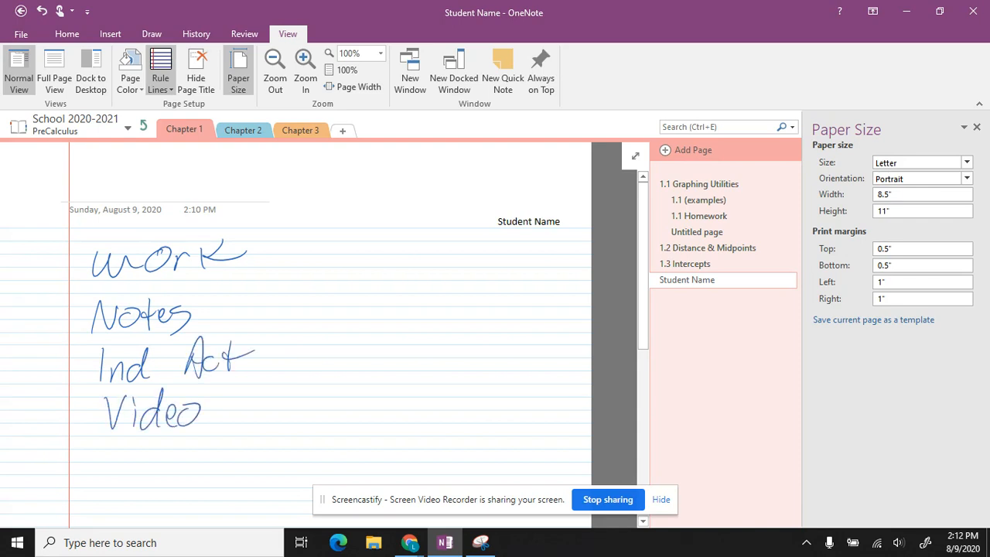
# Step: Handwrite 'Questions to answer' and 'Problem', adding wavy placeholder lines under Problem
pyautogui.scroll(-3, 294, 332)
pyautogui.moveTo(164, 269); pyautogui.dragTo(165, 294)
pyautogui.moveTo(164, 288); pyautogui.dragTo(207, 297)
pyautogui.moveTo(232, 268)
pyautogui.mouseDown()
pyautogui.moveTo(232, 292)
pyautogui.moveTo(243, 278)
pyautogui.mouseUp()
pyautogui.moveTo(242, 282); pyautogui.dragTo(243, 297)
pyautogui.moveTo(244, 272); pyautogui.dragTo(285, 297)
pyautogui.moveTo(304, 282); pyautogui.dragTo(287, 297)
pyautogui.moveTo(350, 268); pyautogui.dragTo(353, 292)
pyautogui.moveTo(344, 281); pyautogui.dragTo(364, 279)
pyautogui.moveTo(376, 278)
pyautogui.mouseDown()
pyautogui.moveTo(447, 294)
pyautogui.moveTo(518, 268)
pyautogui.mouseUp()
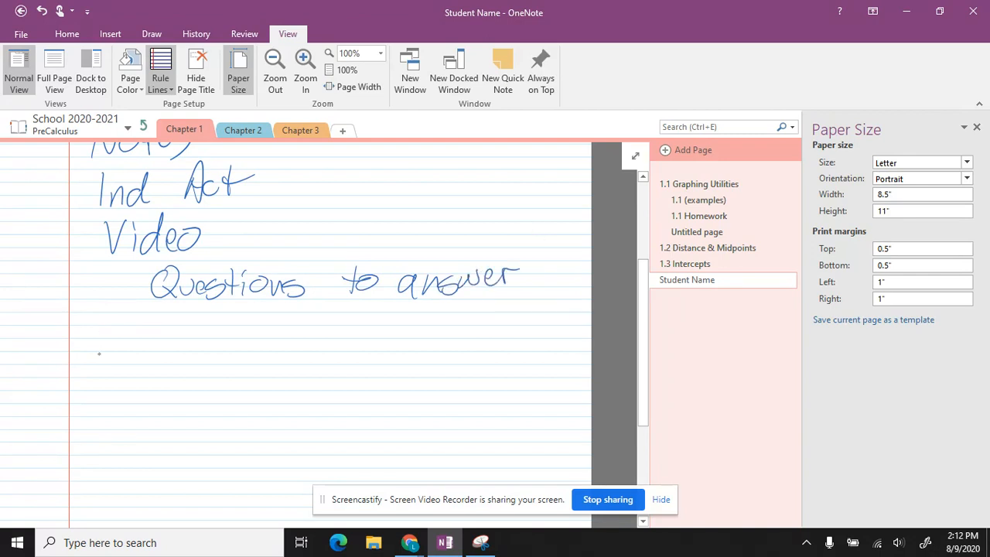
pyautogui.moveTo(106, 349); pyautogui.dragTo(107, 374)
pyautogui.moveTo(98, 349)
pyautogui.mouseDown()
pyautogui.moveTo(110, 365)
pyautogui.moveTo(150, 356)
pyautogui.mouseUp()
pyautogui.moveTo(162, 342); pyautogui.dragTo(158, 368)
pyautogui.moveTo(184, 356); pyautogui.dragTo(263, 352)
pyautogui.moveTo(173, 393); pyautogui.dragTo(253, 379)
pyautogui.moveTo(182, 422); pyautogui.dragTo(263, 414)
# Step: Add a new page from the default Notebook Paper template
pyautogui.scroll(5, 319, 336)
pyautogui.scroll(-3, 319, 336)
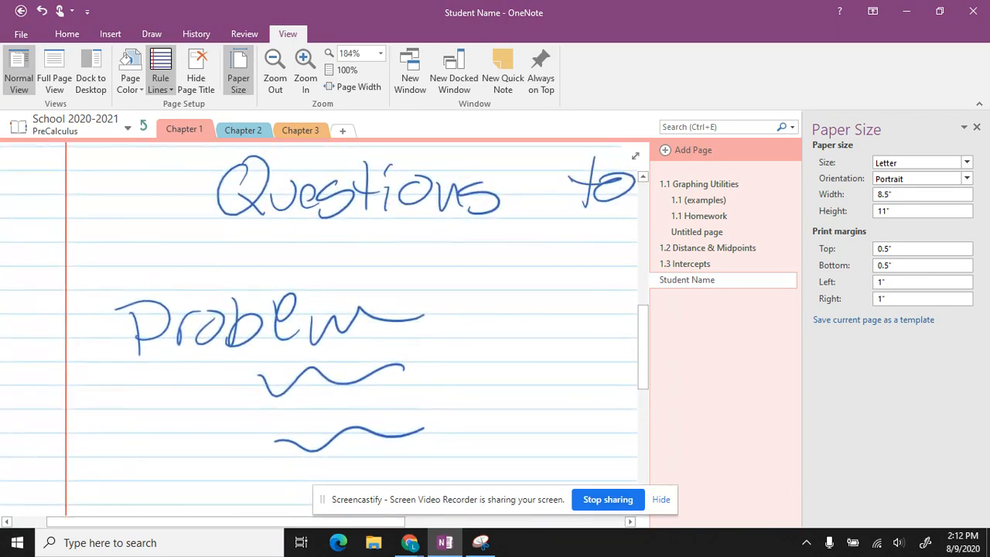
pyautogui.scroll(-4, 319, 336)
pyautogui.scroll(-3, 266, 333)
pyautogui.scroll(5, 266, 332)
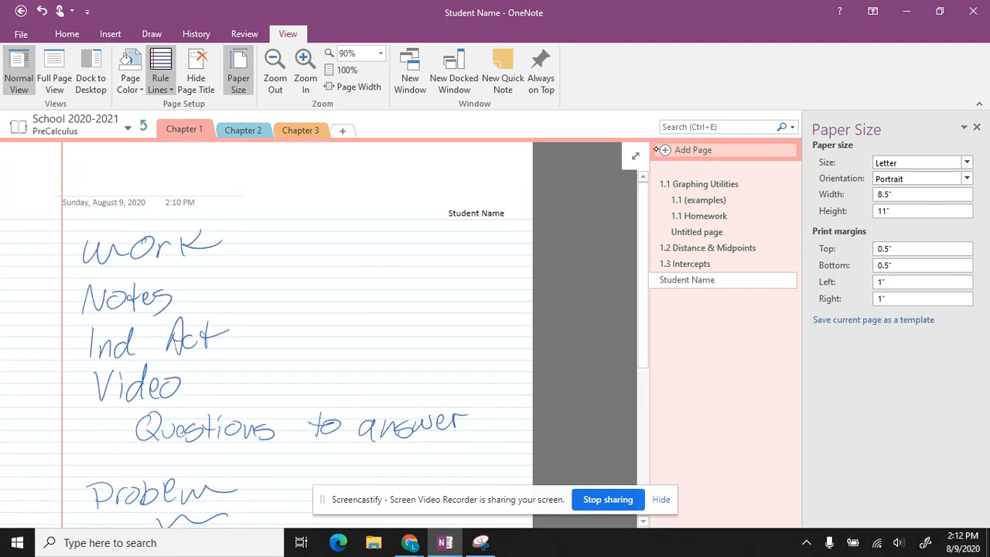
pyautogui.click(666, 152)
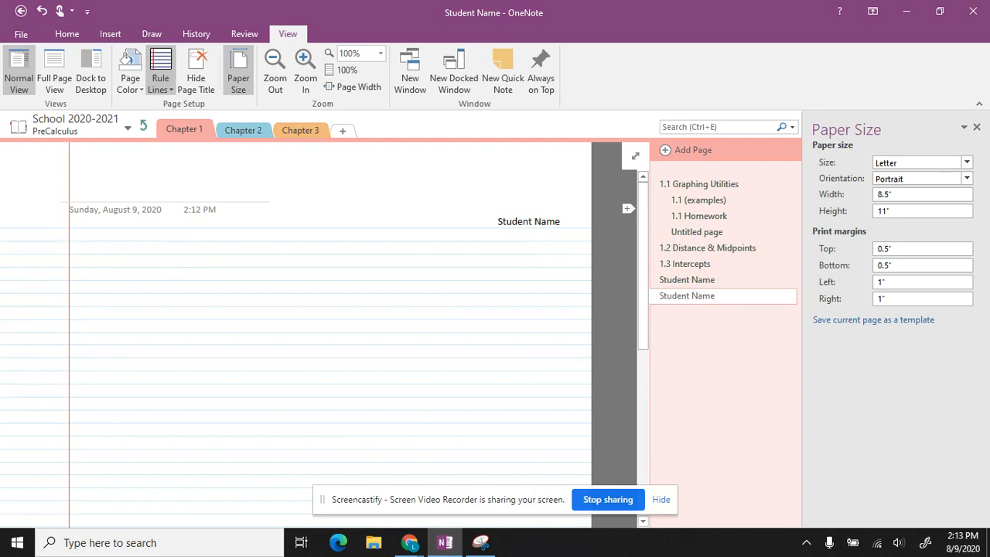
# Step: Title the handwritten page '1.1 independent activity', fixing the misspelling with a spelling suggestion
pyautogui.click(687, 280)
pyautogui.scroll(1, 296, 334)
pyautogui.click(83, 173)
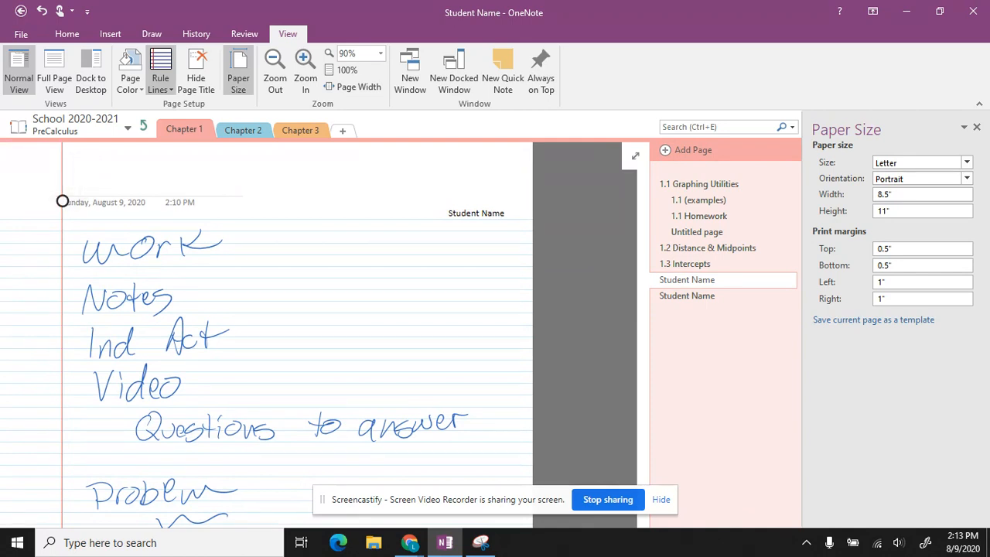
pyautogui.write('1.1')
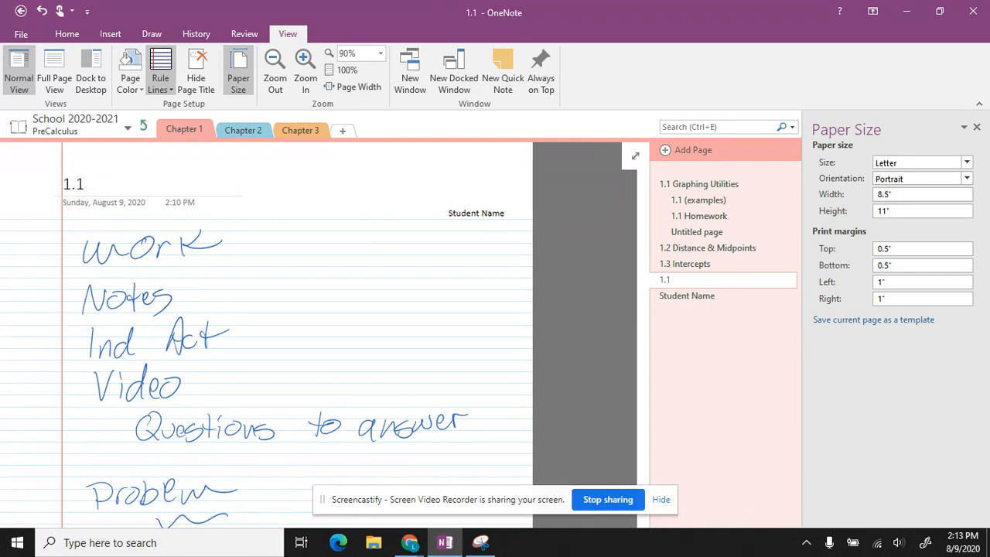
pyautogui.write(' independent a')
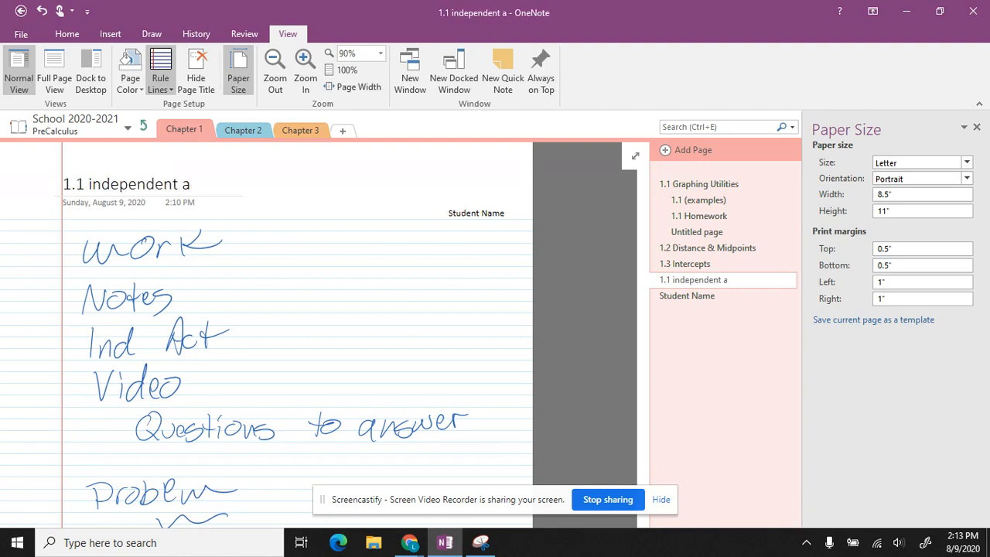
pyautogui.write('ctyivity')
pyautogui.press('BackSpace')
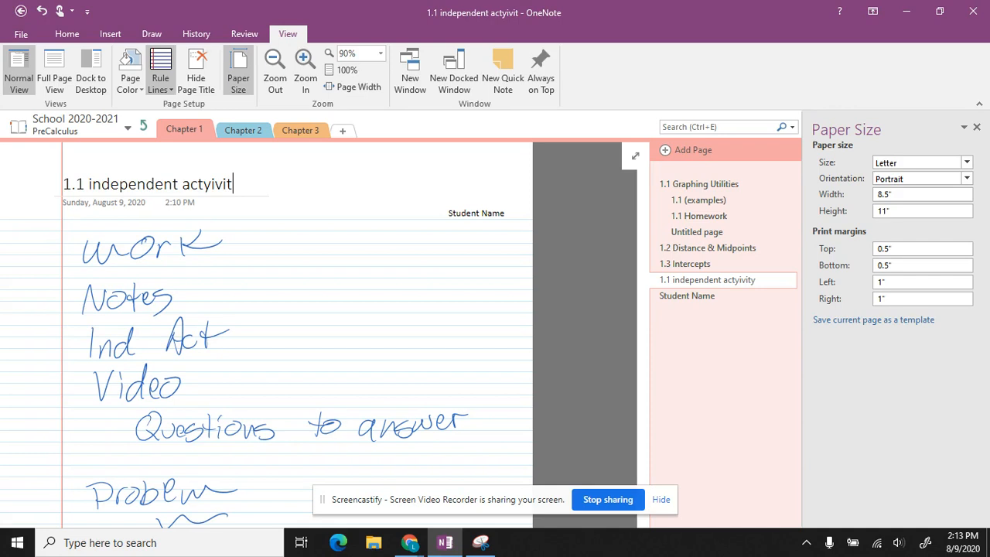
pyautogui.rightClick(201, 183)
pyautogui.click(246, 195)
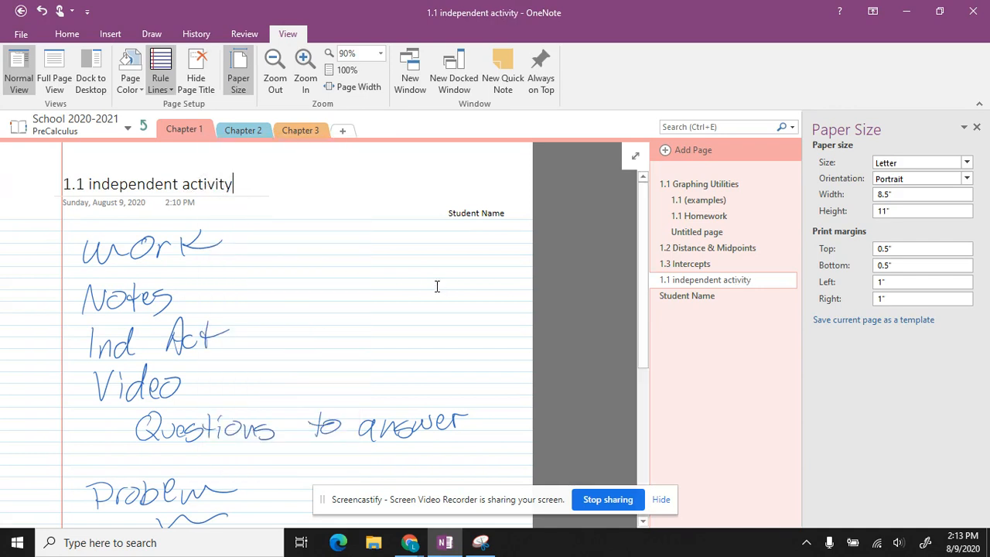
# Step: Title the new blank Student Name page '1.1 final thoughts'
pyautogui.click(683, 298)
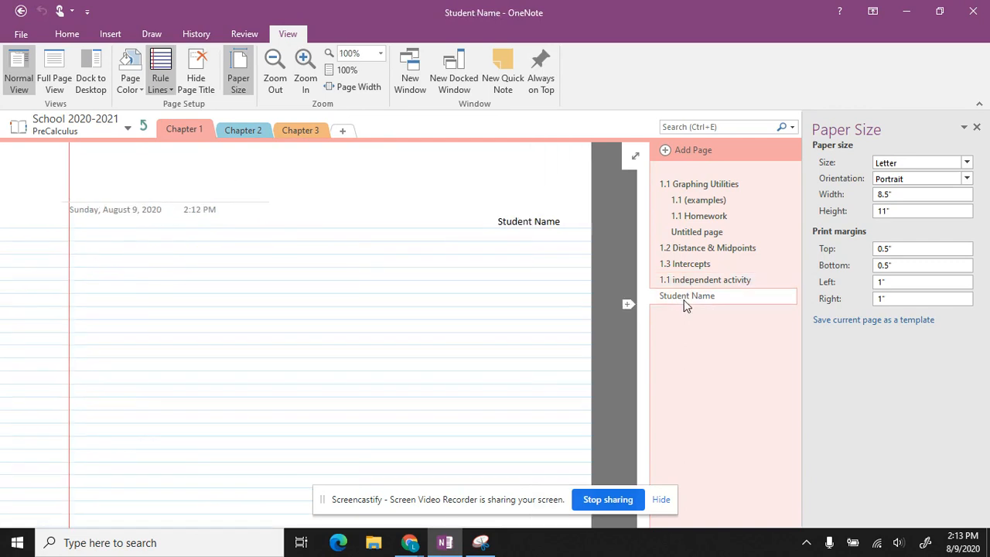
pyautogui.write('1')
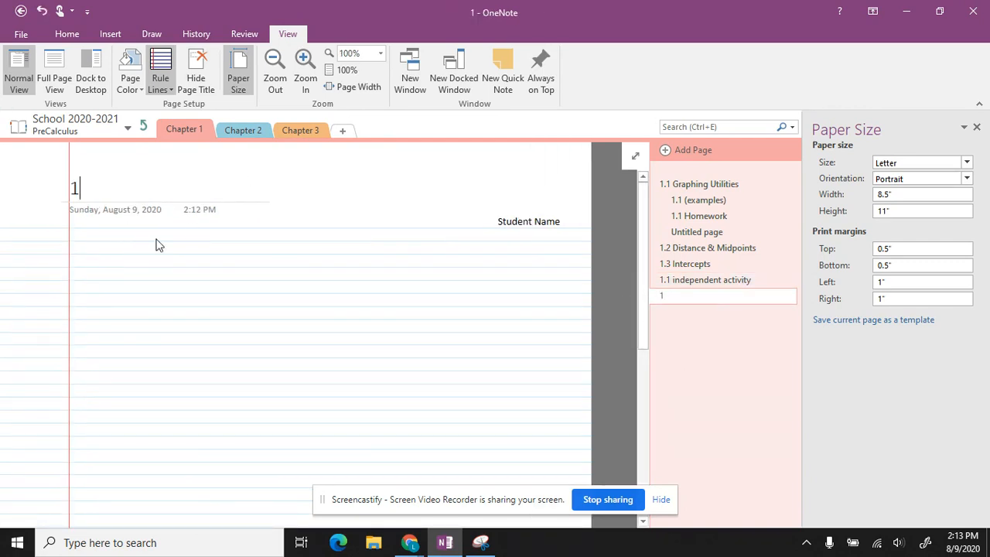
pyautogui.write('.1 fin')
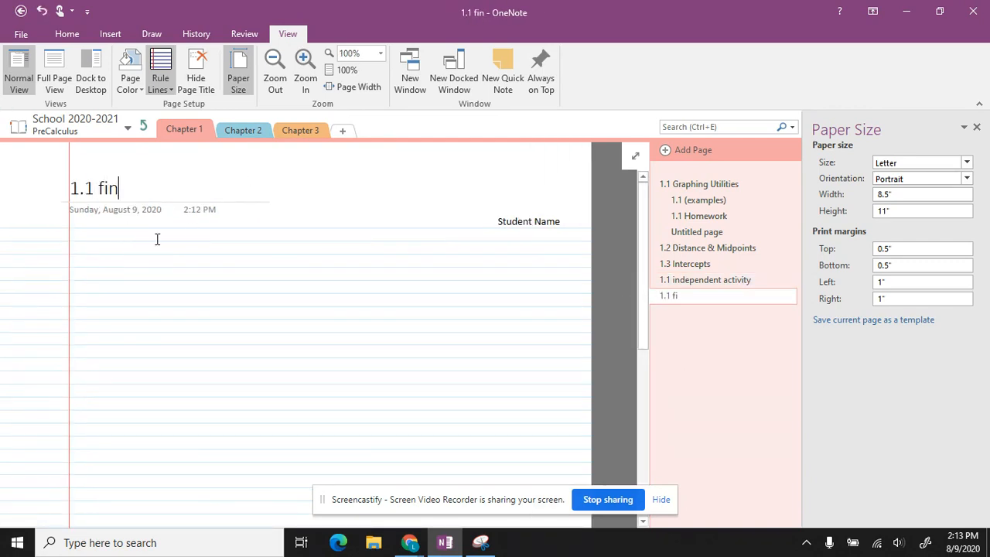
pyautogui.write('al thoughts')
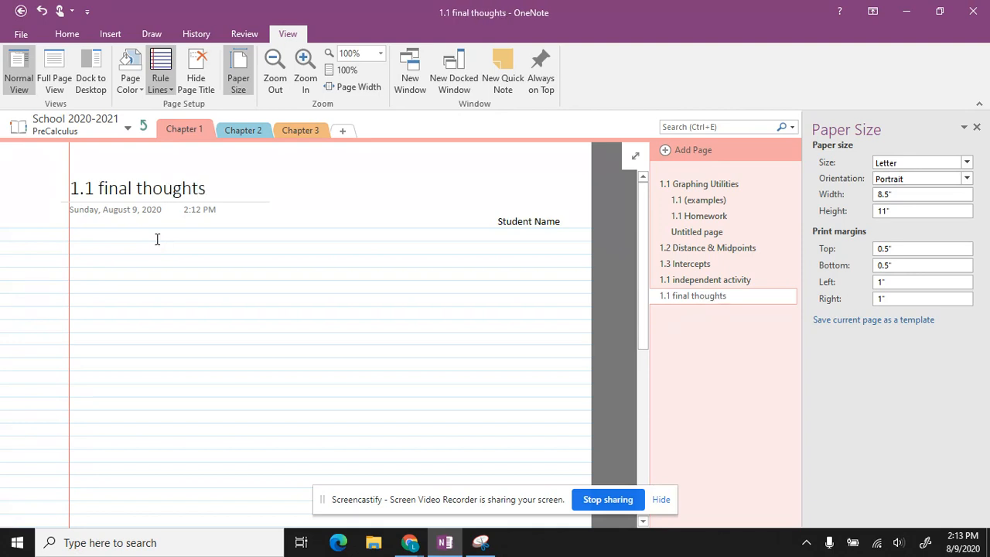
pyautogui.click(732, 281)
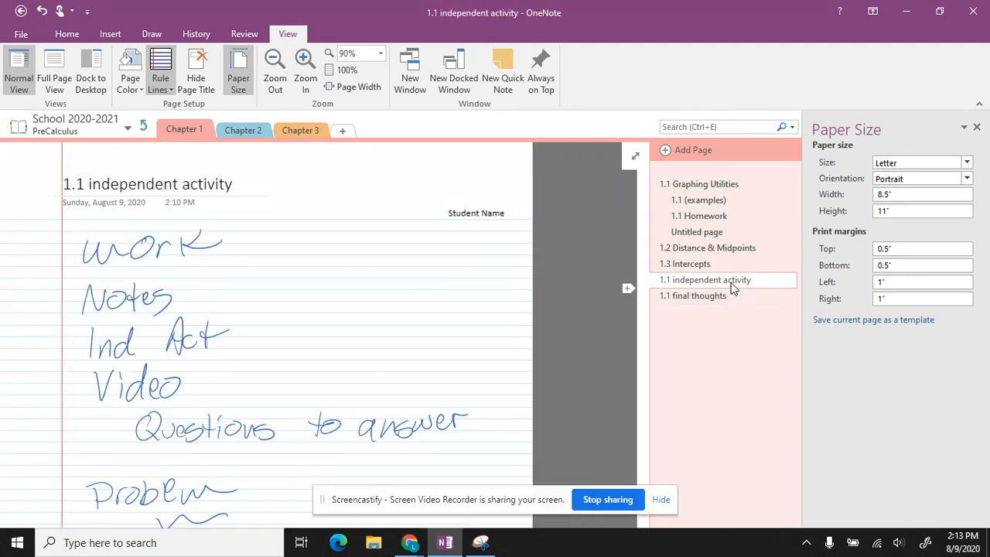
# Step: Move both 1.1 pages up beneath the Untitled page, then delete the Untitled page
pyautogui.keyDown('shift'); pyautogui.click(727, 296); pyautogui.keyUp('shift')
pyautogui.moveTo(721, 294); pyautogui.dragTo(691, 248)
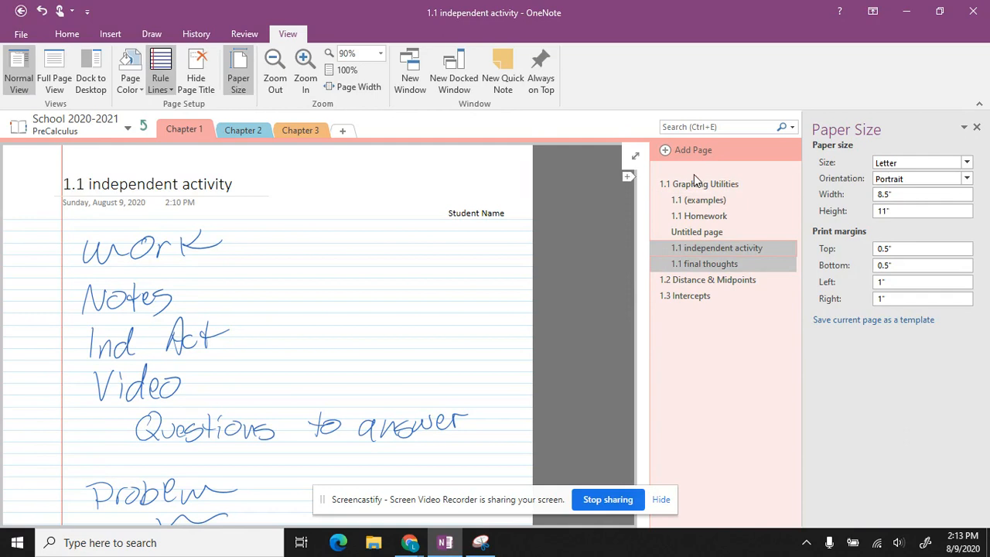
pyautogui.click(684, 233)
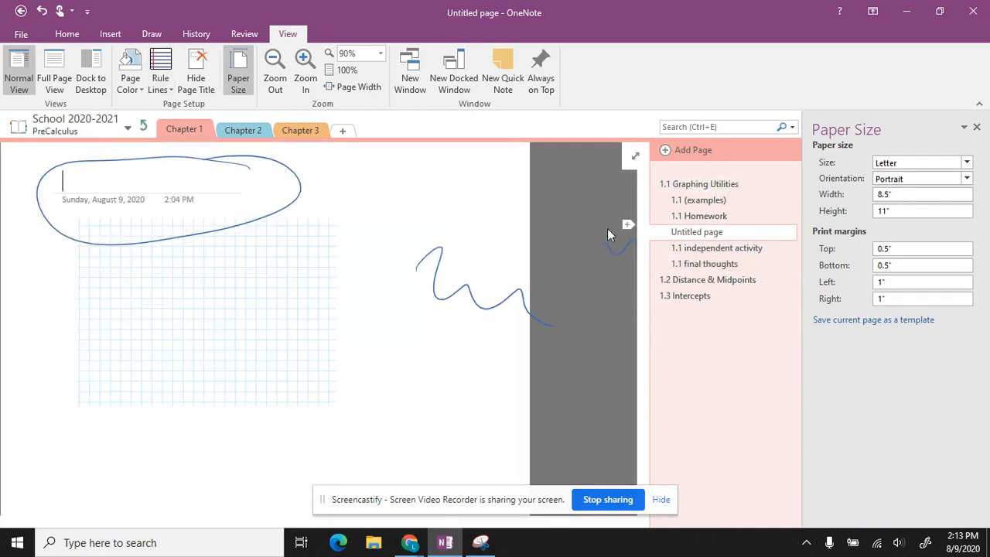
pyautogui.rightClick(714, 236)
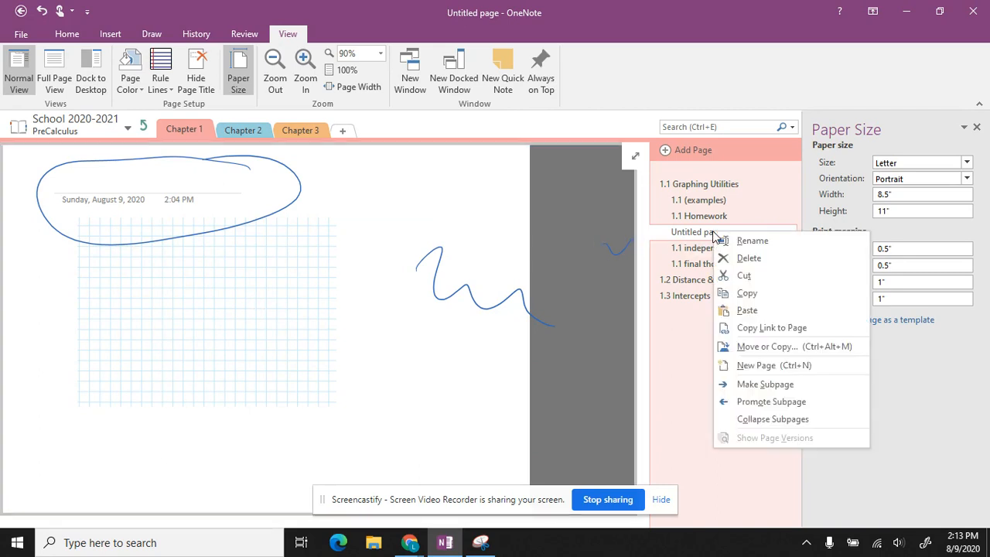
pyautogui.click(745, 259)
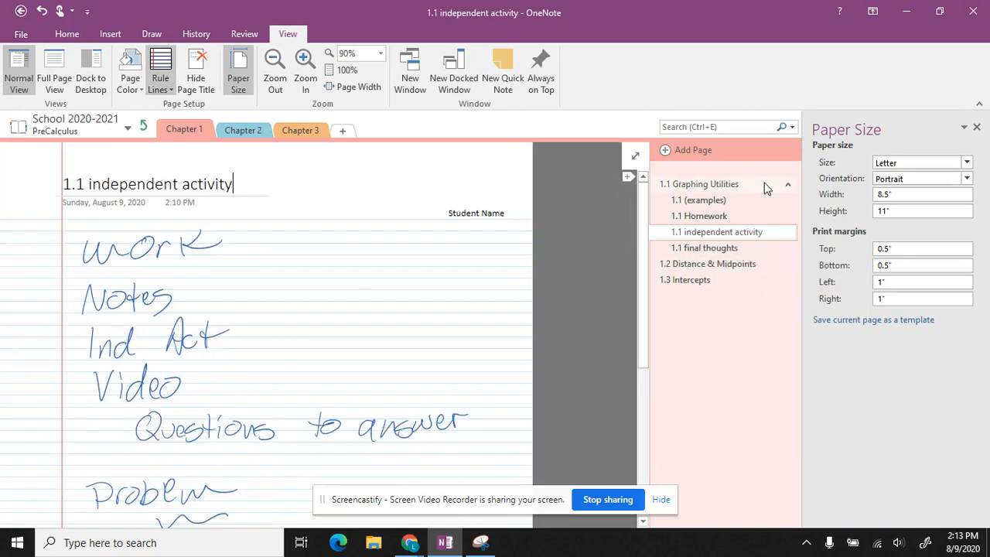
# Step: Show 1.1 Graphing Utilities with its subpages expanded, then bring the OneNote Notebooks presentation forward
pyautogui.click(788, 186)
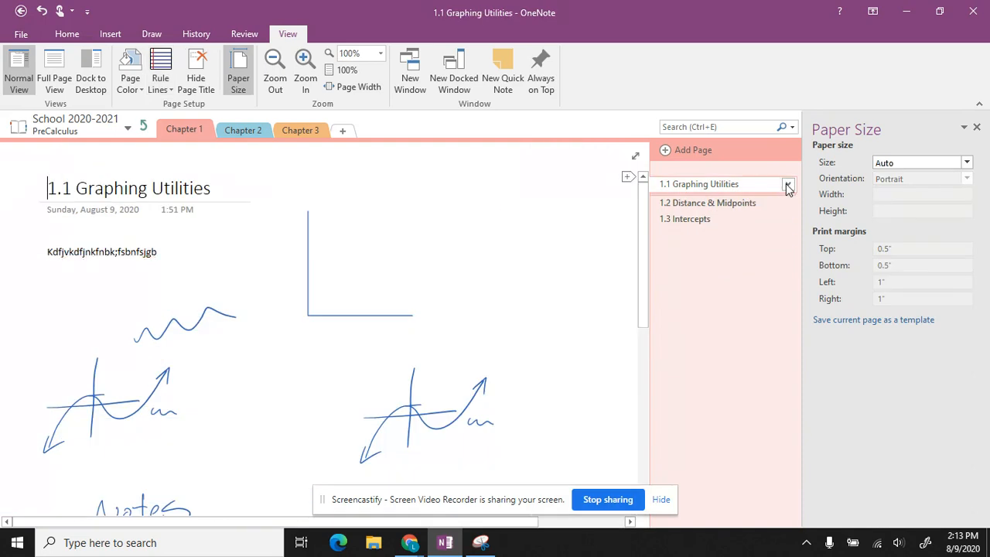
pyautogui.click(681, 203)
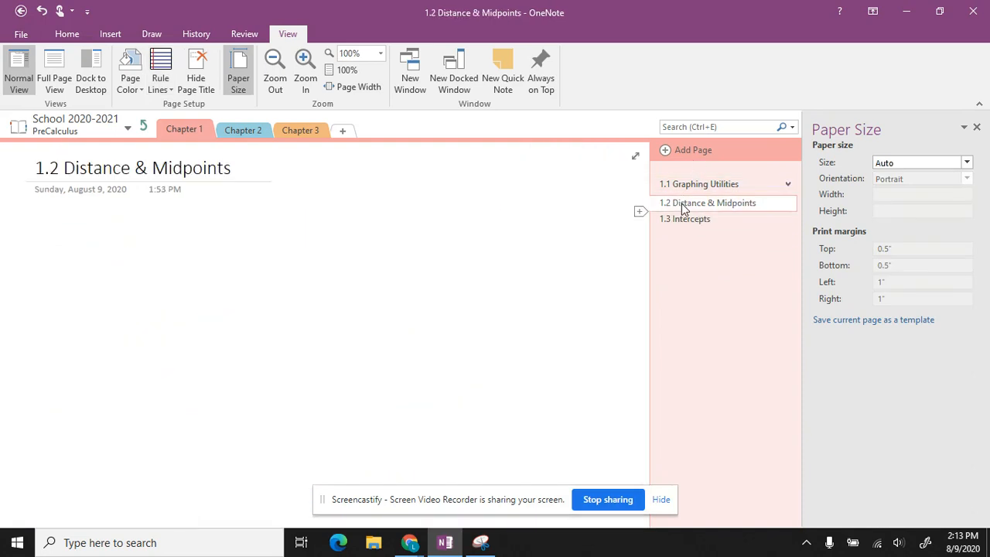
pyautogui.click(754, 187)
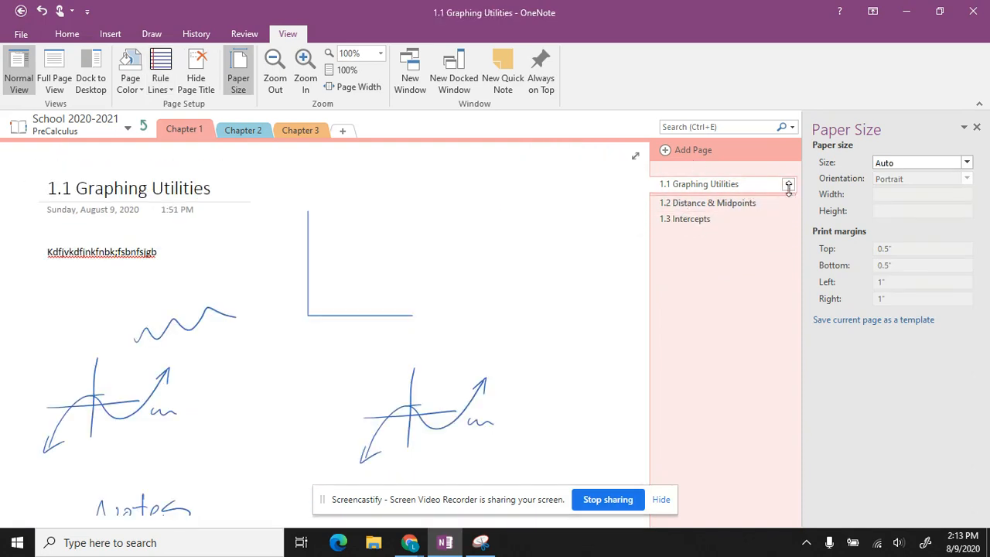
pyautogui.click(788, 184)
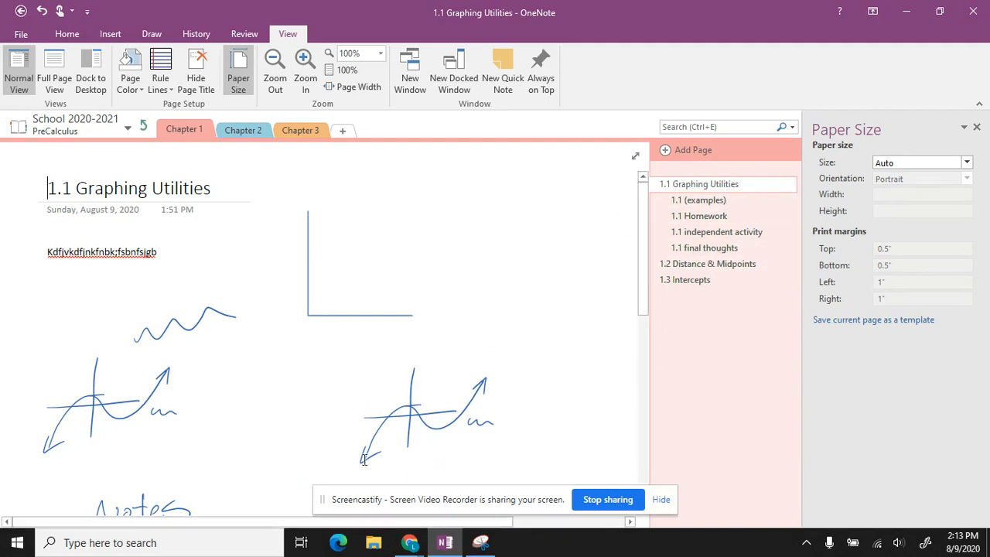
pyautogui.click(410, 542)
pyautogui.click(329, 501)
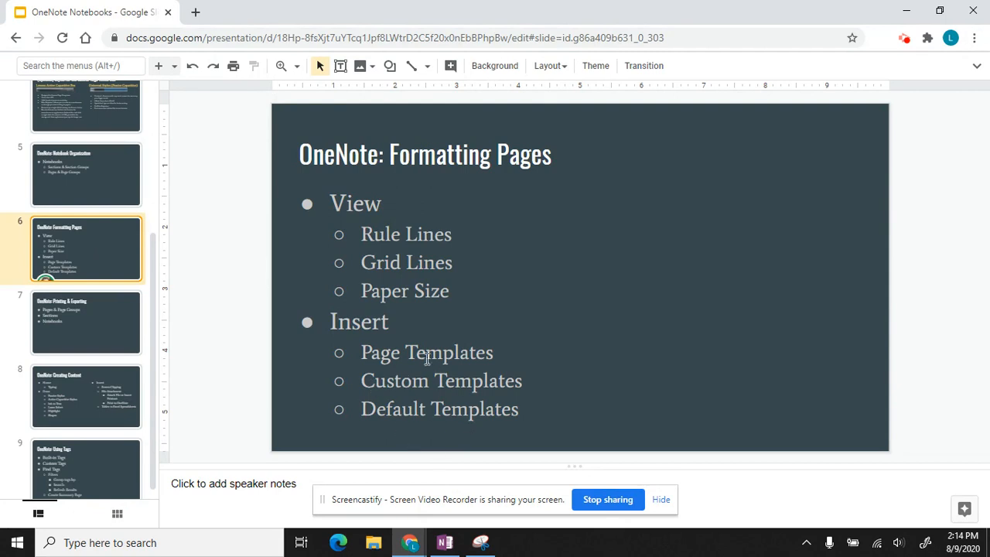
# Step: Highlight the Custom Templates and Default Templates lines on slide 6, then return to OneNote
pyautogui.moveTo(476, 420); pyautogui.dragTo(369, 380)
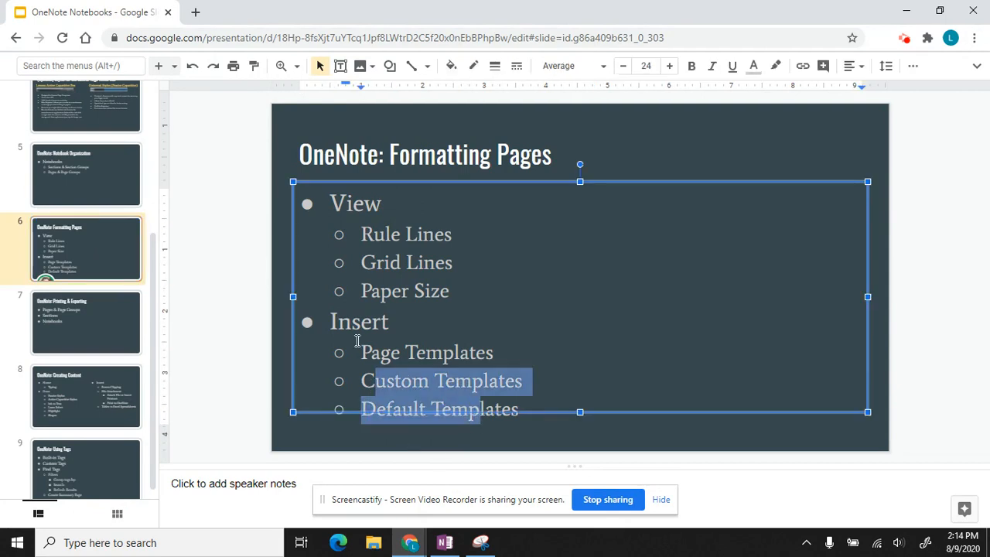
pyautogui.click(445, 543)
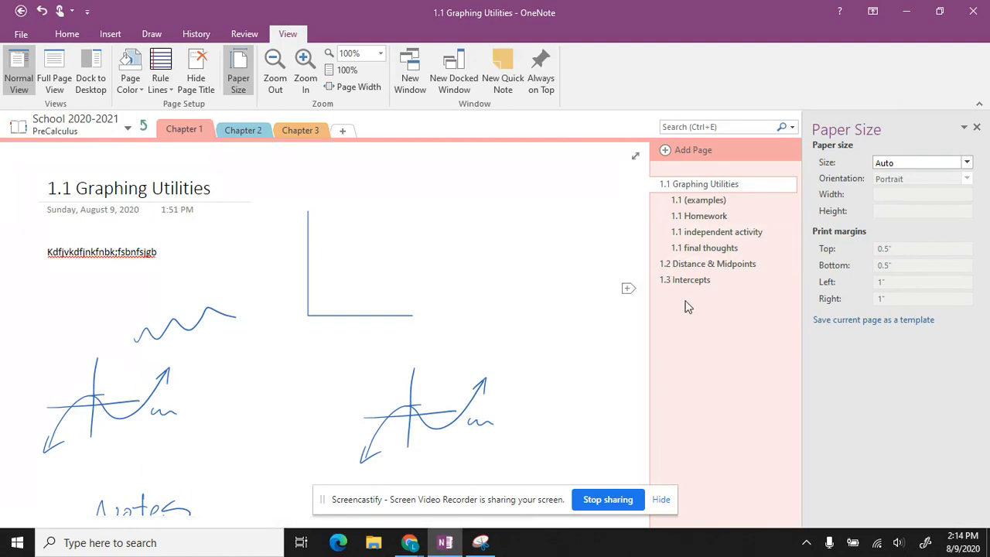
# Step: Add a new Student Name page to Chapter 1 and open the full Page Templates pane from Insert
pyautogui.click(665, 152)
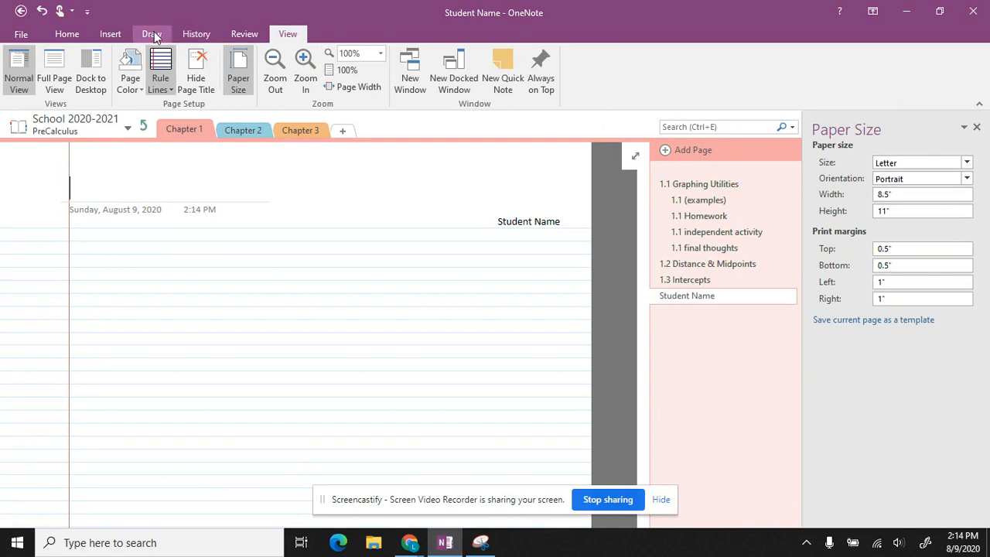
pyautogui.click(115, 34)
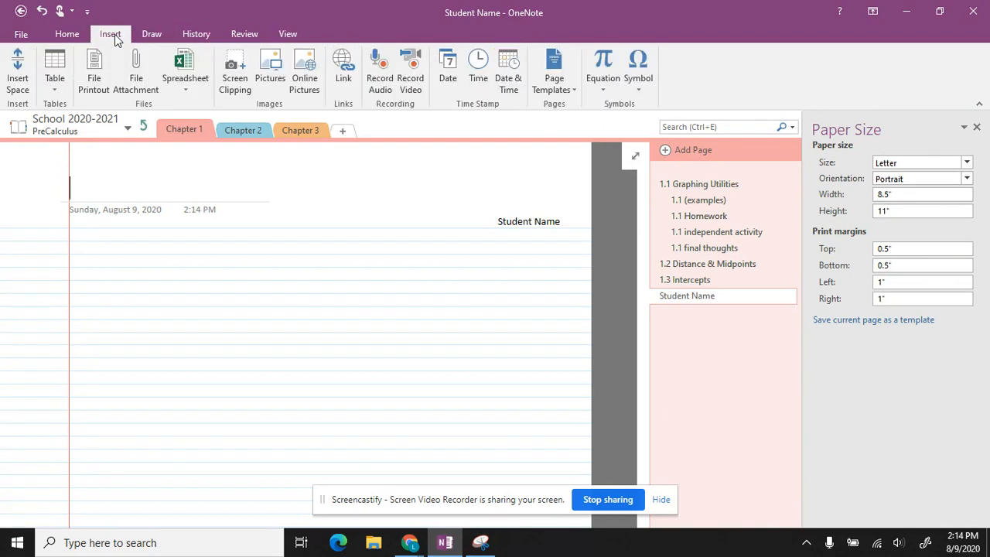
pyautogui.click(569, 88)
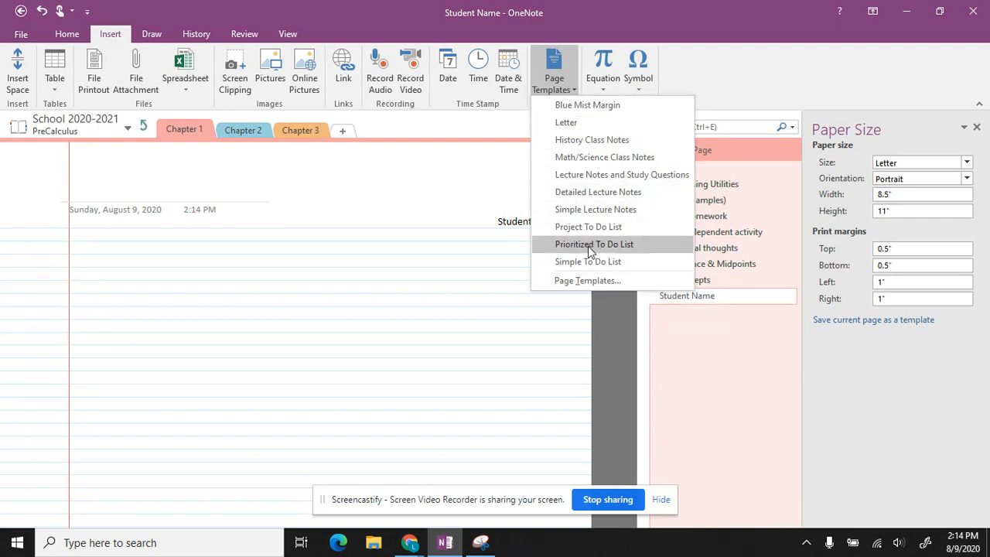
pyautogui.click(590, 281)
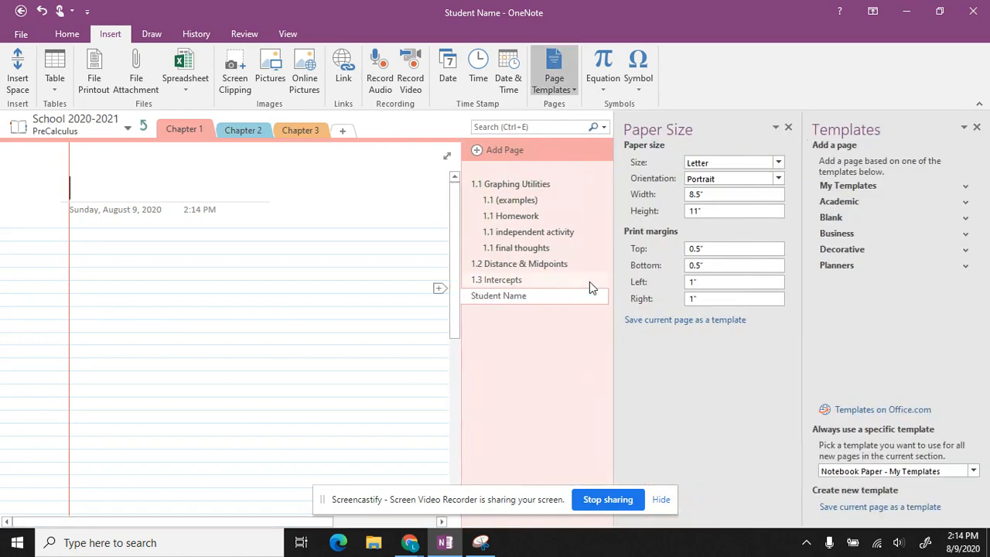
# Step: Close Paper Size, expand My Templates and Academic, and add a Simple Lecture Notes page
pyautogui.click(789, 128)
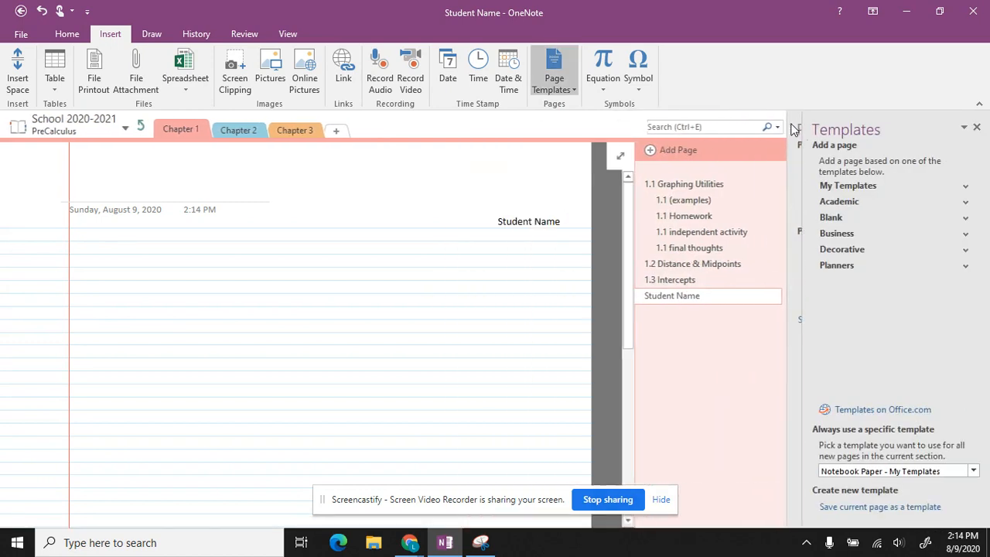
pyautogui.click(966, 188)
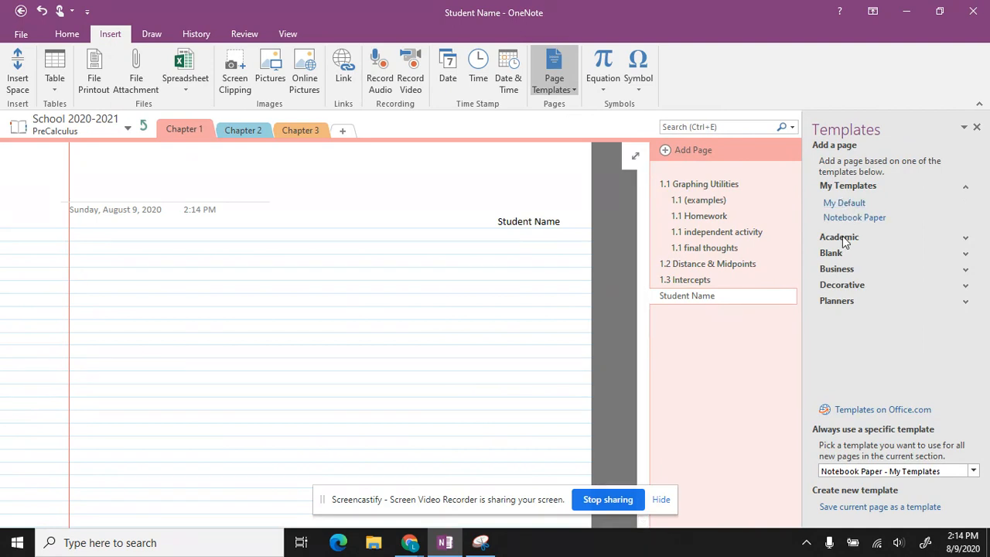
pyautogui.click(967, 239)
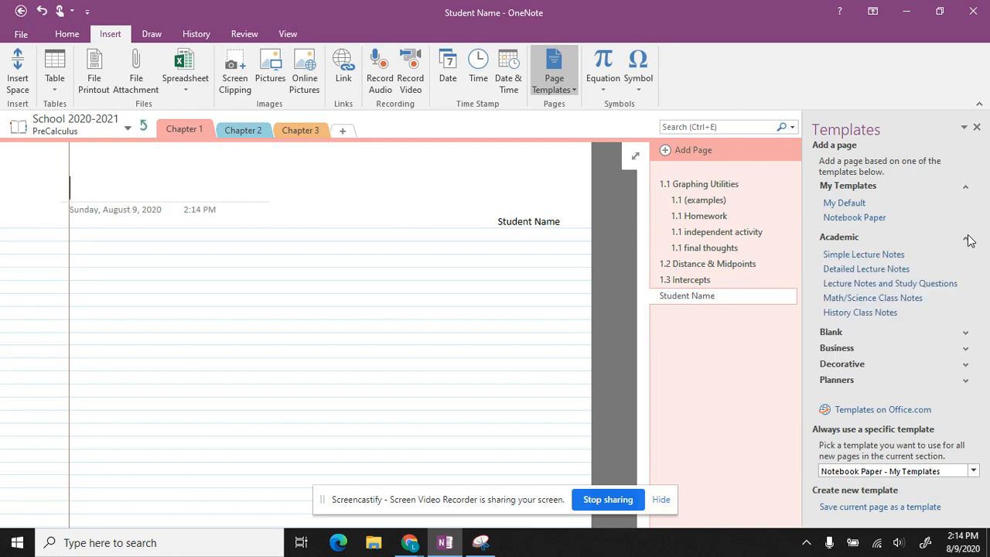
pyautogui.click(849, 257)
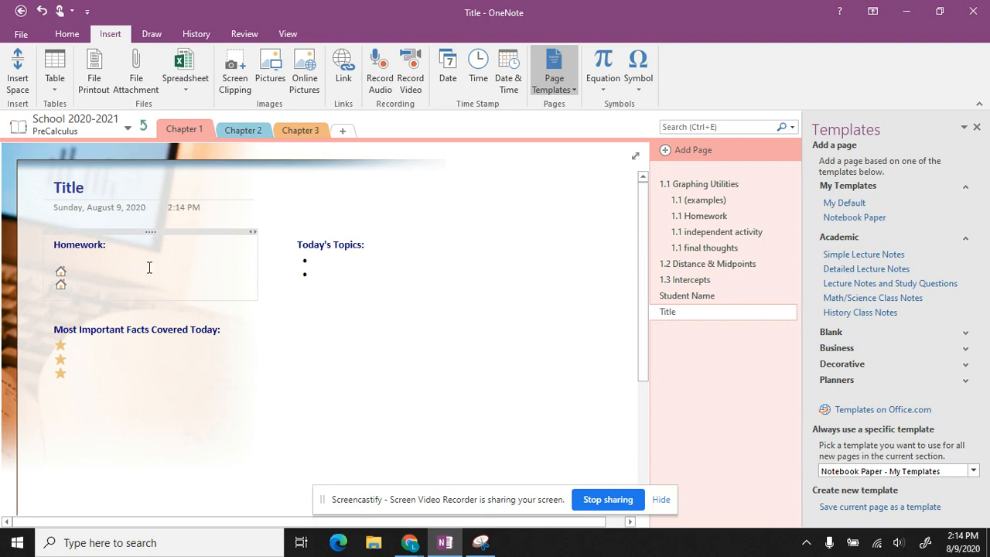
# Step: Try the Today's Topics bullets and the Most Important Facts list on the lecture notes page
pyautogui.click(322, 263)
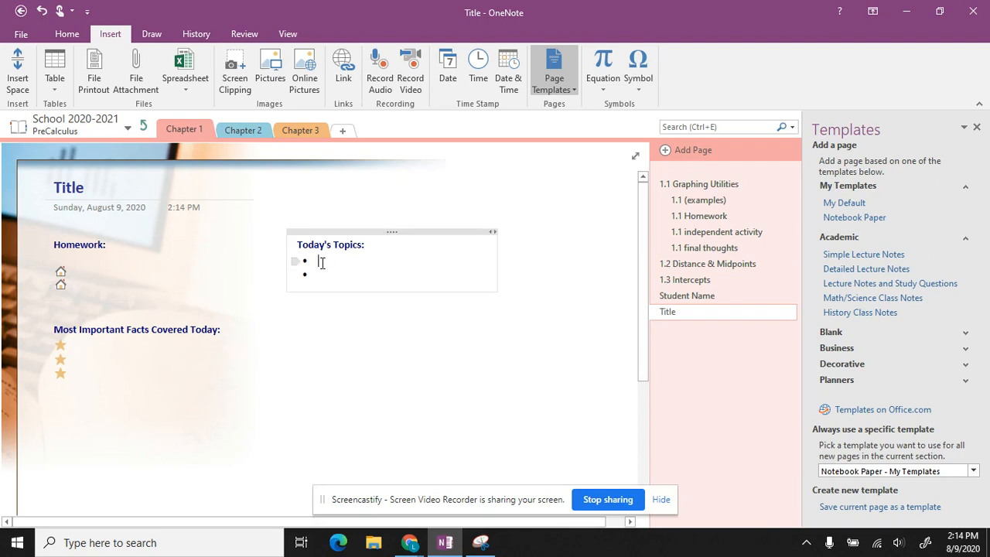
pyautogui.click(326, 273)
pyautogui.click(87, 348)
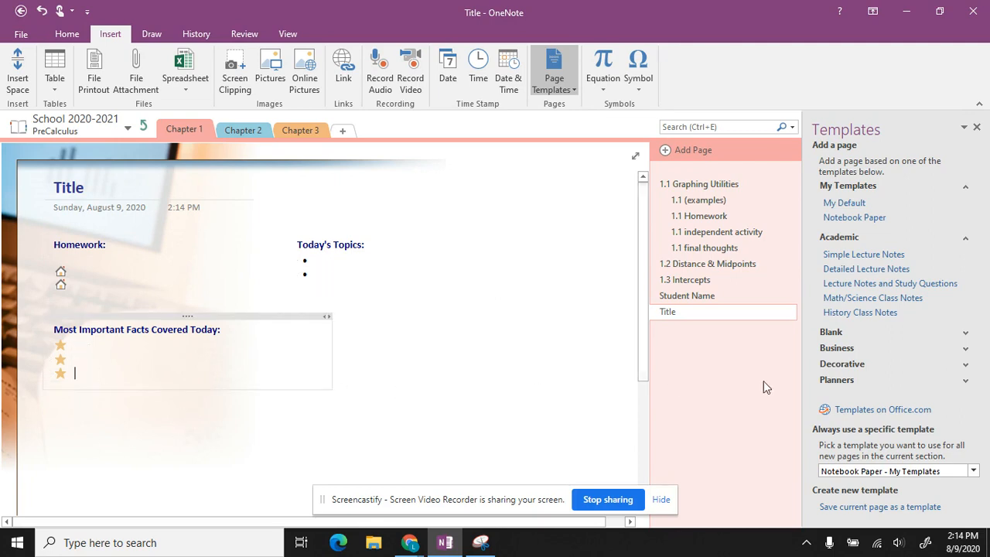
# Step: Add pages from Detailed Lecture Notes, Lecture Notes and Study Questions, Math/Science and History Class Notes templates
pyautogui.click(836, 271)
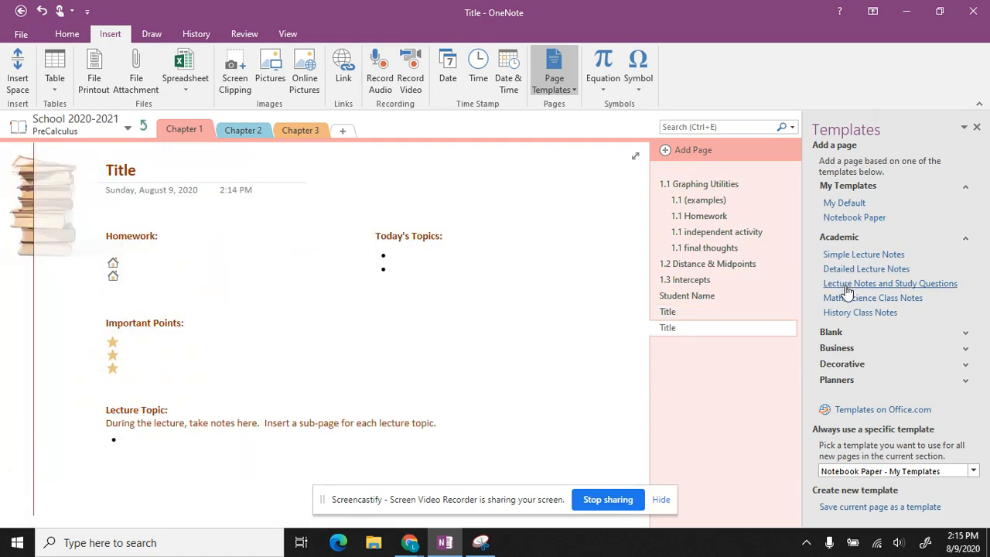
pyautogui.click(847, 285)
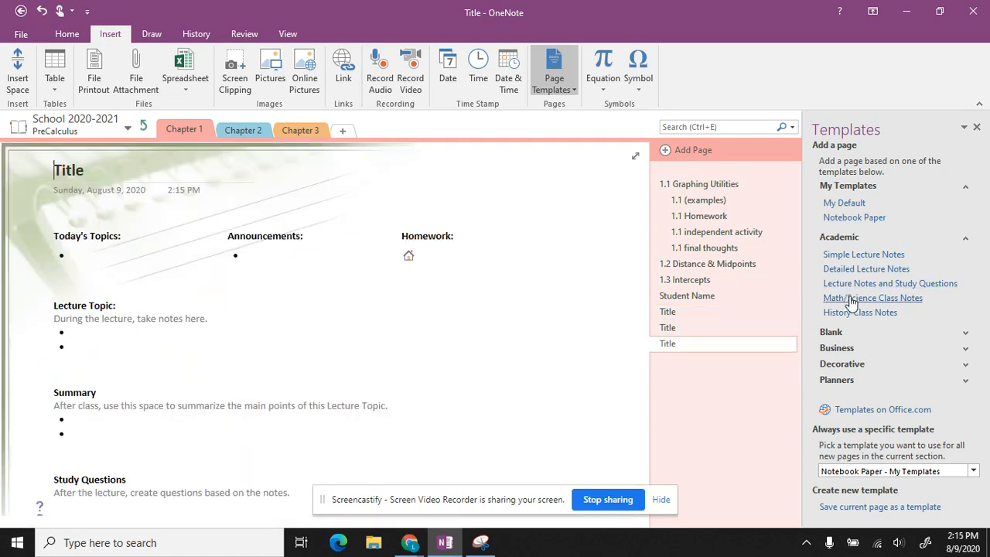
pyautogui.click(851, 300)
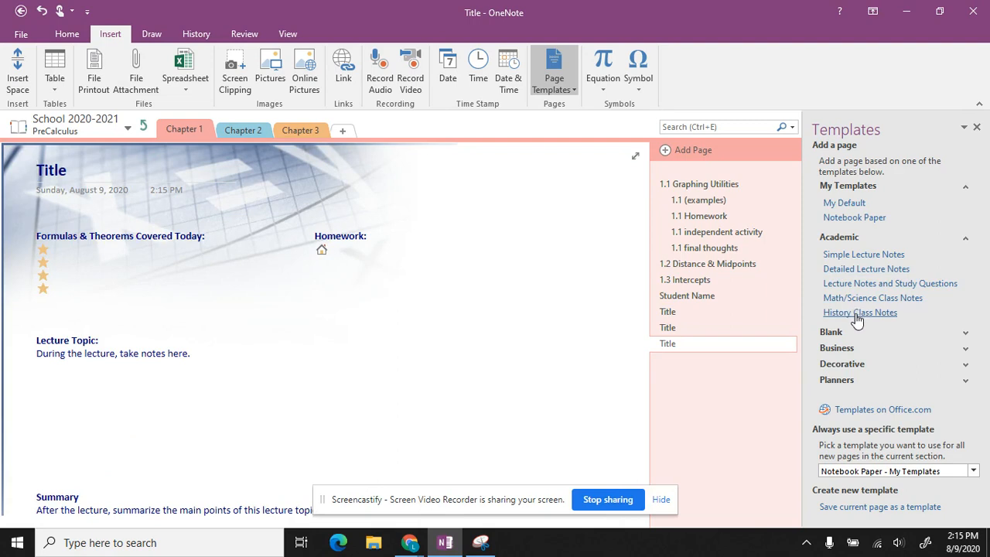
pyautogui.click(856, 315)
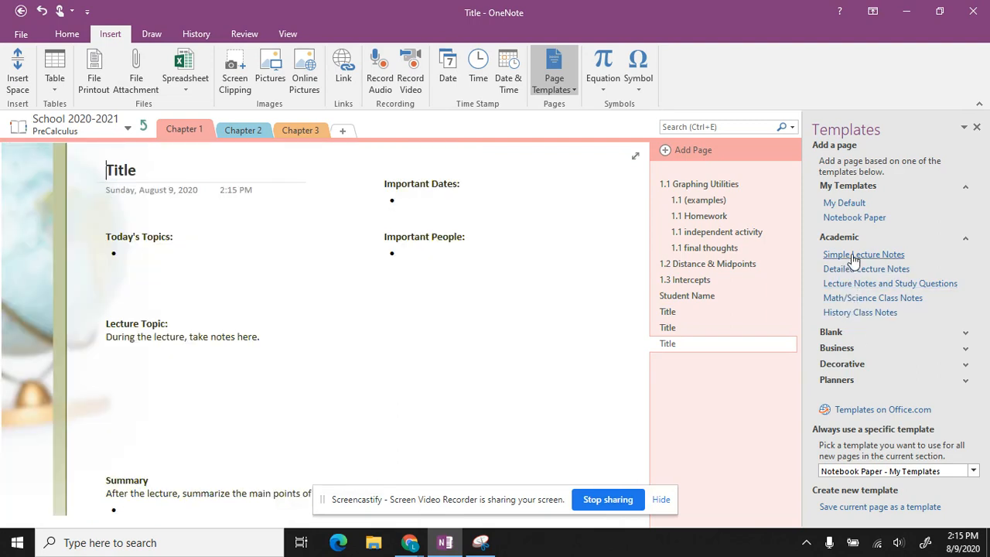
# Step: Look through the three new Title pages and return to the Simple Lecture Notes page
pyautogui.click(667, 312)
pyautogui.click(669, 328)
pyautogui.click(677, 345)
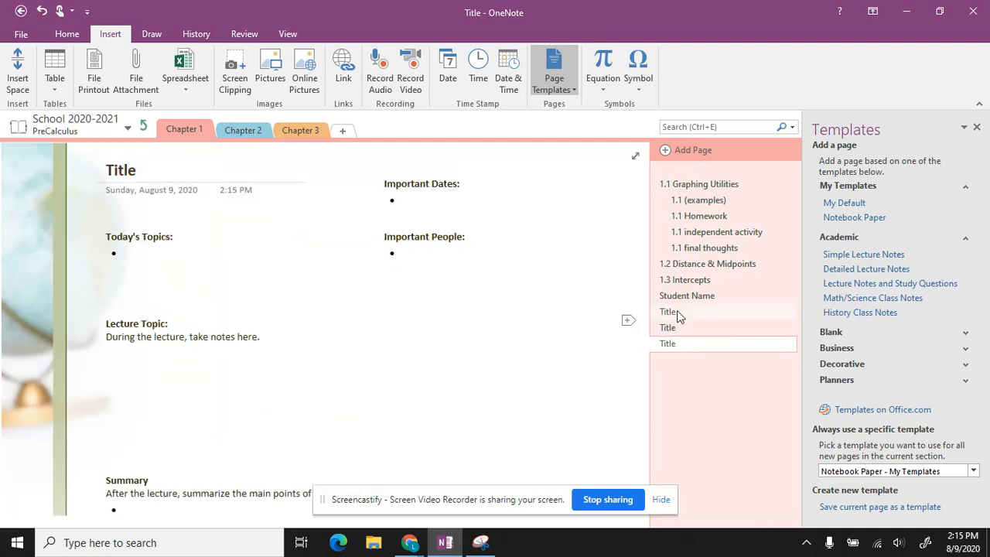
pyautogui.click(670, 312)
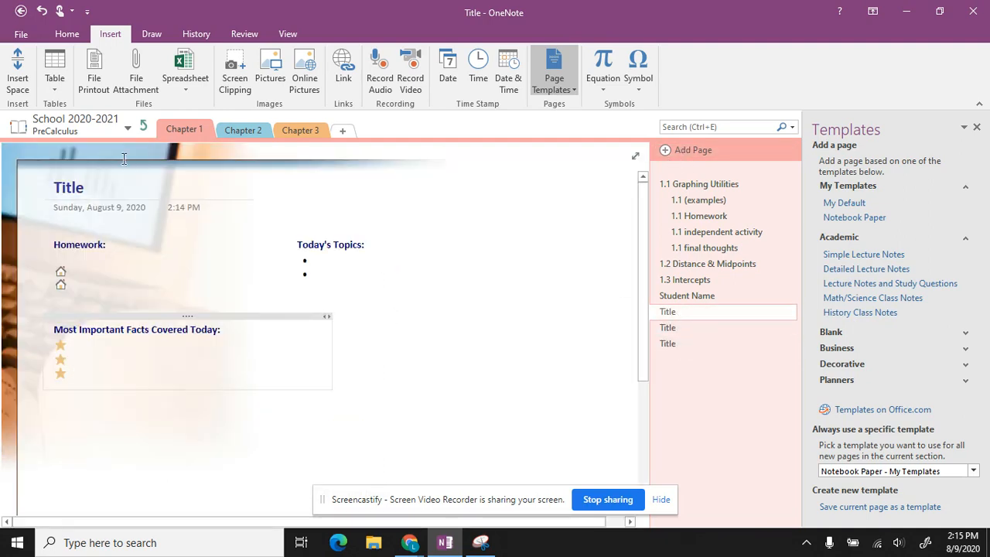
# Step: Retitle the current Title page 'Page Templates'
pyautogui.click(92, 195)
pyautogui.moveTo(94, 186); pyautogui.dragTo(10, 194)
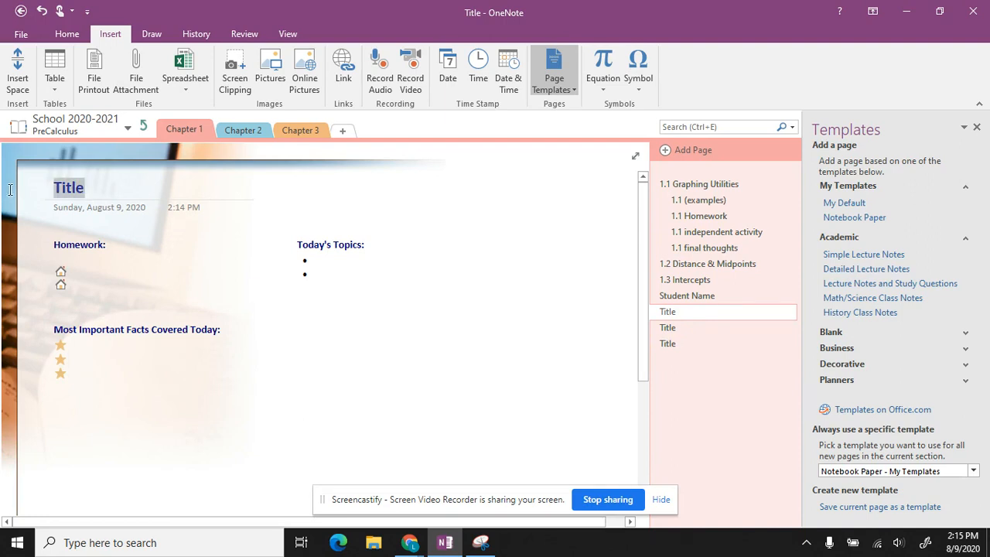
pyautogui.write('Page Temp')
pyautogui.press('BackSpace')
pyautogui.write('mplates')
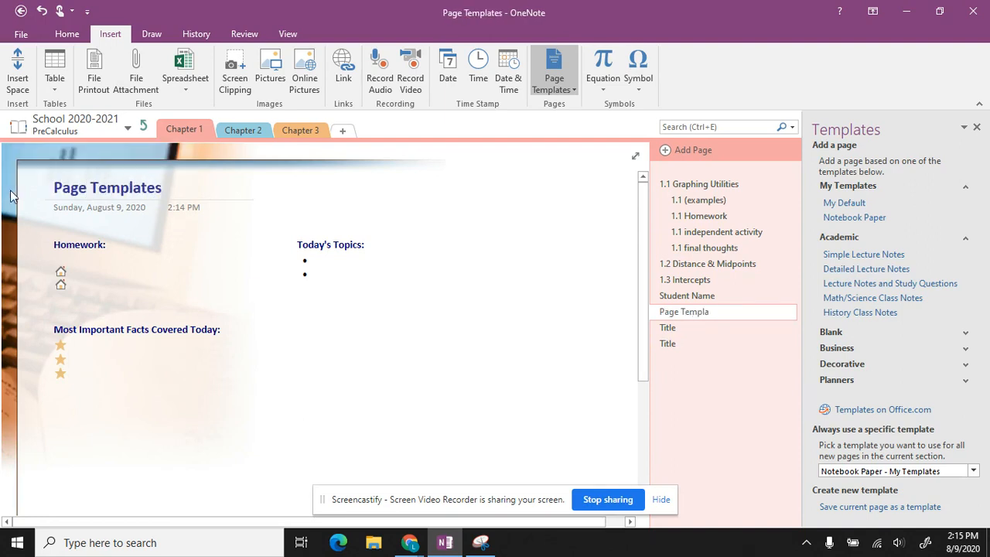
# Step: Indent both Title pages as subpages of Page Templates
pyautogui.click(695, 328)
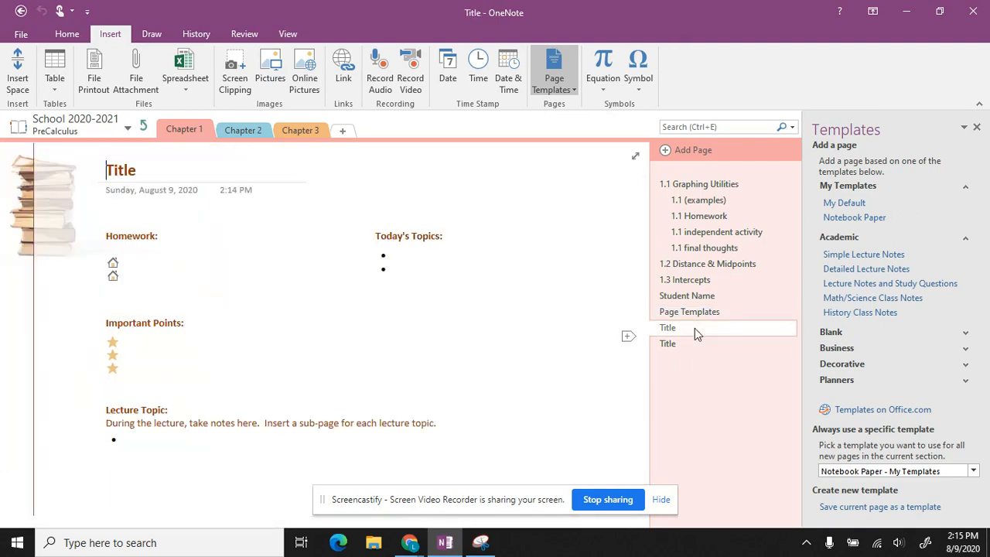
pyautogui.keyDown('shift'); pyautogui.click(679, 343); pyautogui.keyUp('shift')
pyautogui.moveTo(679, 343); pyautogui.dragTo(688, 331)
# Step: Make Student Name a subpage of Page Templates and retitle it 'Default Notebook Paper'
pyautogui.click(669, 295)
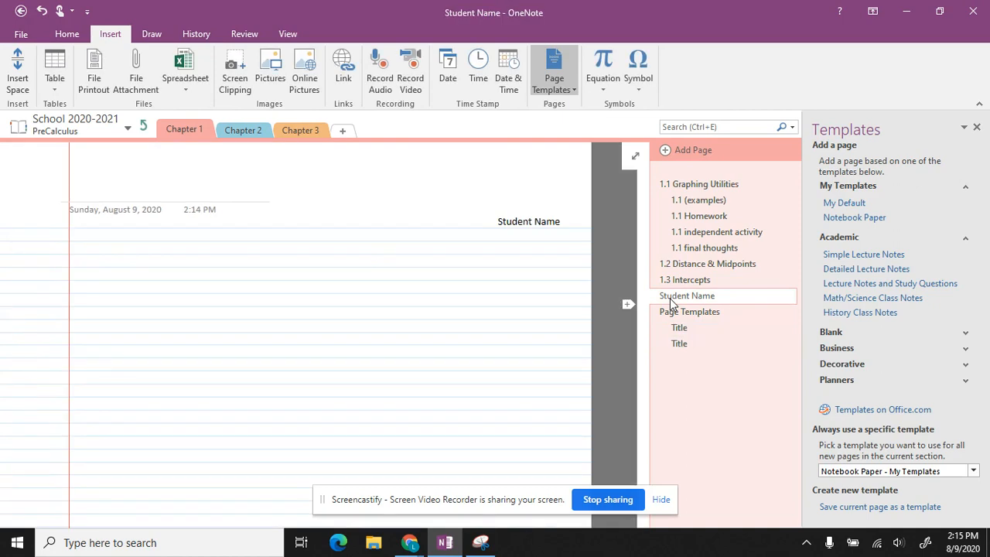
pyautogui.moveTo(672, 304); pyautogui.dragTo(684, 325)
pyautogui.click(110, 196)
pyautogui.write('Default Notebook Paper')
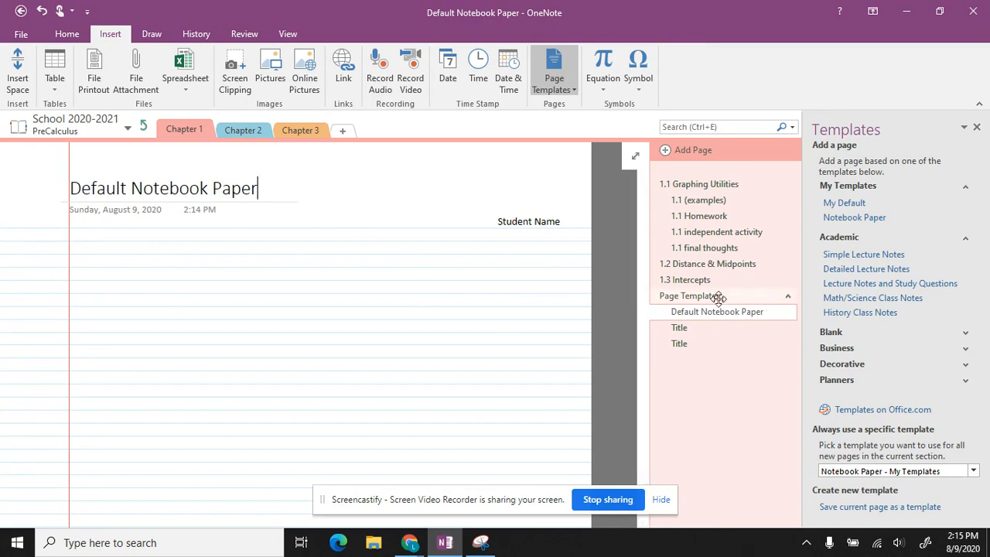
pyautogui.click(766, 297)
# Step: Look over the two Title pages and browse the Blank page templates category
pyautogui.click(690, 328)
pyautogui.click(699, 345)
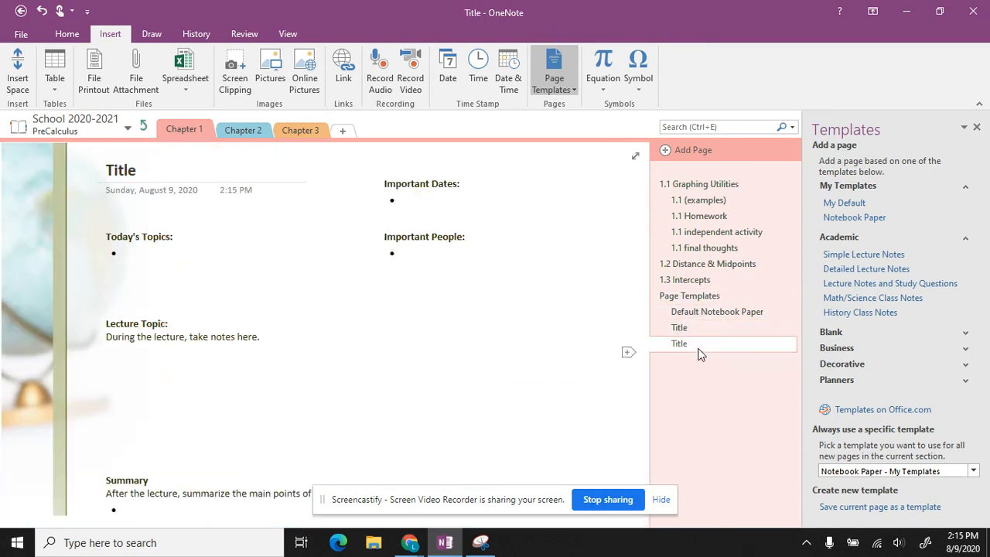
pyautogui.click(966, 335)
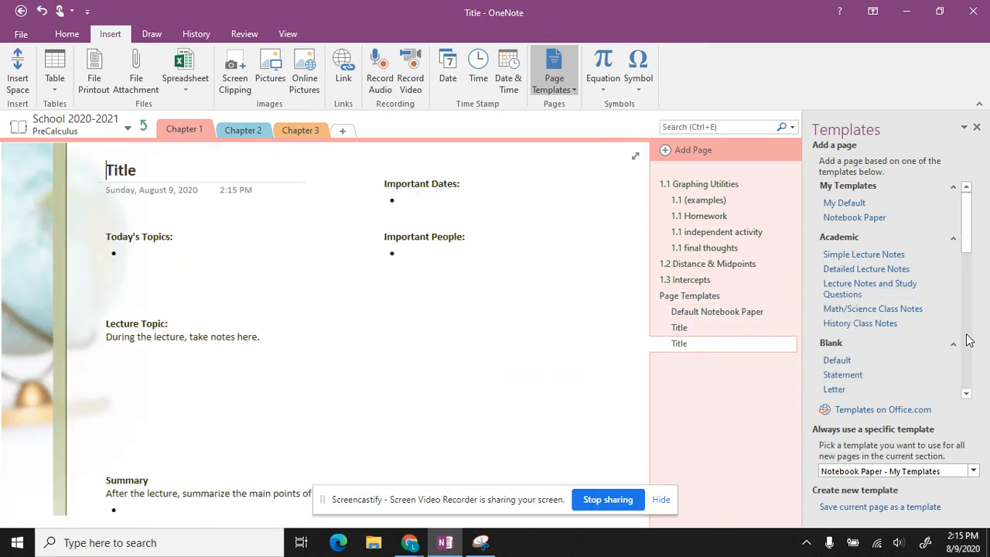
pyautogui.moveTo(972, 229); pyautogui.dragTo(980, 270)
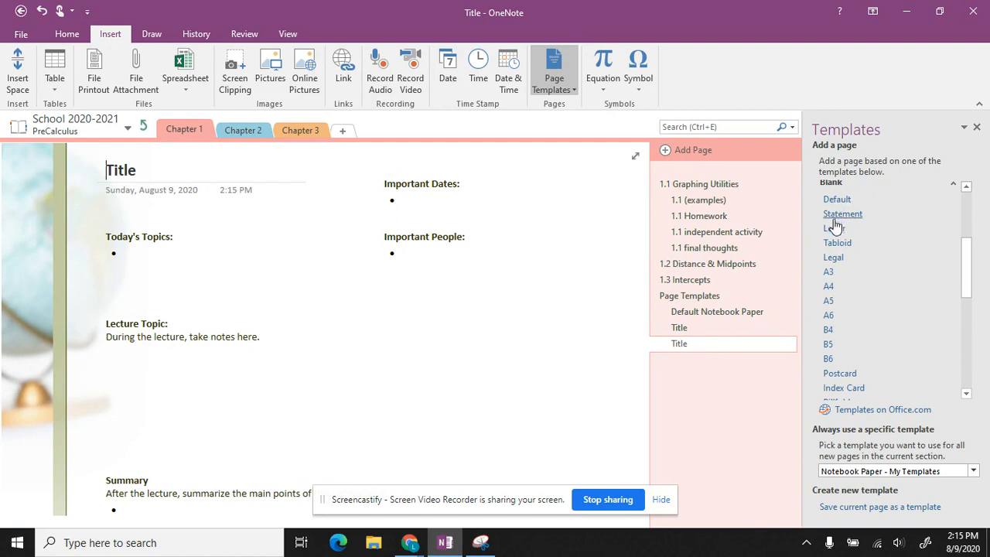
pyautogui.click(956, 186)
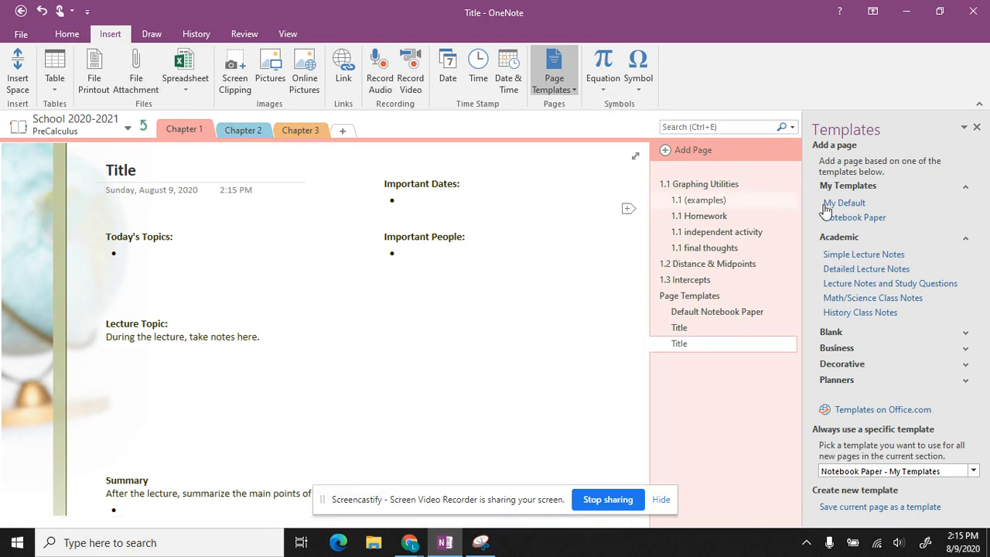
# Step: Expand Business and add pages from the Project Overview and Detailed Meeting Notes templates
pyautogui.click(967, 351)
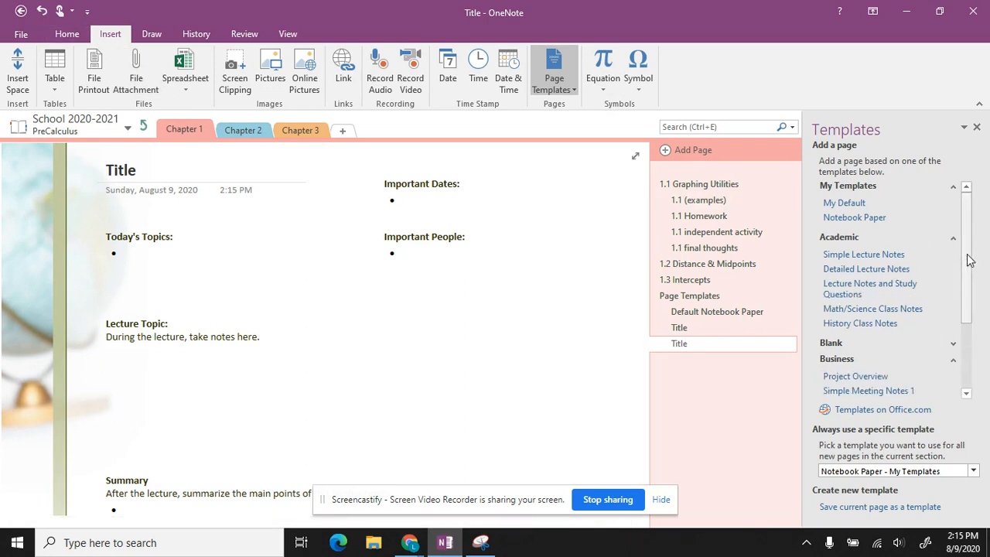
pyautogui.scroll(-1, 973, 258)
pyautogui.moveTo(974, 258); pyautogui.dragTo(983, 325)
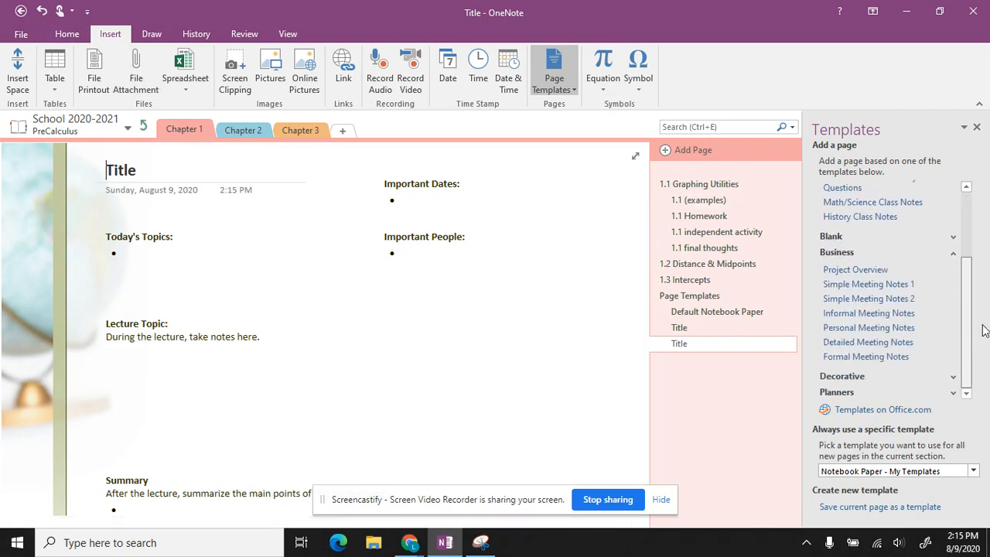
pyautogui.click(856, 270)
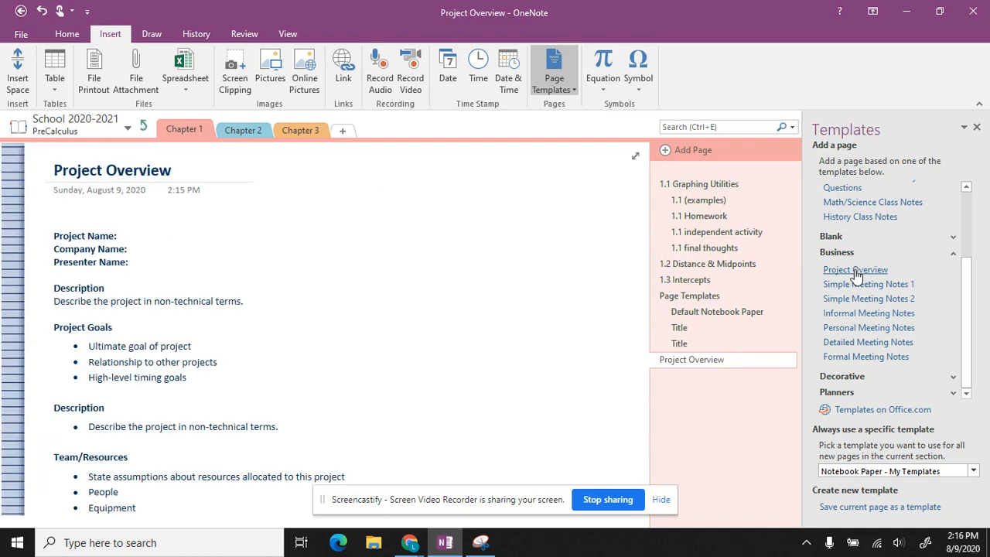
pyautogui.click(870, 344)
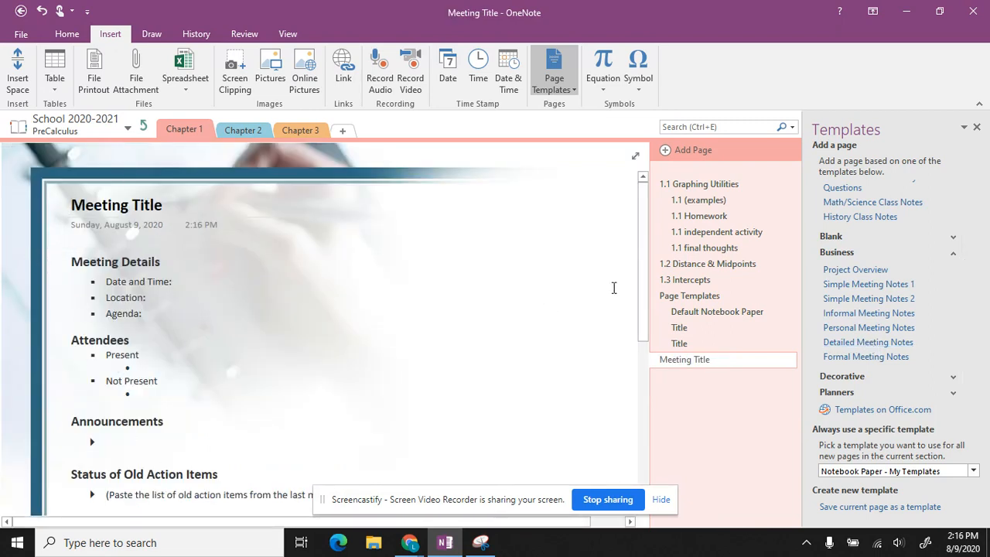
pyautogui.click(955, 379)
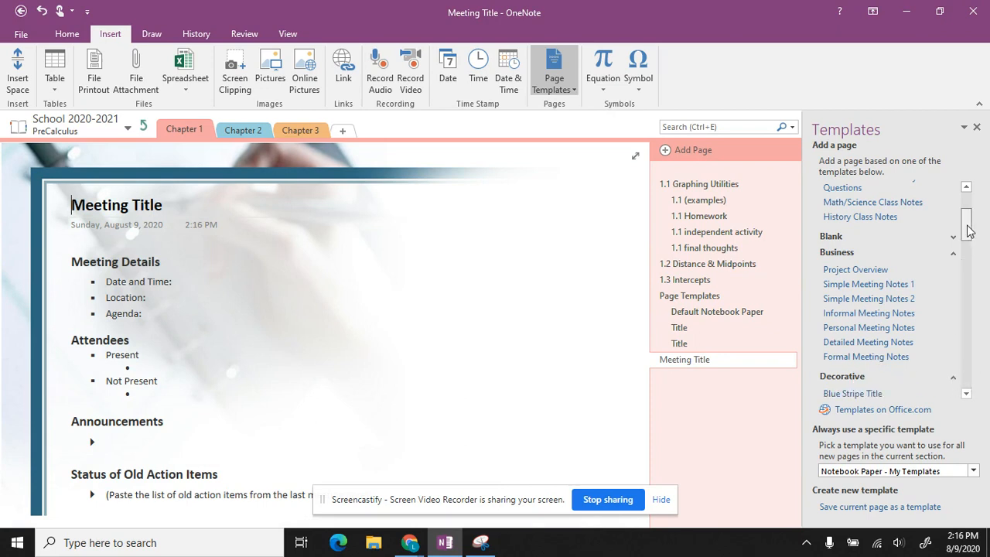
pyautogui.moveTo(967, 227); pyautogui.dragTo(973, 254)
# Step: Add a Blue Stripe Title page, then a second page tried through several designs ending on Cyan Title
pyautogui.click(854, 212)
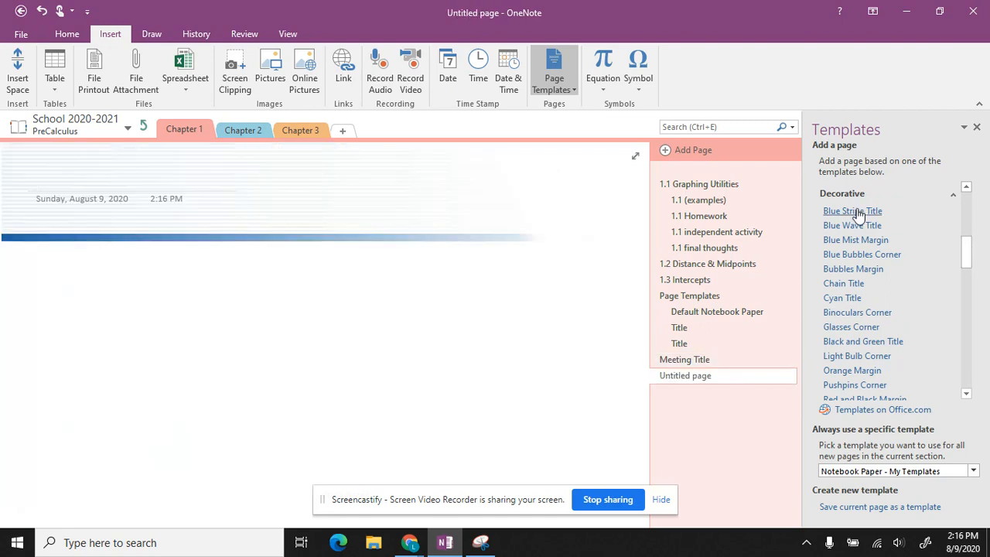
pyautogui.click(853, 226)
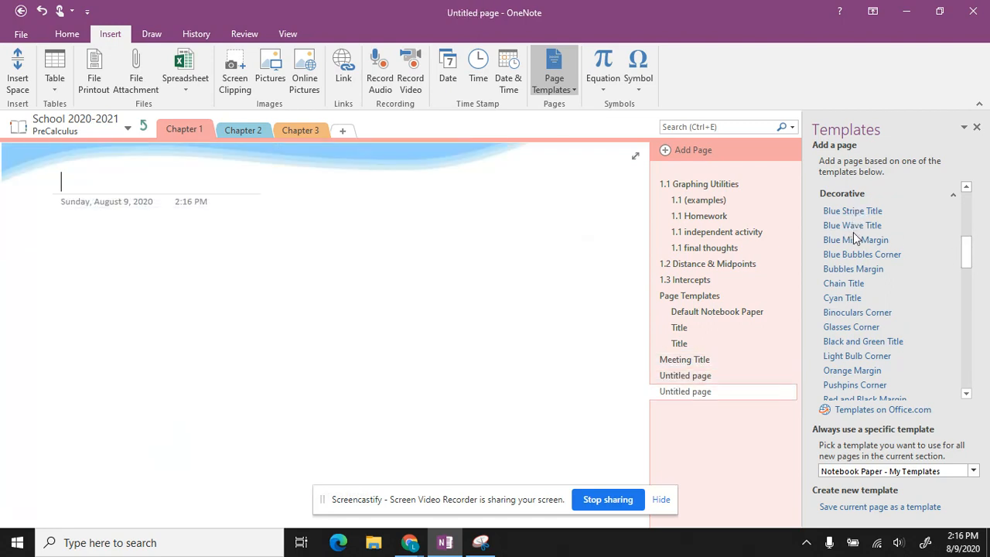
pyautogui.click(855, 240)
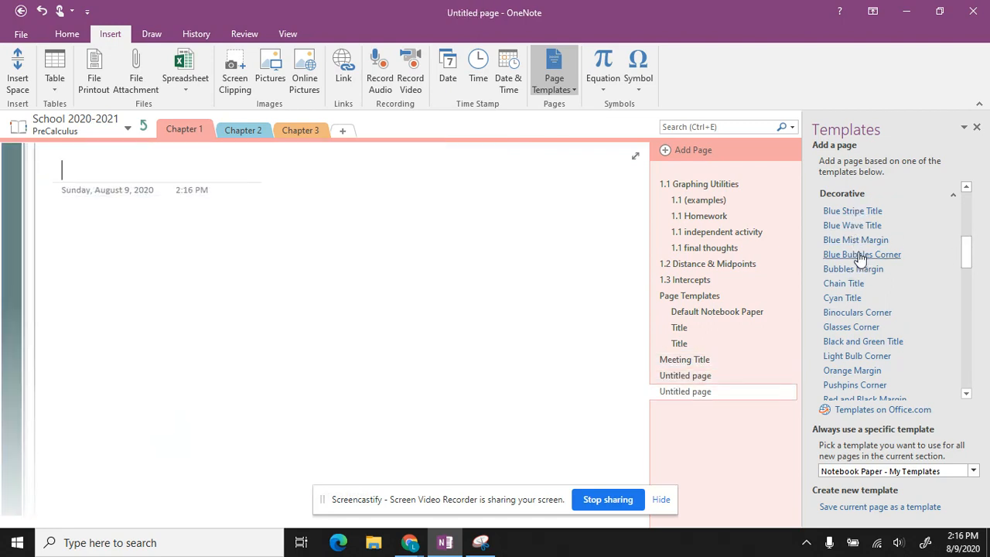
pyautogui.click(859, 257)
pyautogui.click(855, 268)
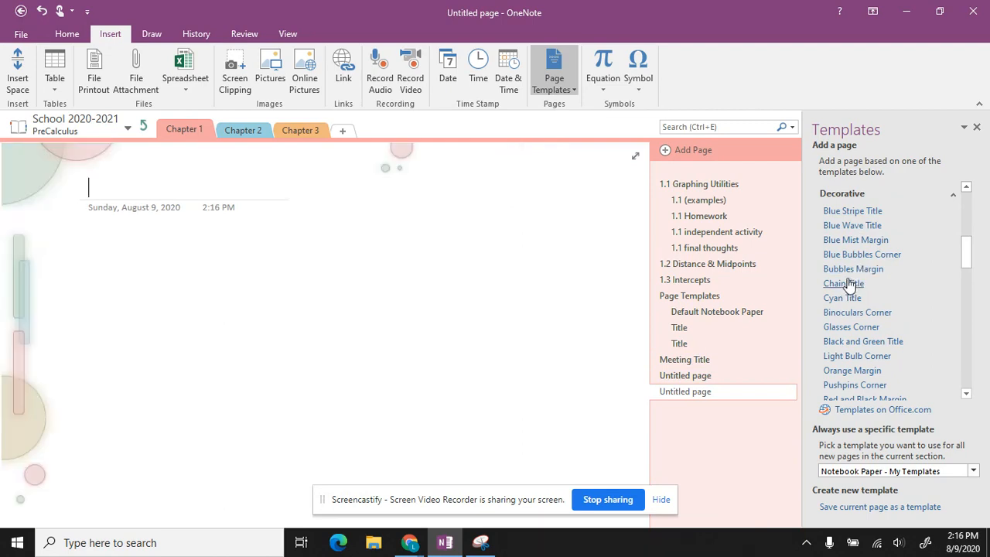
pyautogui.click(849, 284)
pyautogui.click(849, 303)
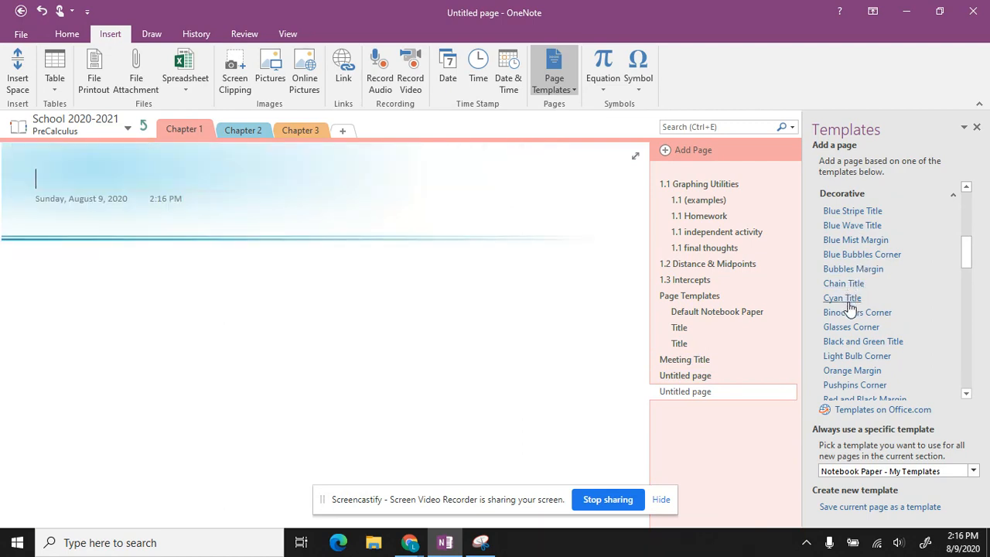
# Step: Add two more pages using the Recipe and Writing designs
pyautogui.moveTo(972, 268); pyautogui.dragTo(987, 364)
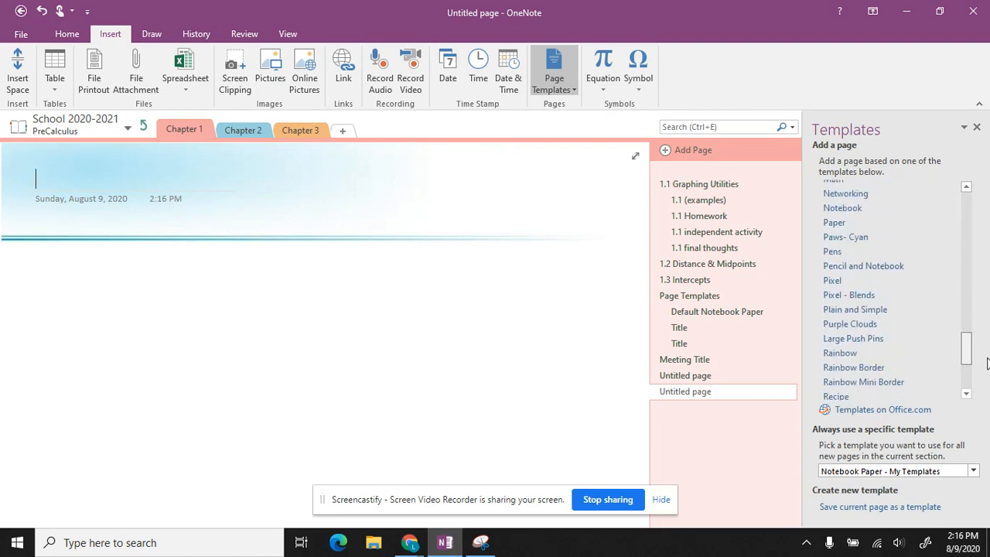
pyautogui.scroll(-1, 894, 356)
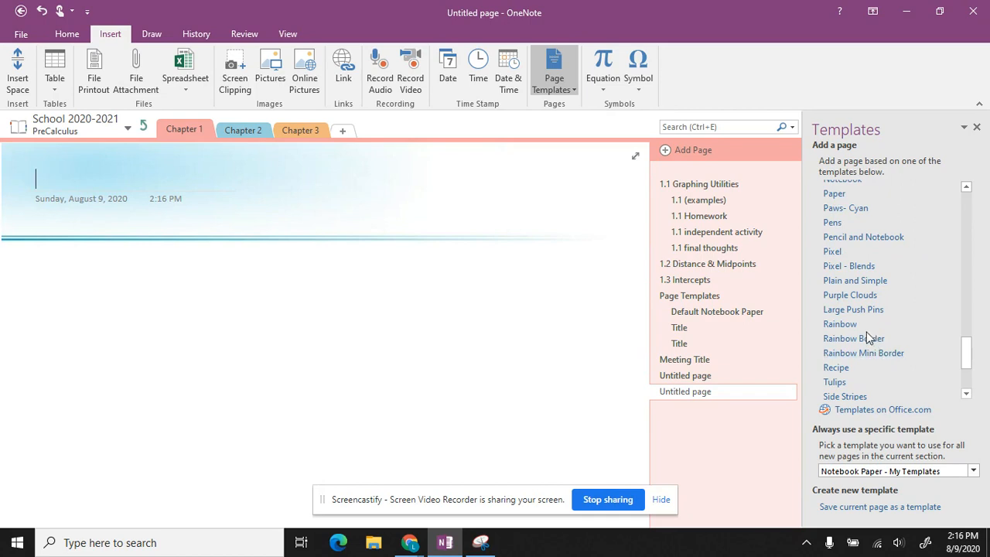
pyautogui.click(857, 363)
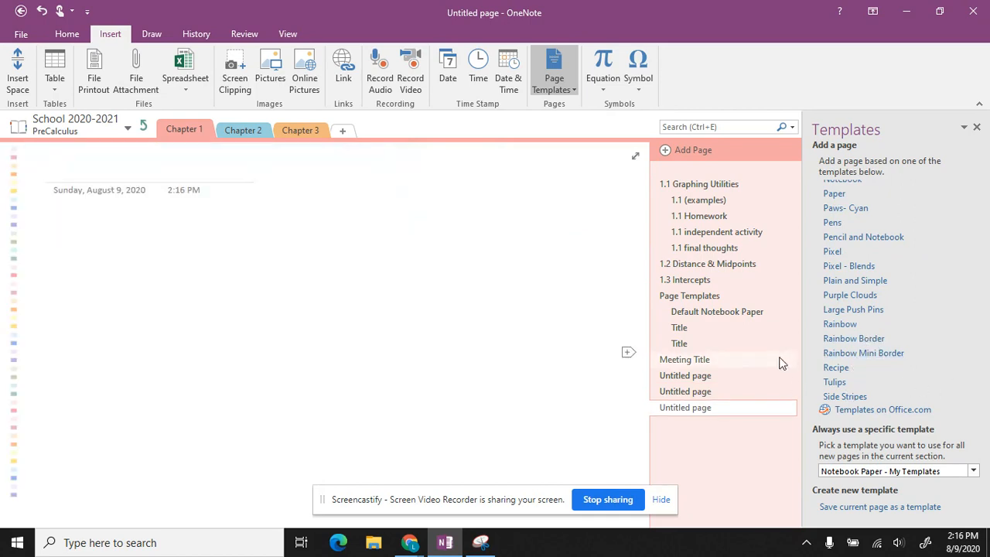
pyautogui.moveTo(969, 348); pyautogui.dragTo(975, 382)
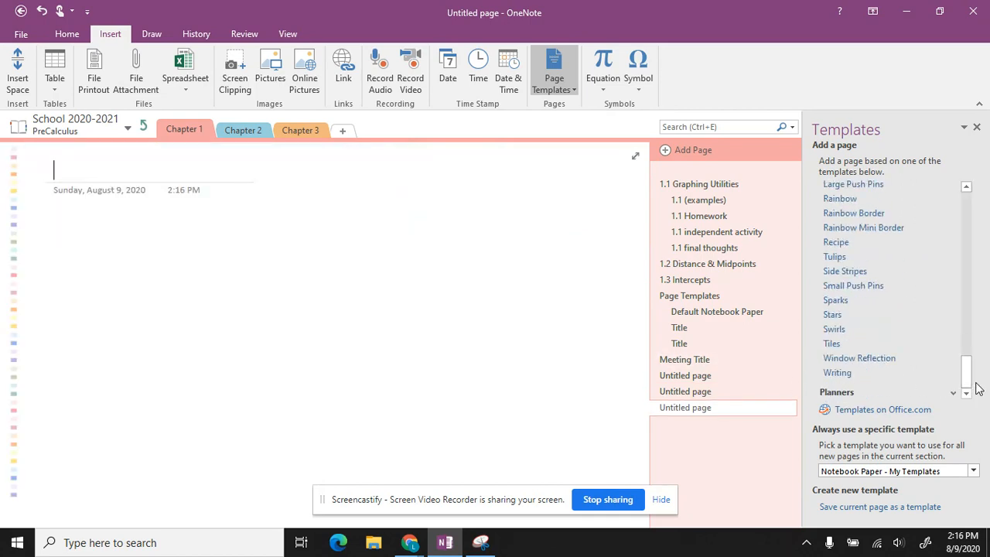
pyautogui.click(836, 373)
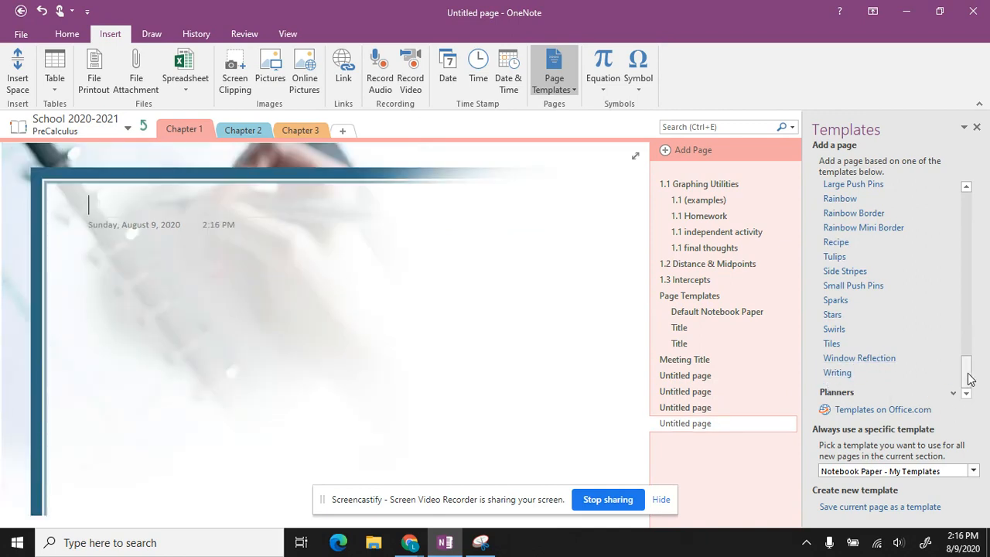
pyautogui.moveTo(966, 372); pyautogui.dragTo(960, 211)
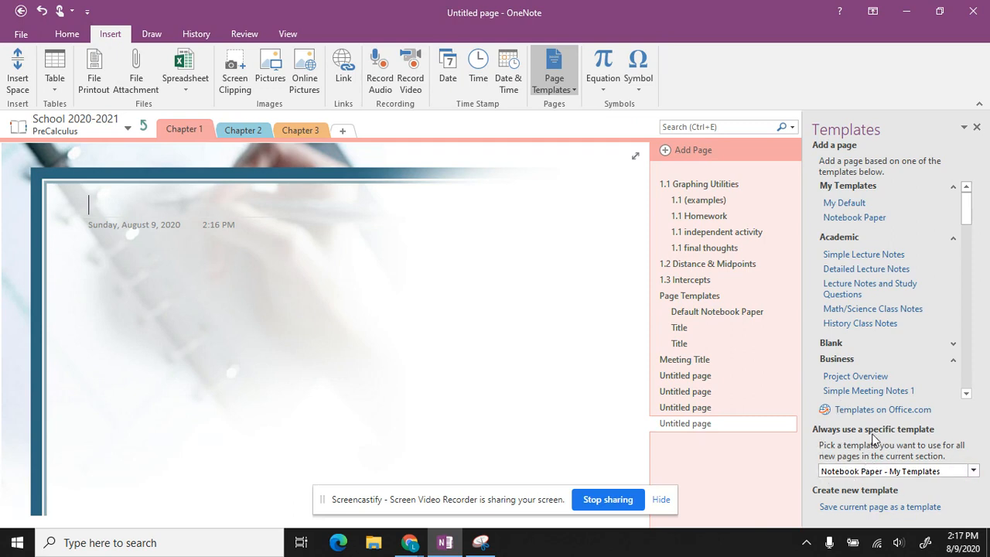
# Step: Leave the section's default template unchanged, close the Templates pane, and switch to Google Slides
pyautogui.click(973, 472)
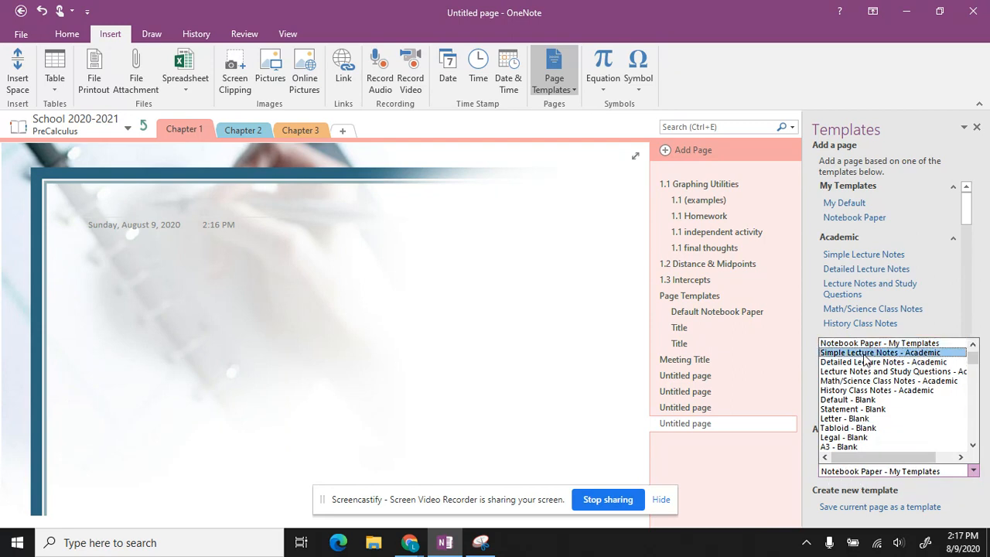
pyautogui.click(963, 500)
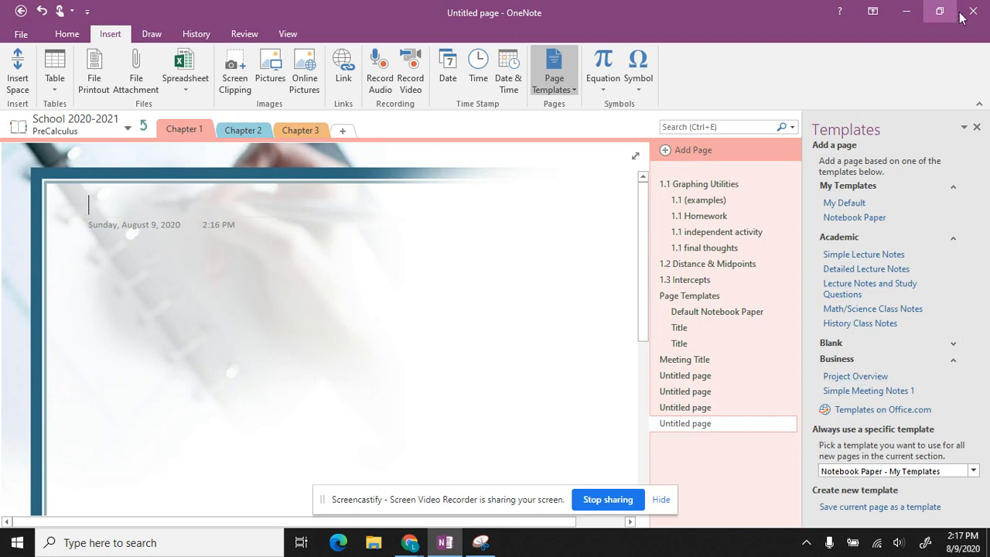
pyautogui.click(976, 128)
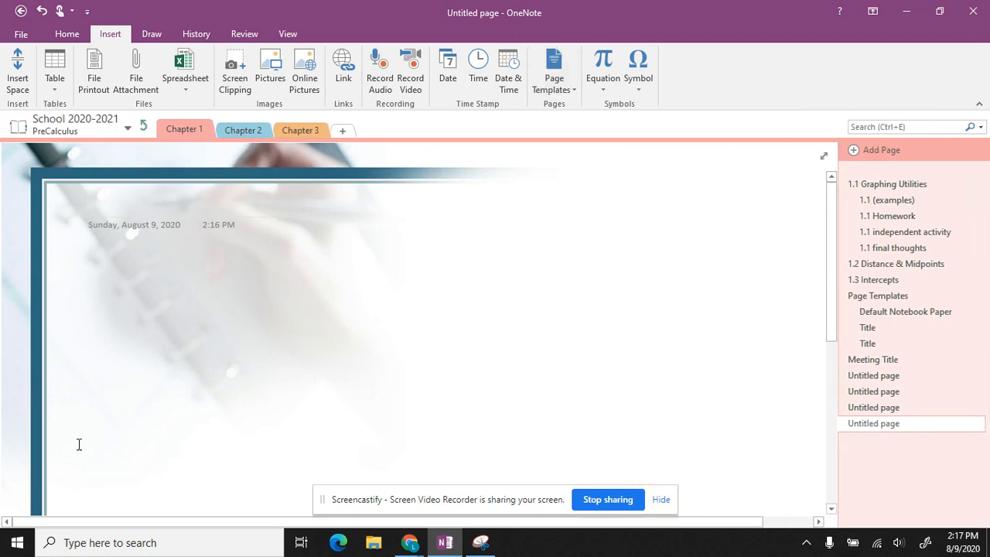
pyautogui.moveTo(409, 543)
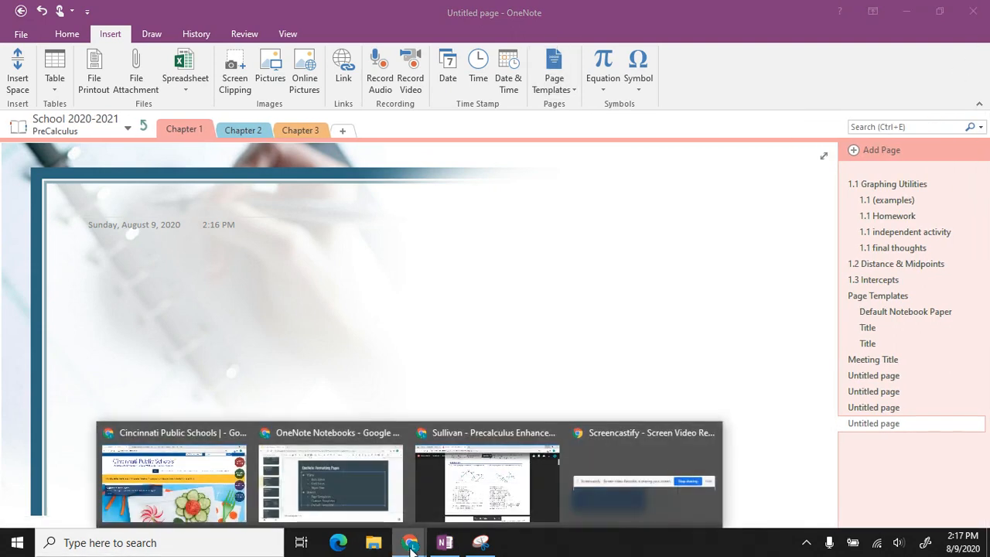
pyautogui.click(290, 489)
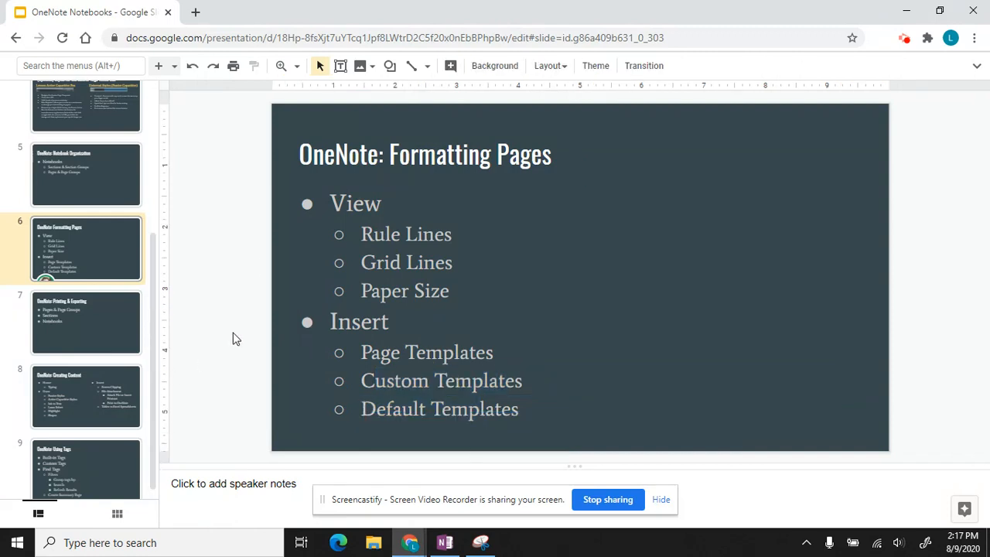